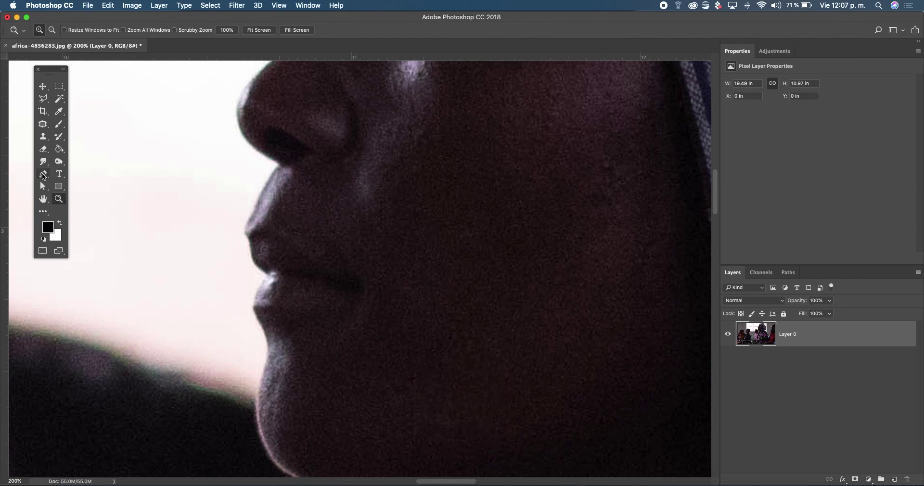
View the photo at actual size and zoom in close on the woman's nose profile.
{"action": "double_click", "coordinate": [58, 199]}
{"action": "left_click_drag", "start_coordinate": [513, 210], "coordinate": [444, 220]}
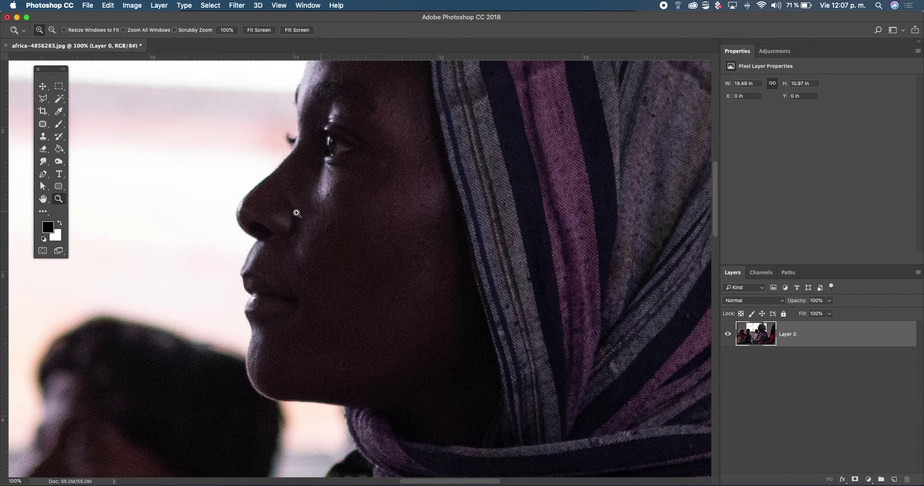
{"action": "left_click", "coordinate": [278, 218]}
{"action": "left_click", "coordinate": [283, 235]}
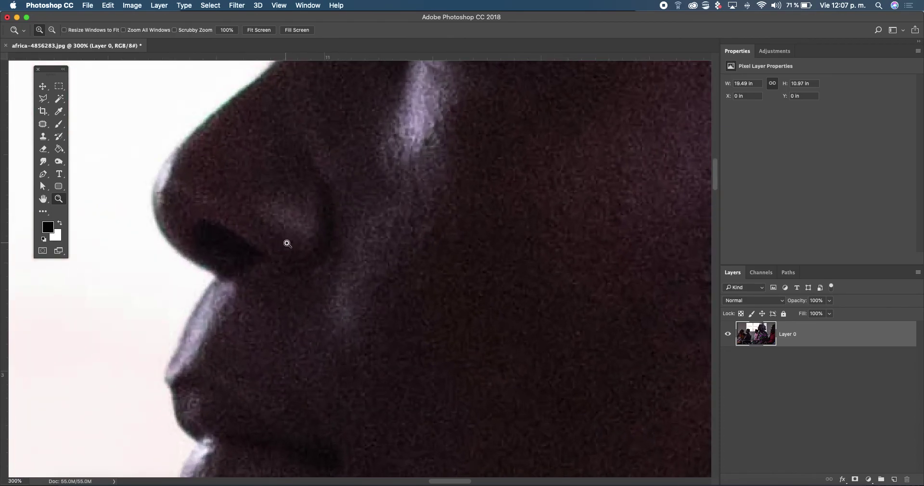
{"action": "left_click", "coordinate": [290, 244], "text": "alt"}
{"action": "left_click", "coordinate": [261, 237]}
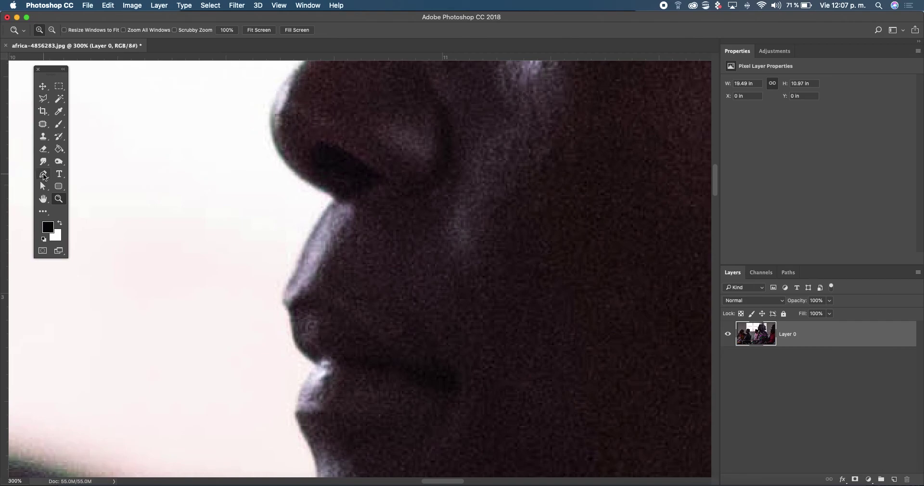
Select the Pen tool and quit the WhatsApp app.
{"action": "left_click", "coordinate": [43, 174]}
{"action": "right_click", "coordinate": [781, 483]}
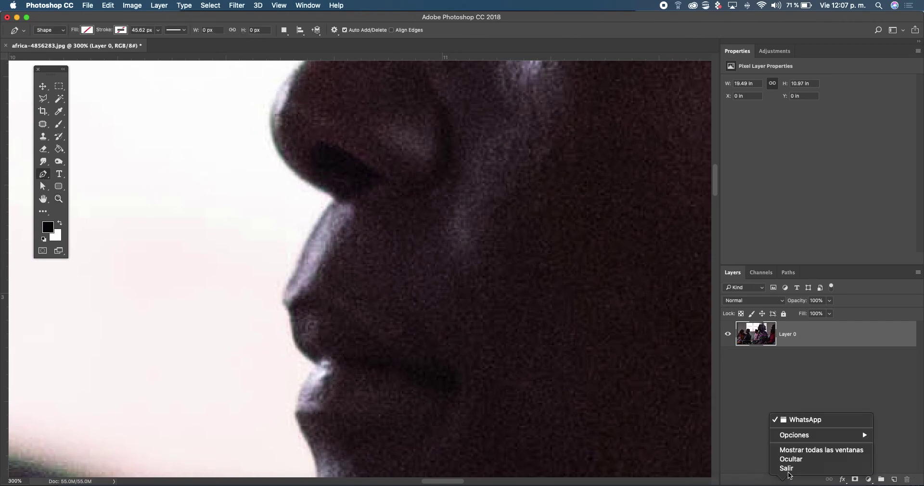
{"action": "left_click", "coordinate": [788, 468]}
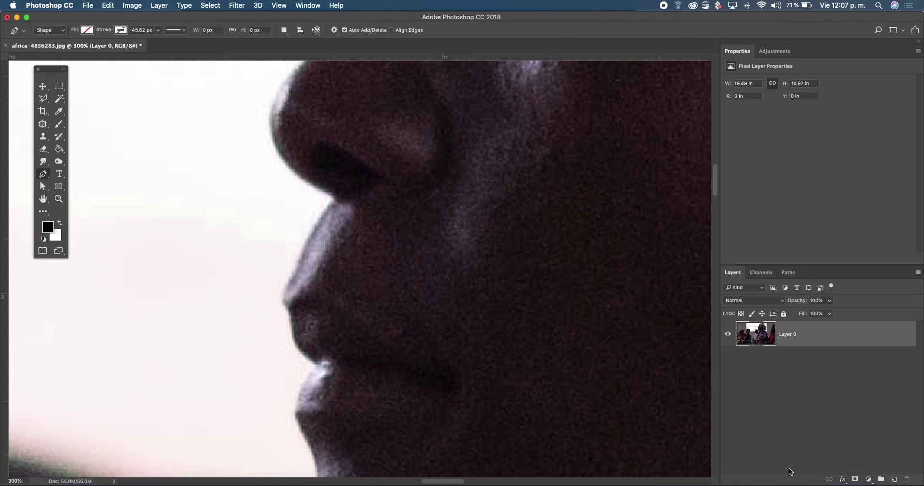
Reset to actual size and pan around the woman to locate her chin and shoulder.
{"action": "mouse_move", "coordinate": [326, 317]}
{"action": "left_mouse_down"}
{"action": "mouse_move", "coordinate": [359, 145]}
{"action": "mouse_move", "coordinate": [252, 138]}
{"action": "left_mouse_up"}
{"action": "mouse_move", "coordinate": [378, 264]}
{"action": "left_mouse_down"}
{"action": "mouse_move", "coordinate": [319, 127]}
{"action": "mouse_move", "coordinate": [372, 144]}
{"action": "left_mouse_up"}
{"action": "double_click", "coordinate": [58, 199]}
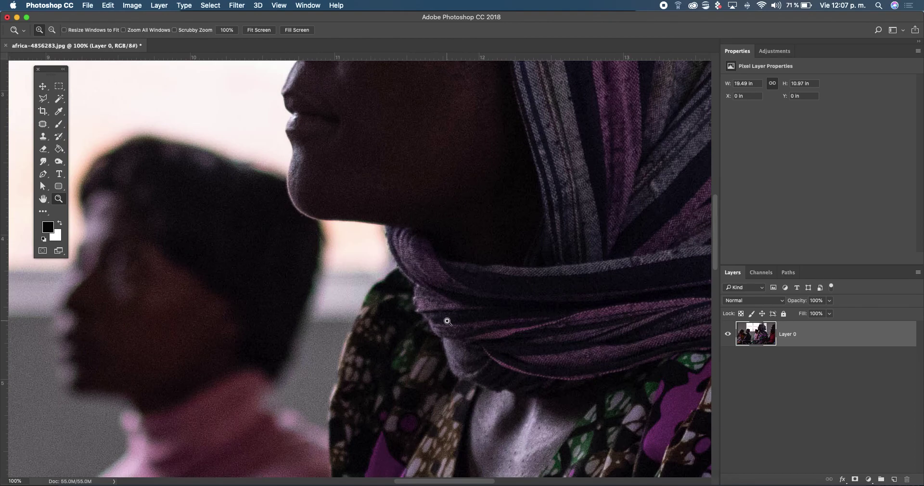
{"action": "left_click", "coordinate": [447, 321], "text": "alt"}
{"action": "left_click", "coordinate": [448, 321], "text": "alt"}
{"action": "left_click", "coordinate": [447, 321], "text": "alt"}
{"action": "left_click_drag", "start_coordinate": [452, 321], "coordinate": [480, 211]}
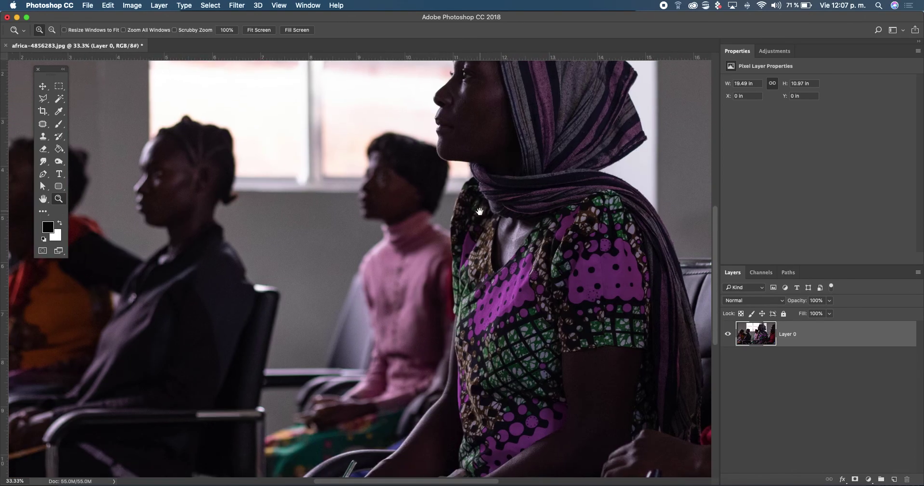
{"action": "scroll", "coordinate": [480, 211], "scroll_direction": "down", "scroll_amount": 5}
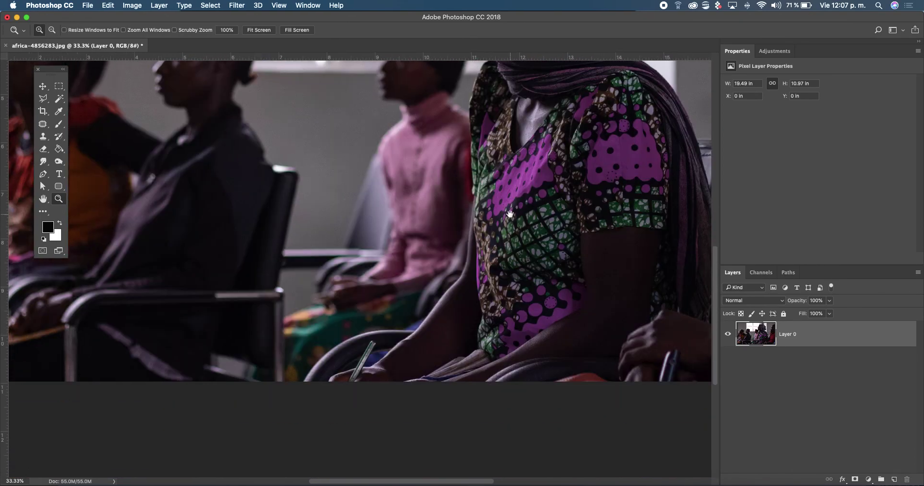
{"action": "scroll", "coordinate": [510, 213], "scroll_direction": "up", "scroll_amount": 10}
{"action": "scroll", "coordinate": [510, 213], "scroll_direction": "right", "scroll_amount": 3}
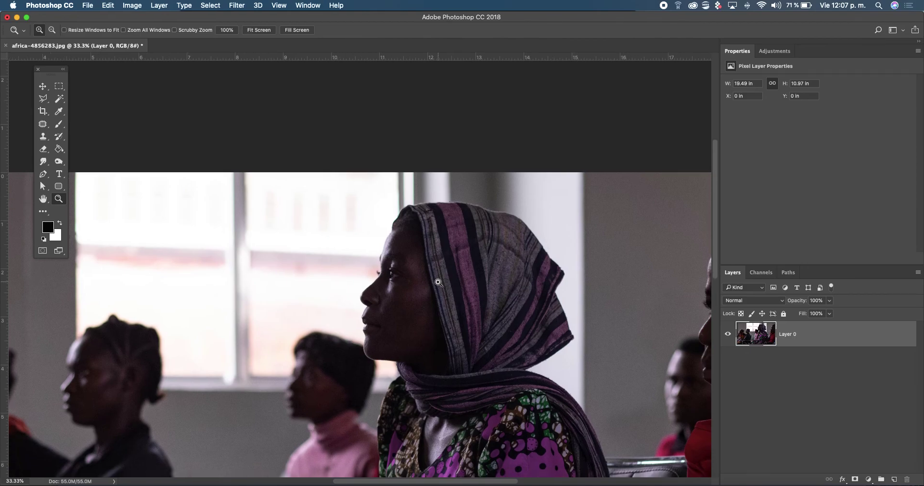
{"action": "scroll", "coordinate": [426, 312], "scroll_direction": "down", "scroll_amount": 3}
{"action": "scroll", "coordinate": [407, 315], "scroll_direction": "down", "scroll_amount": 1}
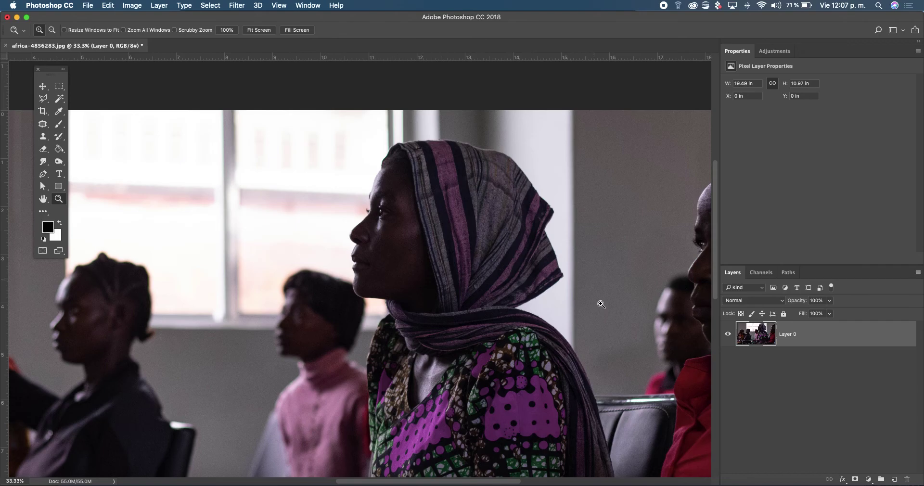
{"action": "scroll", "coordinate": [602, 337], "scroll_direction": "down", "scroll_amount": 6}
{"action": "scroll", "coordinate": [602, 337], "scroll_direction": "right", "scroll_amount": 6}
{"action": "scroll", "coordinate": [476, 200], "scroll_direction": "down", "scroll_amount": 1}
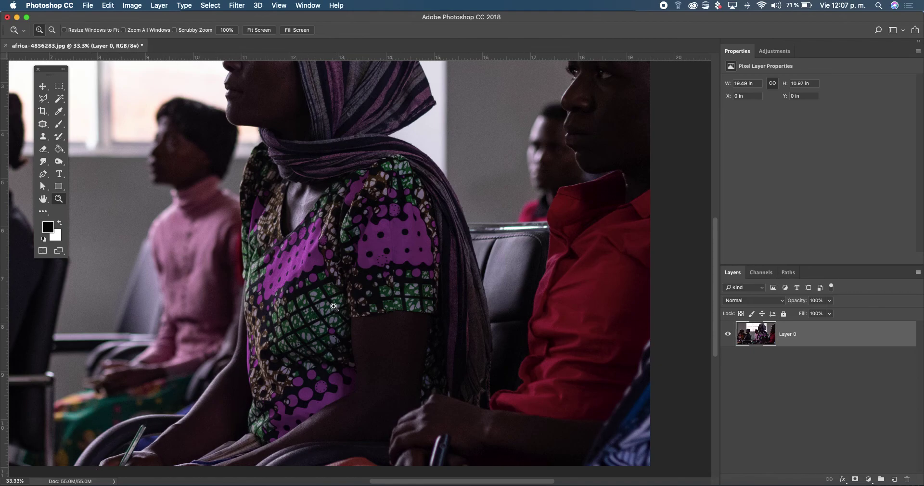
{"action": "scroll", "coordinate": [329, 261], "scroll_direction": "up", "scroll_amount": 5}
{"action": "scroll", "coordinate": [330, 262], "scroll_direction": "left", "scroll_amount": 5}
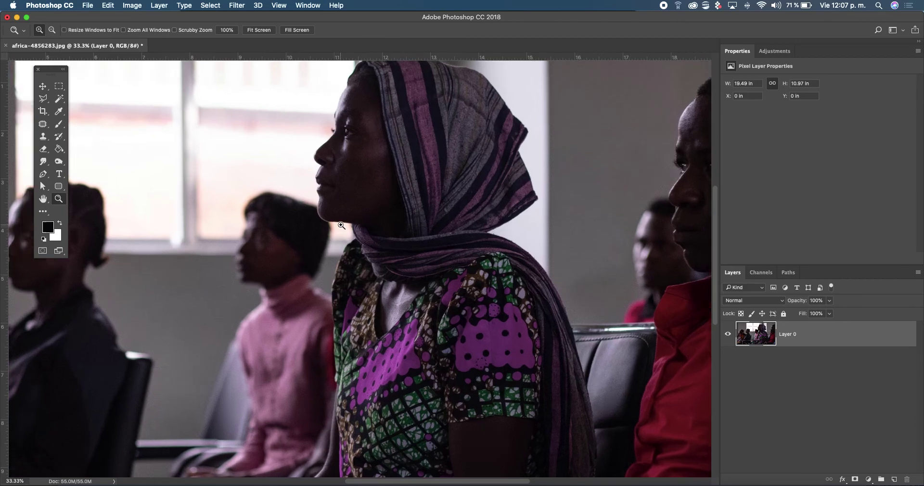
Zoom to 300% on the edge where the chin meets the headscarf.
{"action": "left_click", "coordinate": [341, 225]}
{"action": "left_click_drag", "start_coordinate": [612, 238], "coordinate": [570, 256]}
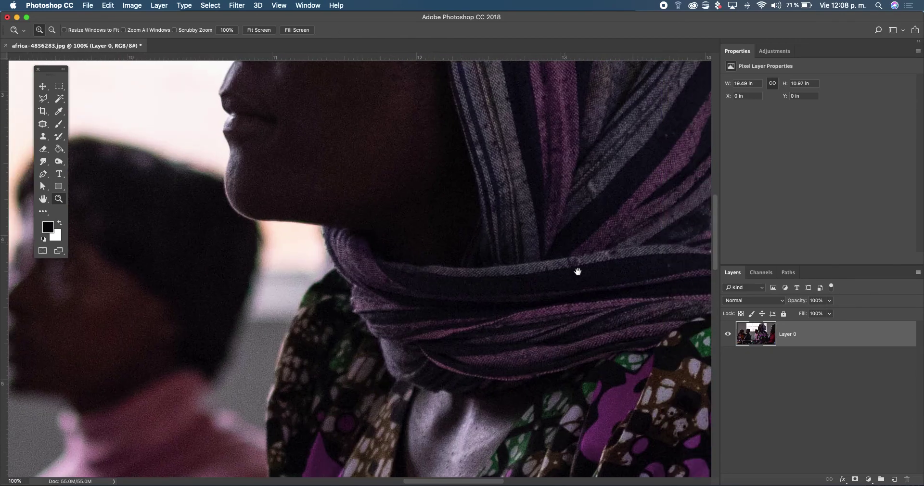
{"action": "left_click", "coordinate": [330, 258]}
{"action": "left_click", "coordinate": [438, 231]}
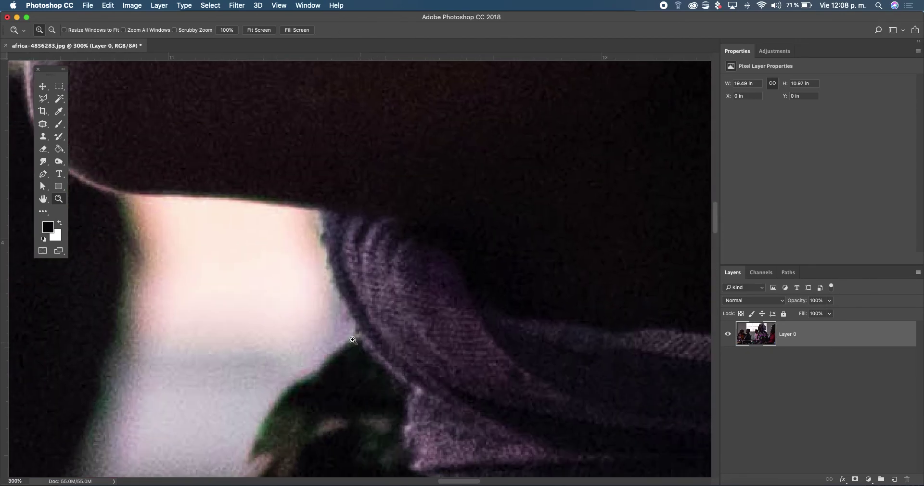
Start a Pen shape path with curved anchors up the neck's scarf edge toward the chin.
{"action": "left_click", "coordinate": [43, 174]}
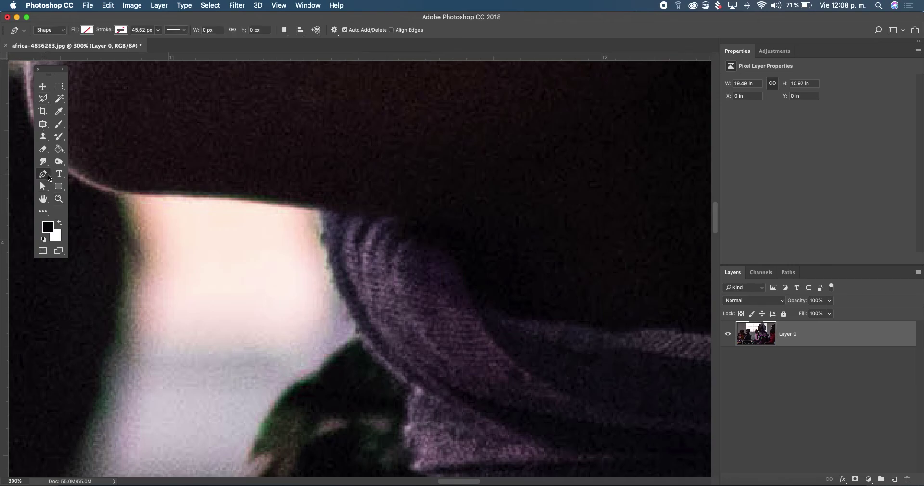
{"action": "left_click", "coordinate": [363, 337]}
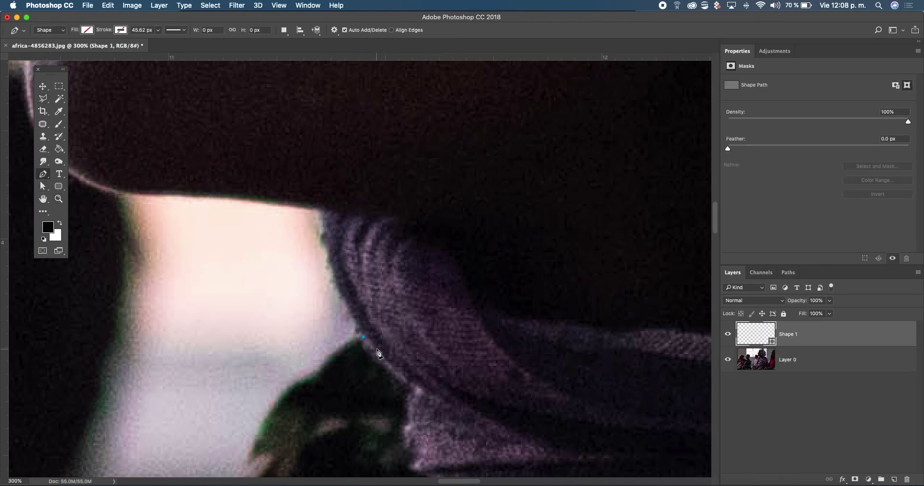
{"action": "left_click", "coordinate": [330, 209]}
{"action": "mouse_move", "coordinate": [331, 210]}
{"action": "left_mouse_down"}
{"action": "mouse_move", "coordinate": [325, 187]}
{"action": "mouse_move", "coordinate": [361, 164]}
{"action": "left_mouse_up"}
{"action": "mouse_move", "coordinate": [360, 165]}
{"action": "left_mouse_down"}
{"action": "mouse_move", "coordinate": [362, 136]}
{"action": "mouse_move", "coordinate": [341, 154]}
{"action": "mouse_move", "coordinate": [339, 140]}
{"action": "left_mouse_up"}
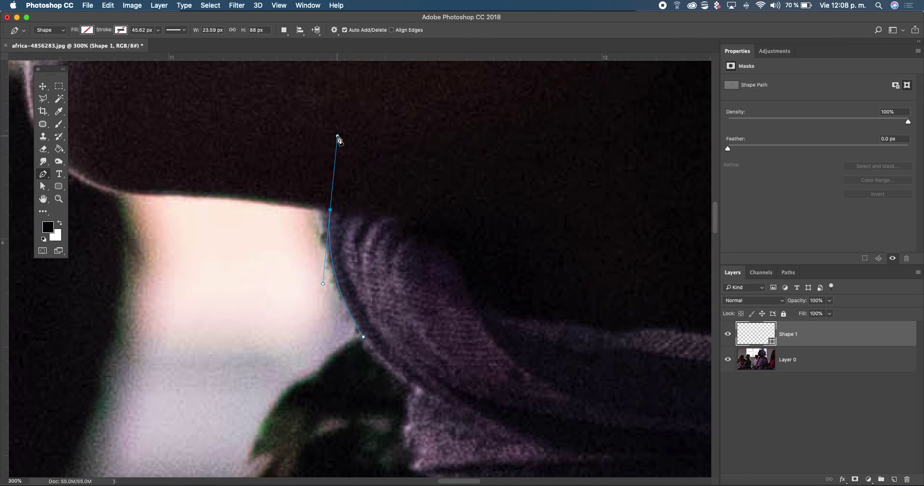
{"action": "left_click", "coordinate": [329, 210]}
{"action": "left_click_drag", "start_coordinate": [174, 190], "coordinate": [114, 192]}
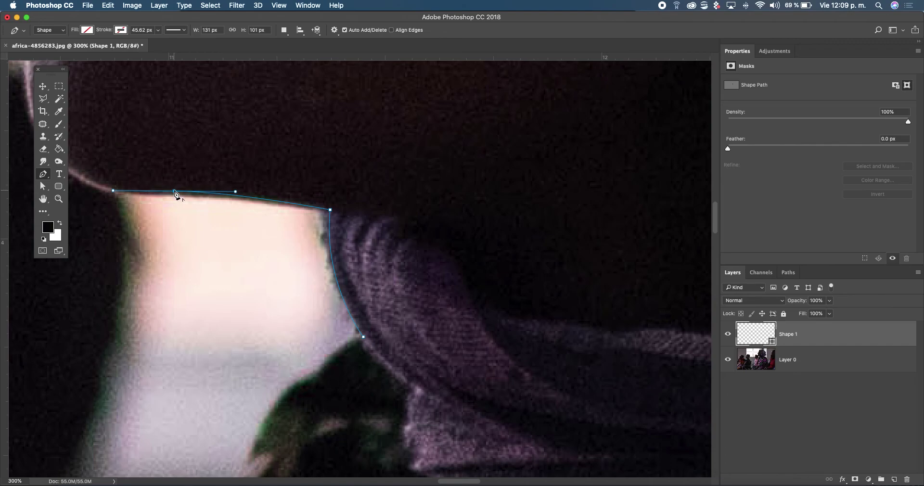
Add a curved anchor along the underside of the chin and break its outgoing handle.
{"action": "scroll", "coordinate": [279, 255], "scroll_direction": "left", "scroll_amount": 5}
{"action": "scroll", "coordinate": [280, 255], "scroll_direction": "up", "scroll_amount": 3}
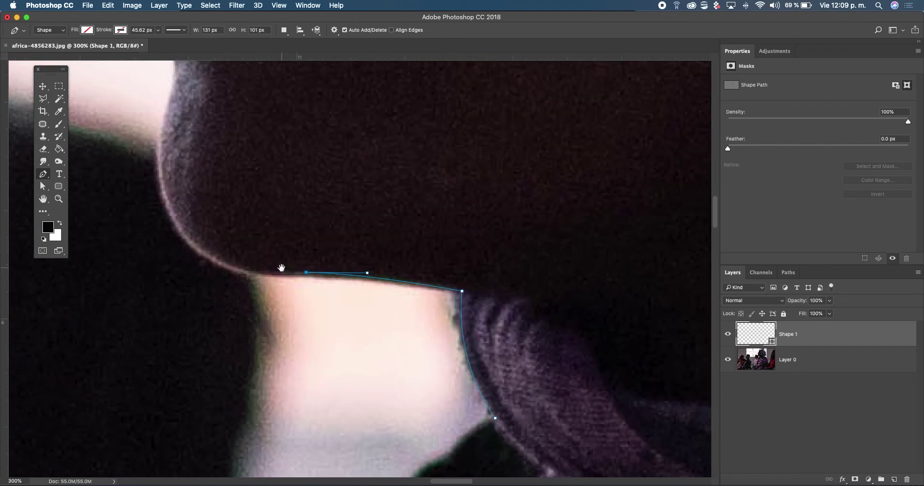
{"action": "left_click", "coordinate": [176, 104]}
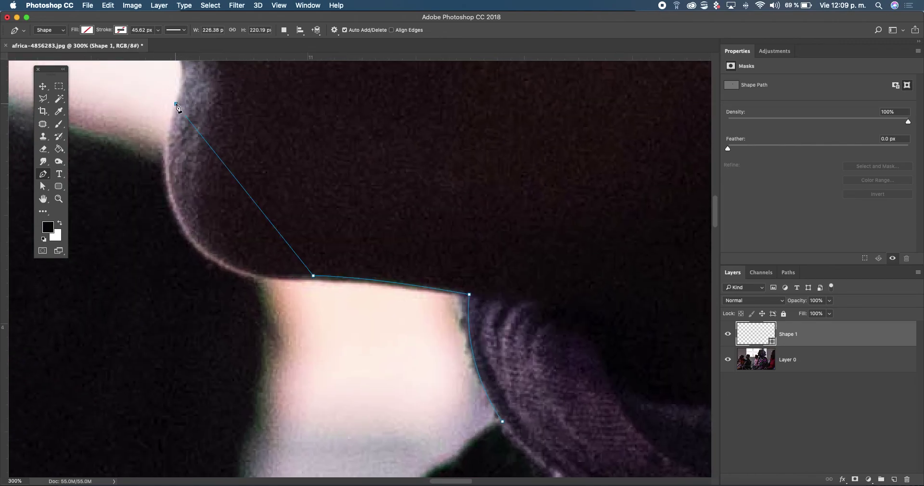
{"action": "scroll", "coordinate": [178, 110], "scroll_direction": "up", "scroll_amount": 5}
{"action": "left_click_drag", "start_coordinate": [177, 107], "coordinate": [225, 124]}
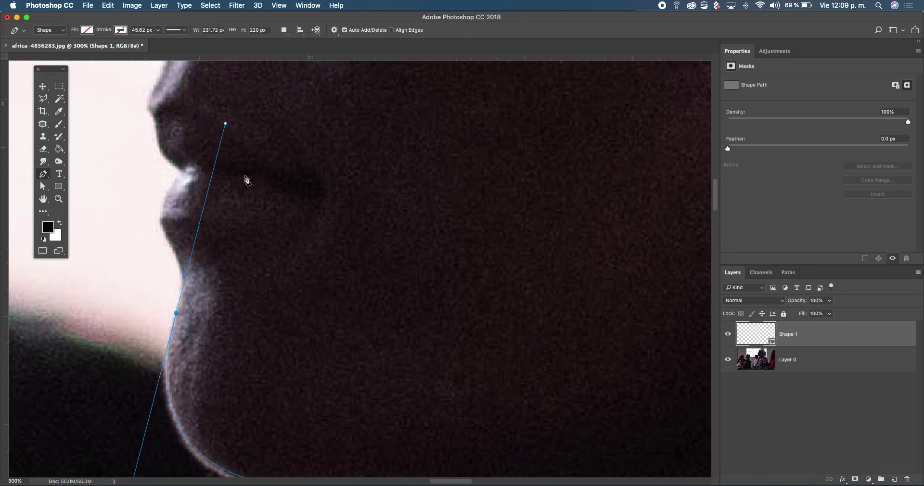
{"action": "left_click_drag", "start_coordinate": [282, 367], "coordinate": [329, 337]}
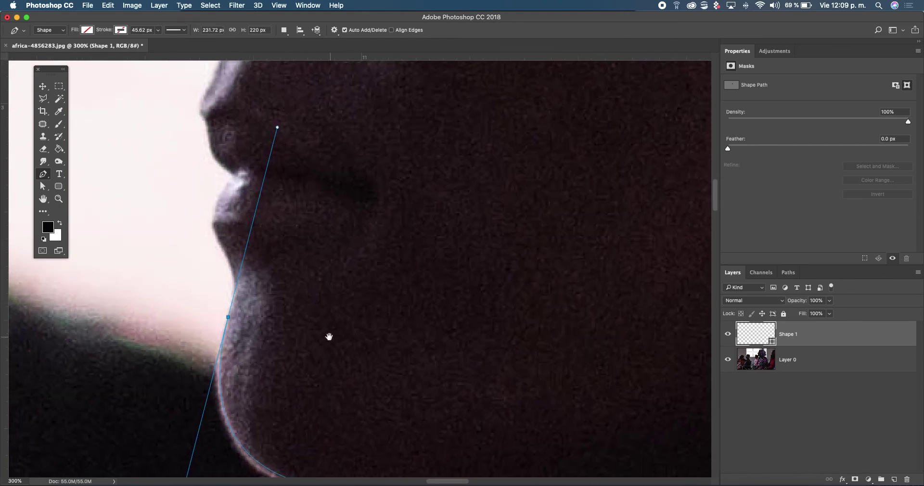
{"action": "left_click", "coordinate": [226, 319], "text": "alt"}
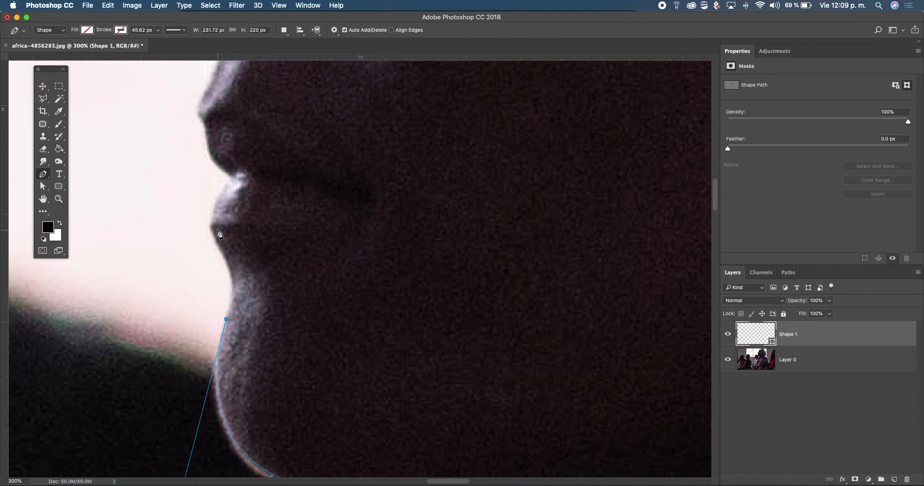
Place a curved anchor up the chin, undoing one misplaced anchor, and break its handle.
{"action": "mouse_move", "coordinate": [211, 231]}
{"action": "left_mouse_down"}
{"action": "mouse_move", "coordinate": [177, 182]}
{"action": "mouse_move", "coordinate": [183, 191]}
{"action": "left_mouse_up"}
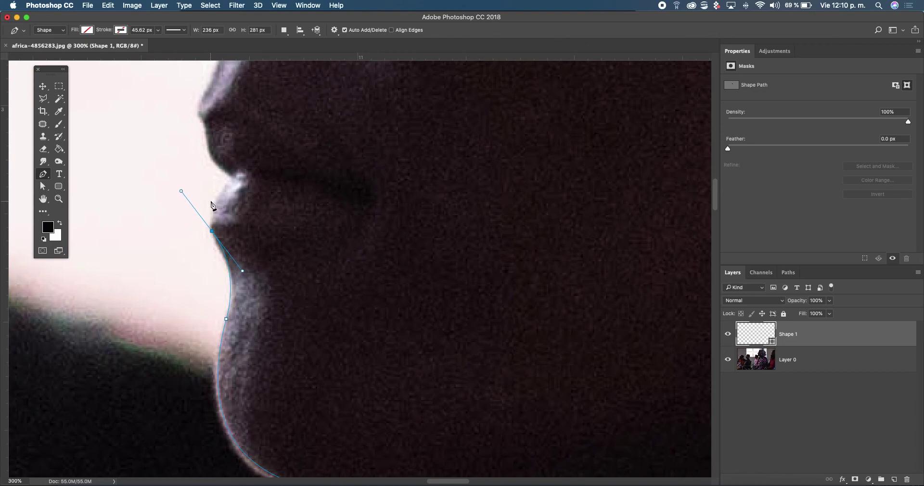
{"action": "left_click_drag", "start_coordinate": [182, 191], "coordinate": [174, 178]}
{"action": "key", "text": "ctrl+z"}
{"action": "key", "text": "ctrl+z"}
{"action": "left_click_drag", "start_coordinate": [213, 233], "coordinate": [176, 192]}
{"action": "left_click", "coordinate": [213, 235]}
Add curved anchors over the lower and upper lips, making the upper-lip anchor a corner.
{"action": "left_click_drag", "start_coordinate": [235, 176], "coordinate": [267, 153]}
{"action": "scroll", "coordinate": [238, 179], "scroll_direction": "up", "scroll_amount": 5}
{"action": "scroll", "coordinate": [280, 301], "scroll_direction": "left", "scroll_amount": 2}
{"action": "left_click_drag", "start_coordinate": [257, 281], "coordinate": [260, 253]}
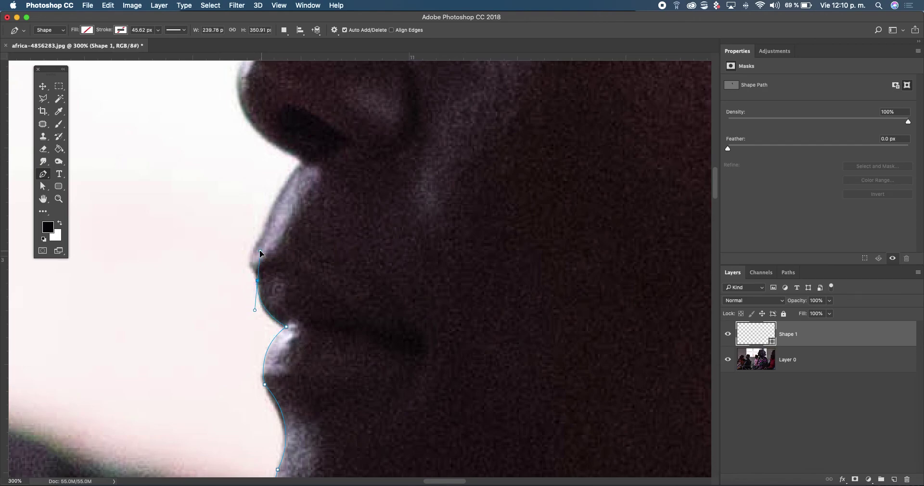
{"action": "left_click", "coordinate": [257, 278], "text": "alt"}
Extend the path above the upper lip to a corner anchor beneath the nose.
{"action": "left_click_drag", "start_coordinate": [250, 265], "coordinate": [245, 257]}
{"action": "left_click", "coordinate": [264, 238]}
{"action": "left_click_drag", "start_coordinate": [309, 165], "coordinate": [335, 154]}
{"action": "left_click", "coordinate": [308, 165], "text": "alt"}
{"action": "left_click_drag", "start_coordinate": [284, 203], "coordinate": [393, 369]}
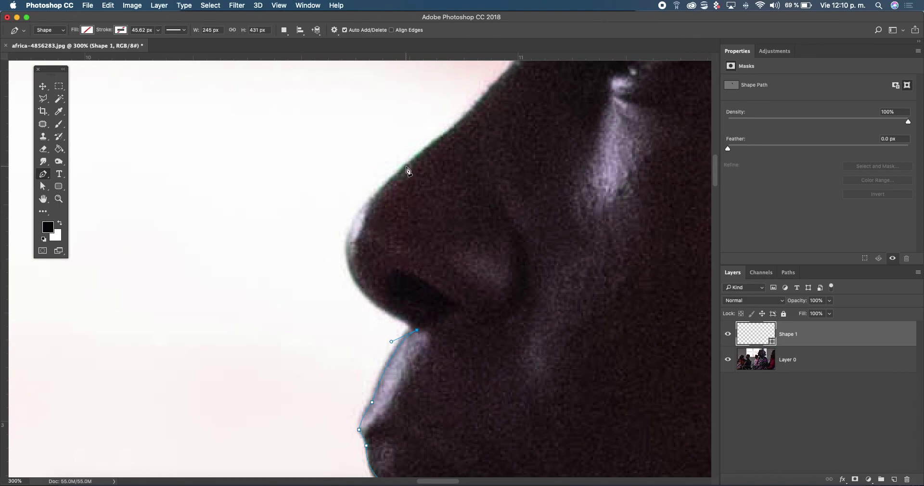
Add a curved anchor around the nose tip and break its outgoing handle.
{"action": "mouse_move", "coordinate": [405, 166]}
{"action": "left_mouse_down"}
{"action": "mouse_move", "coordinate": [556, 91]}
{"action": "mouse_move", "coordinate": [544, 67]}
{"action": "left_mouse_up"}
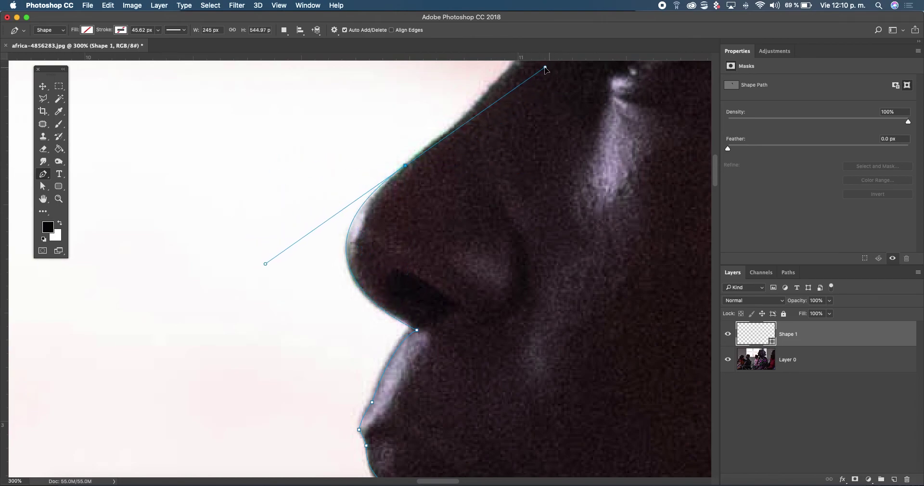
{"action": "left_click_drag", "start_coordinate": [544, 67], "coordinate": [544, 65]}
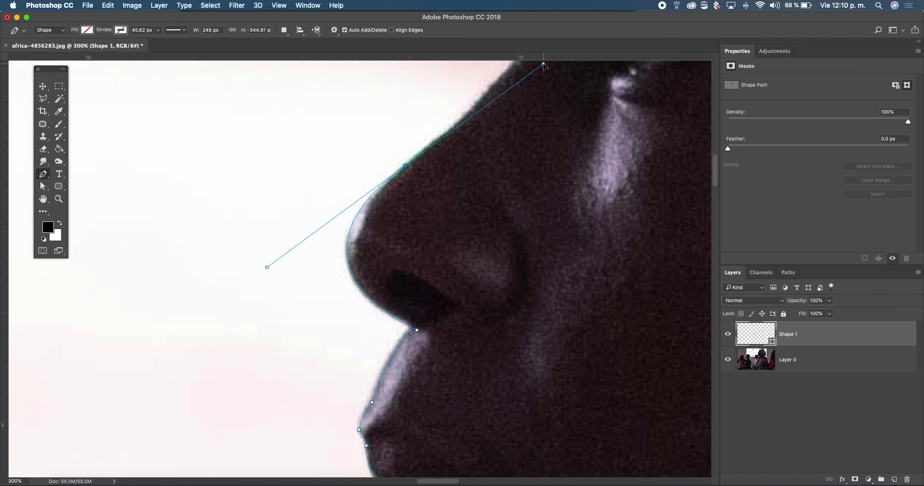
{"action": "scroll", "coordinate": [452, 231], "scroll_direction": "right", "scroll_amount": 5}
{"action": "scroll", "coordinate": [392, 281], "scroll_direction": "up", "scroll_amount": 3}
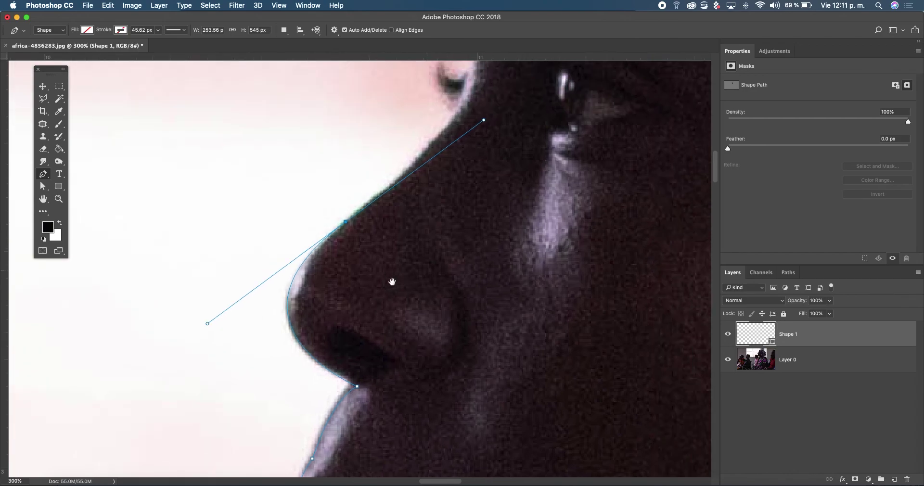
{"action": "scroll", "coordinate": [310, 393], "scroll_direction": "right", "scroll_amount": 2}
{"action": "scroll", "coordinate": [311, 394], "scroll_direction": "up", "scroll_amount": 3}
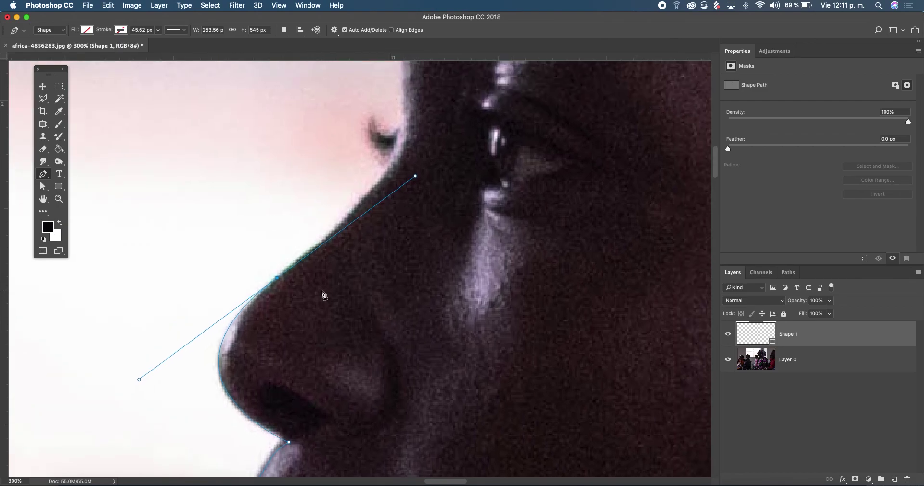
{"action": "left_click", "coordinate": [278, 278], "text": "alt"}
Add corner anchors up the nose bridge and around the eyelashes.
{"action": "left_click_drag", "start_coordinate": [390, 164], "coordinate": [405, 127]}
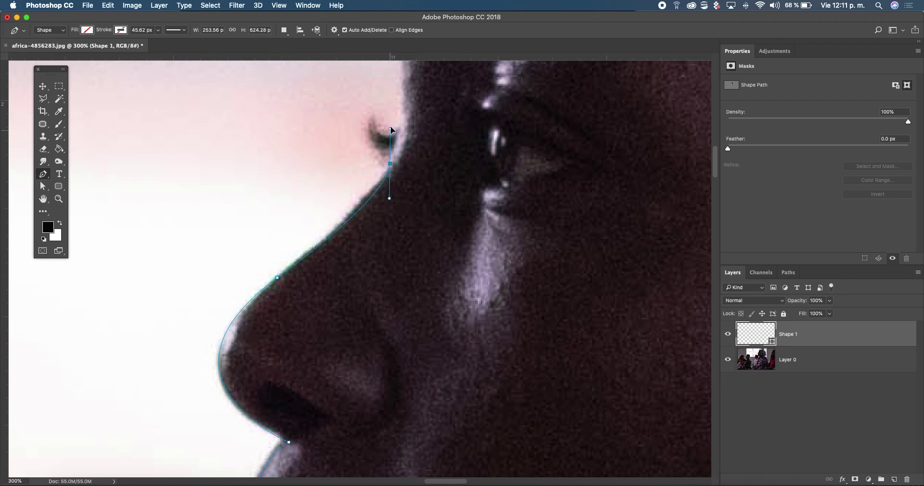
{"action": "left_click", "coordinate": [390, 164], "text": "alt"}
{"action": "left_click_drag", "start_coordinate": [382, 116], "coordinate": [390, 99]}
{"action": "left_click", "coordinate": [373, 116], "text": "alt"}
{"action": "left_click_drag", "start_coordinate": [402, 127], "coordinate": [421, 100]}
{"action": "left_click", "coordinate": [402, 126], "text": "alt"}
Extend the path up the forehead to a corner anchor where skin meets the headscarf.
{"action": "left_click_drag", "start_coordinate": [422, 145], "coordinate": [357, 310]}
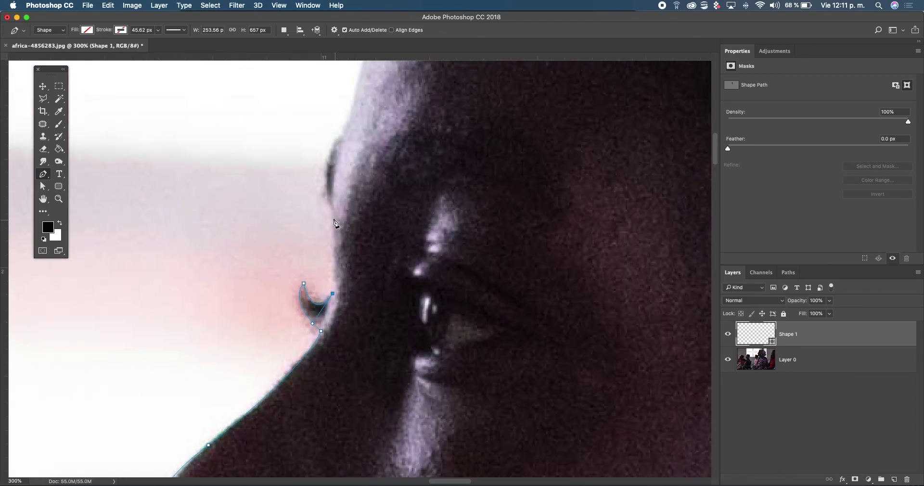
{"action": "left_click_drag", "start_coordinate": [336, 213], "coordinate": [331, 199]}
{"action": "scroll", "coordinate": [469, 294], "scroll_direction": "up", "scroll_amount": 4}
{"action": "scroll", "coordinate": [469, 294], "scroll_direction": "right", "scroll_amount": 2}
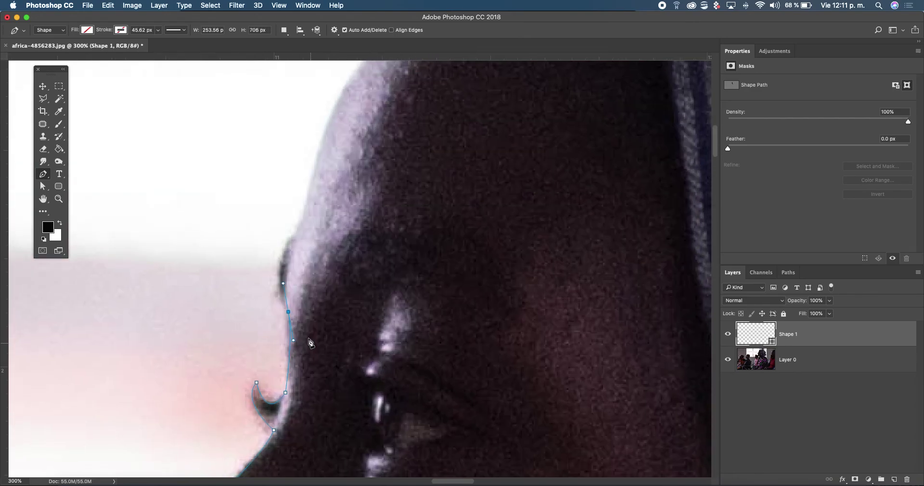
{"action": "left_click_drag", "start_coordinate": [310, 226], "coordinate": [326, 197]}
{"action": "left_click_drag", "start_coordinate": [413, 217], "coordinate": [363, 327]}
{"action": "mouse_move", "coordinate": [326, 151]}
{"action": "left_mouse_down"}
{"action": "mouse_move", "coordinate": [368, 116]}
{"action": "mouse_move", "coordinate": [367, 104]}
{"action": "left_mouse_up"}
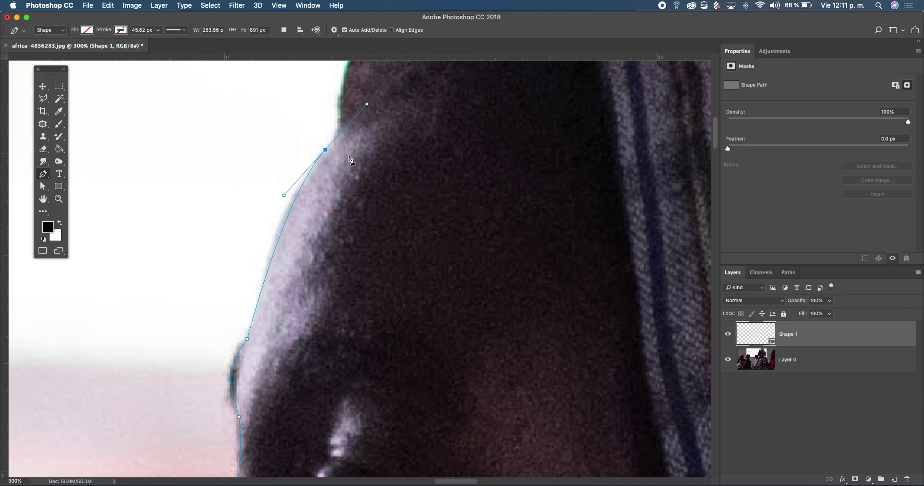
{"action": "left_click", "coordinate": [326, 151]}
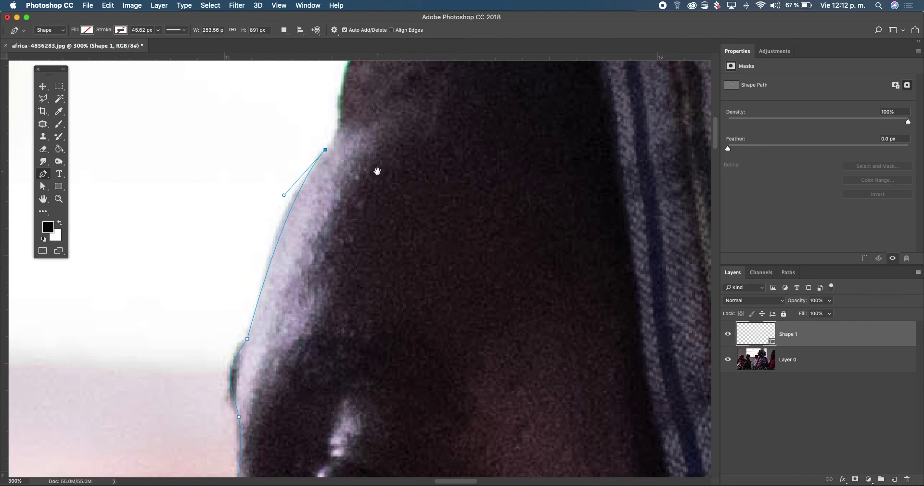
{"action": "left_click_drag", "start_coordinate": [376, 172], "coordinate": [307, 381]}
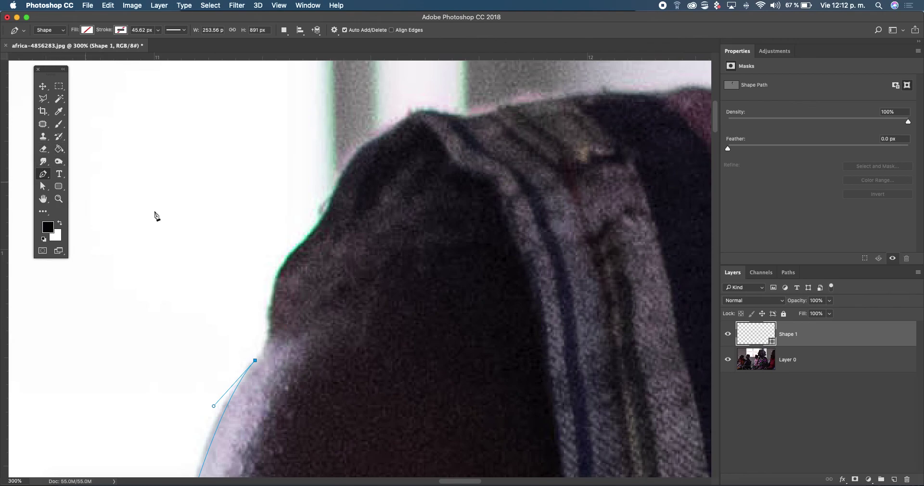
Trace the scarf's left edge upward with curved corner anchors to near its top.
{"action": "left_click_drag", "start_coordinate": [273, 294], "coordinate": [268, 251]}
{"action": "left_click", "coordinate": [274, 294], "text": "alt"}
{"action": "left_click_drag", "start_coordinate": [303, 247], "coordinate": [329, 231]}
{"action": "left_click", "coordinate": [303, 247], "text": "alt"}
{"action": "left_click_drag", "start_coordinate": [338, 186], "coordinate": [345, 164]}
{"action": "left_click_drag", "start_coordinate": [378, 138], "coordinate": [416, 111]}
{"action": "left_click", "coordinate": [378, 138], "text": "alt"}
Continue curved anchors across the striped top of the headscarf.
{"action": "left_click_drag", "start_coordinate": [445, 118], "coordinate": [475, 125]}
{"action": "left_click_drag", "start_coordinate": [494, 115], "coordinate": [509, 105]}
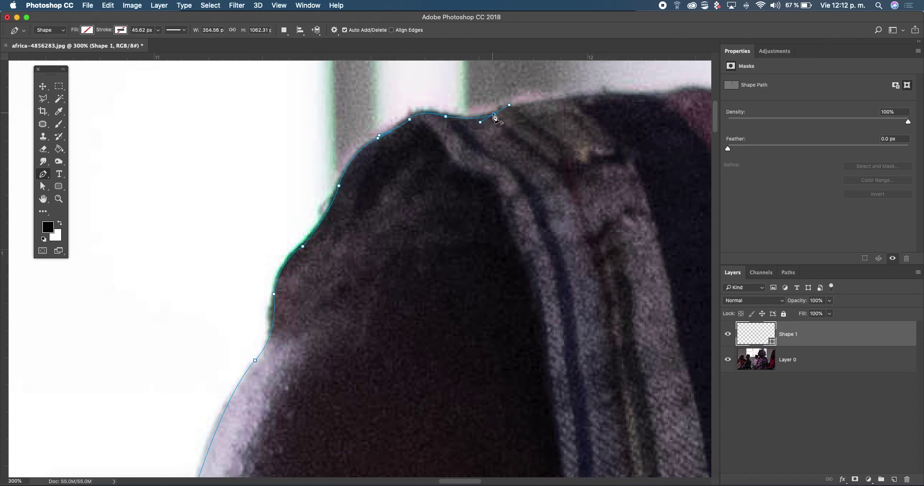
{"action": "scroll", "coordinate": [496, 118], "scroll_direction": "right", "scroll_amount": 2}
{"action": "scroll", "coordinate": [505, 118], "scroll_direction": "right", "scroll_amount": 2}
{"action": "scroll", "coordinate": [515, 116], "scroll_direction": "right", "scroll_amount": 2}
{"action": "left_click_drag", "start_coordinate": [515, 118], "coordinate": [583, 129]}
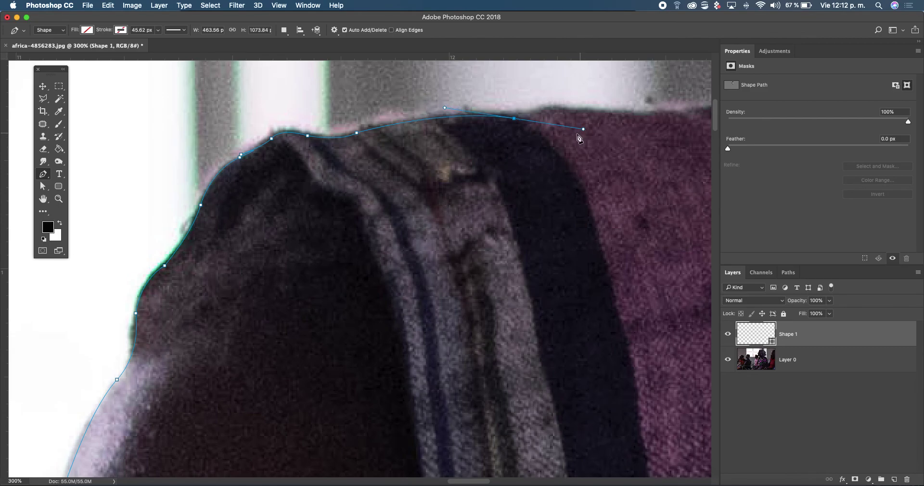
{"action": "scroll", "coordinate": [515, 123], "scroll_direction": "right", "scroll_amount": 4}
{"action": "left_click_drag", "start_coordinate": [465, 128], "coordinate": [494, 132]}
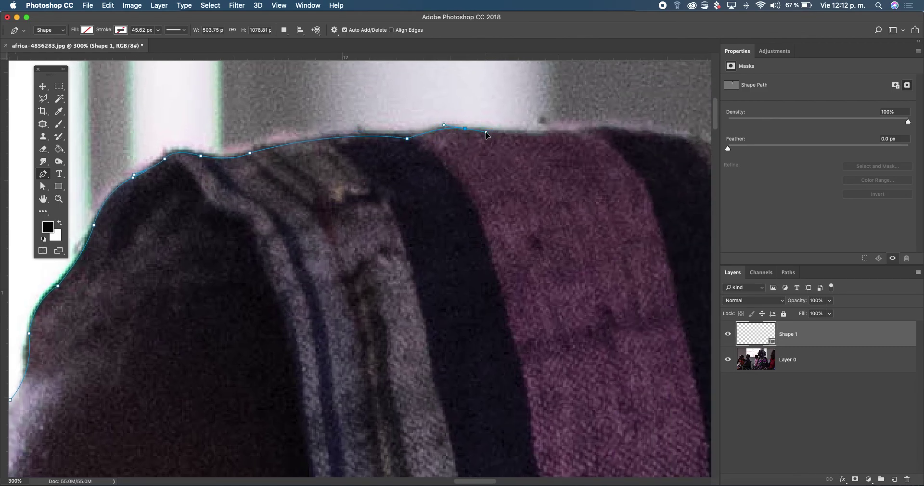
{"action": "left_click", "coordinate": [466, 129], "text": "alt"}
{"action": "left_click_drag", "start_coordinate": [572, 131], "coordinate": [620, 125]}
{"action": "left_click_drag", "start_coordinate": [639, 189], "coordinate": [439, 188]}
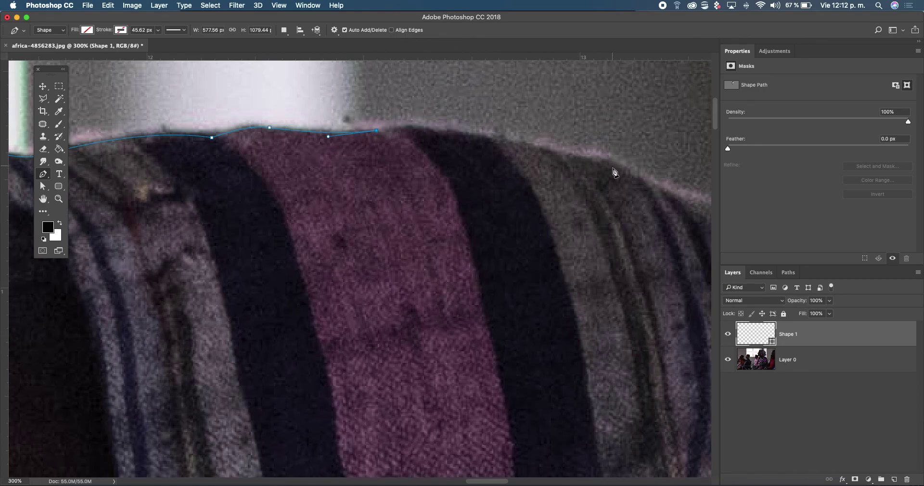
Add corner anchors where the scarf top slopes down toward its right side.
{"action": "mouse_move", "coordinate": [574, 218]}
{"action": "left_mouse_down"}
{"action": "mouse_move", "coordinate": [512, 166]}
{"action": "mouse_move", "coordinate": [549, 161]}
{"action": "mouse_move", "coordinate": [644, 182]}
{"action": "left_mouse_up"}
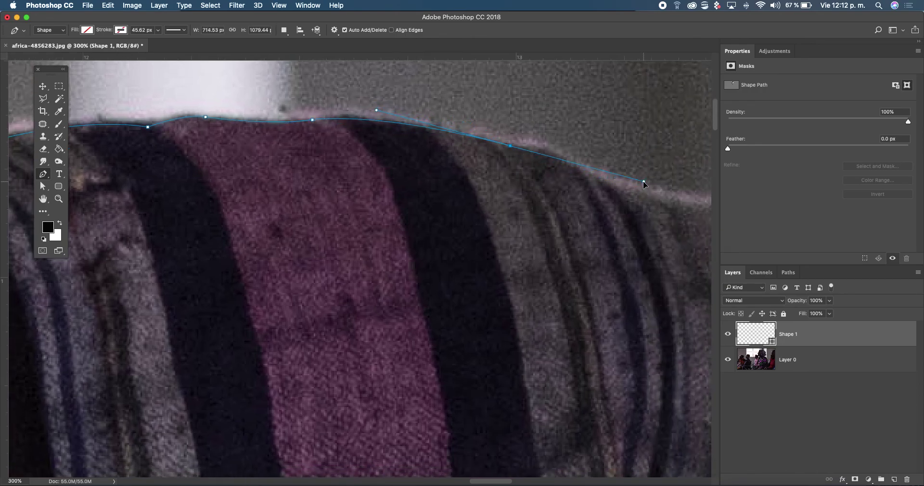
{"action": "left_click", "coordinate": [510, 146], "text": "alt"}
{"action": "mouse_move", "coordinate": [579, 169]}
{"action": "left_mouse_down"}
{"action": "mouse_move", "coordinate": [654, 208]}
{"action": "mouse_move", "coordinate": [600, 188]}
{"action": "left_mouse_up"}
{"action": "left_click", "coordinate": [579, 169], "text": "alt"}
{"action": "scroll", "coordinate": [645, 236], "scroll_direction": "right", "scroll_amount": 6}
{"action": "left_click_drag", "start_coordinate": [459, 206], "coordinate": [568, 210]}
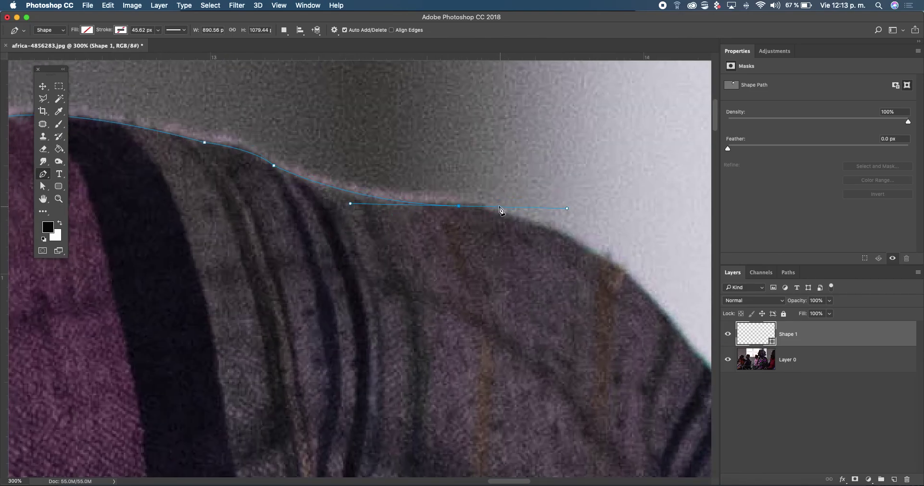
{"action": "left_click", "coordinate": [458, 206], "text": "alt"}
Carry the path partway down the scarf's right edge with curved and straight segments.
{"action": "scroll", "coordinate": [536, 266], "scroll_direction": "down", "scroll_amount": 5}
{"action": "scroll", "coordinate": [537, 267], "scroll_direction": "right", "scroll_amount": 4}
{"action": "left_click_drag", "start_coordinate": [569, 202], "coordinate": [676, 317]}
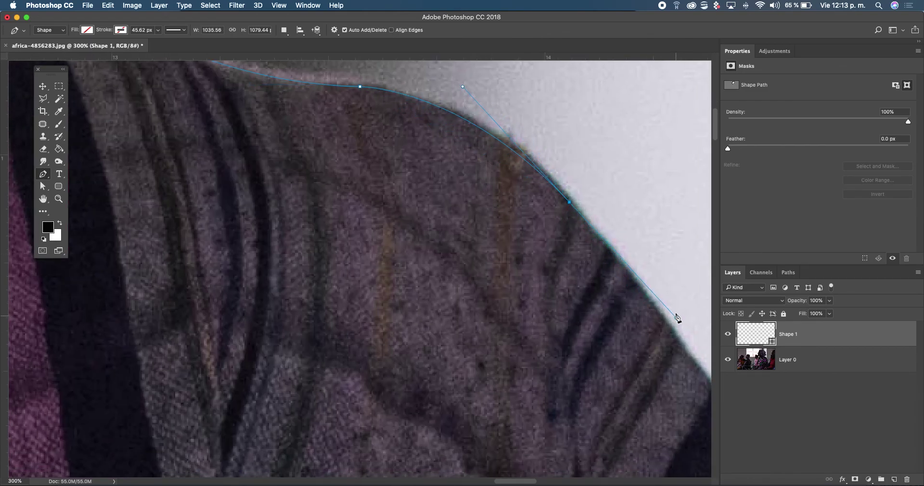
{"action": "left_click", "coordinate": [570, 203], "text": "alt"}
{"action": "scroll", "coordinate": [582, 272], "scroll_direction": "down", "scroll_amount": 3}
{"action": "scroll", "coordinate": [475, 219], "scroll_direction": "right", "scroll_amount": 5}
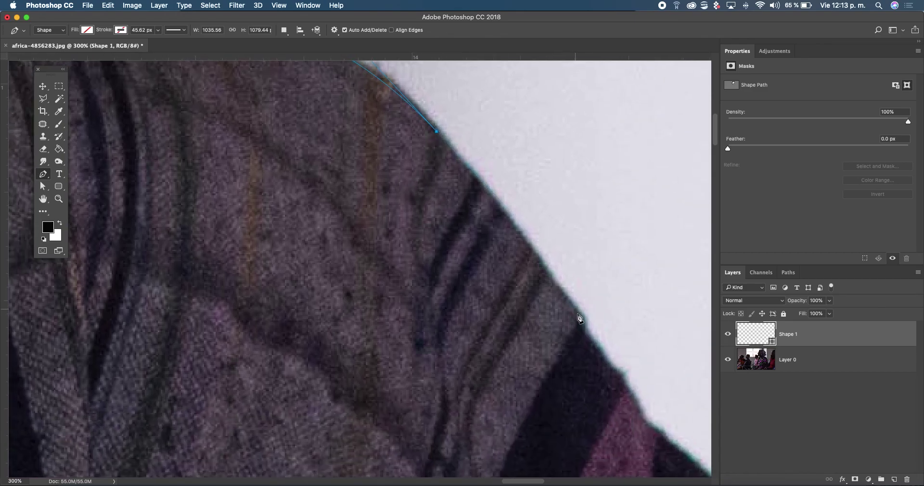
{"action": "left_click", "coordinate": [563, 290]}
{"action": "left_click_drag", "start_coordinate": [582, 313], "coordinate": [602, 336]}
{"action": "left_click", "coordinate": [583, 313], "text": "alt"}
{"action": "left_click", "coordinate": [585, 336]}
Add curved and corner anchors further down the headscarf's right edge.
{"action": "left_click", "coordinate": [585, 336], "text": "alt"}
{"action": "mouse_move", "coordinate": [642, 422]}
{"action": "left_mouse_down"}
{"action": "mouse_move", "coordinate": [646, 440]}
{"action": "mouse_move", "coordinate": [371, 123]}
{"action": "left_mouse_up"}
{"action": "left_click", "coordinate": [642, 422], "text": "alt"}
{"action": "left_click_drag", "start_coordinate": [483, 187], "coordinate": [499, 214]}
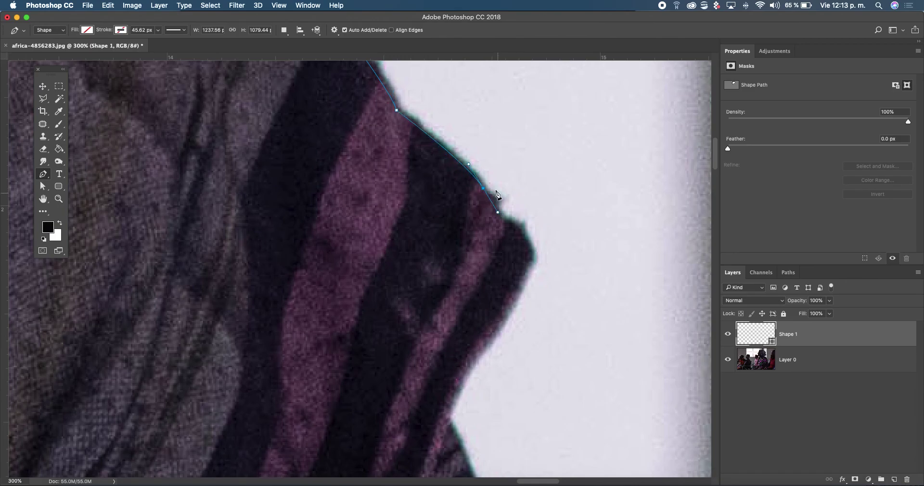
{"action": "left_click", "coordinate": [483, 187], "text": "alt"}
Curve the path around the scarf's bulge, ending in a sharp turn below it.
{"action": "left_click_drag", "start_coordinate": [495, 207], "coordinate": [482, 213]}
{"action": "left_click", "coordinate": [494, 207], "text": "alt"}
{"action": "left_click_drag", "start_coordinate": [511, 222], "coordinate": [524, 225]}
{"action": "left_click", "coordinate": [511, 222], "text": "alt"}
{"action": "mouse_move", "coordinate": [517, 287]}
{"action": "left_mouse_down"}
{"action": "mouse_move", "coordinate": [477, 341]}
{"action": "mouse_move", "coordinate": [470, 319]}
{"action": "left_mouse_up"}
{"action": "left_click", "coordinate": [517, 286], "text": "alt"}
Extend the outline down the lower right edge of the scarf with more anchors.
{"action": "left_click_drag", "start_coordinate": [443, 415], "coordinate": [445, 435]}
{"action": "left_click_drag", "start_coordinate": [435, 428], "coordinate": [394, 113]}
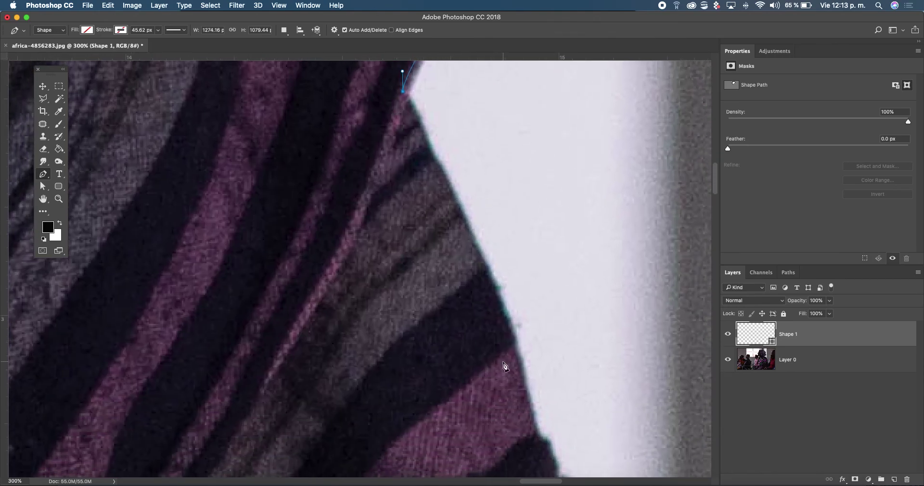
{"action": "left_click_drag", "start_coordinate": [516, 361], "coordinate": [518, 384]}
{"action": "left_click", "coordinate": [516, 362], "text": "alt"}
{"action": "left_click_drag", "start_coordinate": [504, 377], "coordinate": [471, 241]}
{"action": "left_click_drag", "start_coordinate": [504, 290], "coordinate": [509, 303]}
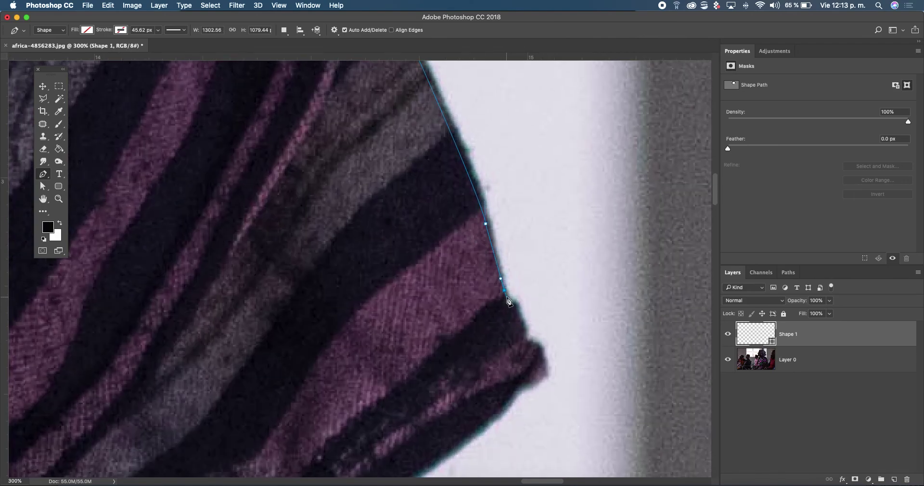
Round the pointed tip of the scarf fold and turn back along its underside.
{"action": "left_click_drag", "start_coordinate": [510, 305], "coordinate": [525, 309]}
{"action": "left_click", "coordinate": [510, 305], "text": "alt"}
{"action": "left_click_drag", "start_coordinate": [524, 340], "coordinate": [524, 344]}
{"action": "left_click", "coordinate": [525, 339], "text": "alt"}
{"action": "left_click_drag", "start_coordinate": [528, 385], "coordinate": [493, 409]}
{"action": "left_click_drag", "start_coordinate": [505, 409], "coordinate": [492, 429]}
{"action": "left_click", "coordinate": [504, 409], "text": "alt"}
{"action": "scroll", "coordinate": [505, 411], "scroll_direction": "down", "scroll_amount": 5}
{"action": "scroll", "coordinate": [504, 412], "scroll_direction": "left", "scroll_amount": 4}
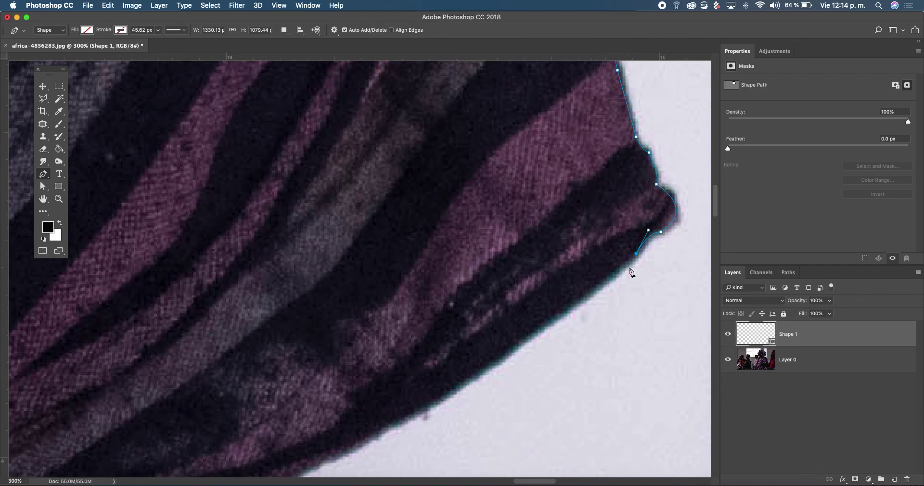
{"action": "left_click_drag", "start_coordinate": [363, 441], "coordinate": [318, 462]}
Place a sharp corner at the notch under the fold, then curve along the lower edge.
{"action": "left_click", "coordinate": [363, 442]}
{"action": "scroll", "coordinate": [452, 250], "scroll_direction": "down", "scroll_amount": 5}
{"action": "scroll", "coordinate": [453, 249], "scroll_direction": "left", "scroll_amount": 4}
{"action": "left_click_drag", "start_coordinate": [425, 248], "coordinate": [410, 249]}
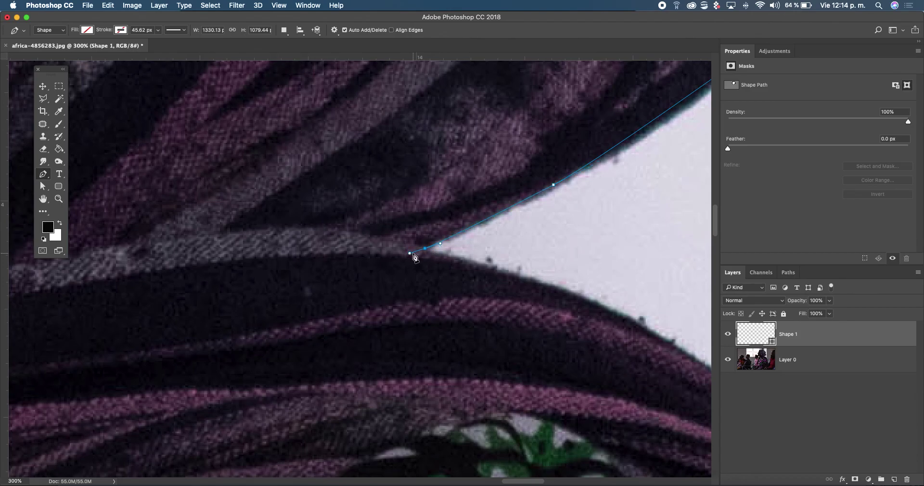
{"action": "left_click", "coordinate": [425, 248], "text": "alt"}
{"action": "left_click_drag", "start_coordinate": [637, 323], "coordinate": [672, 346]}
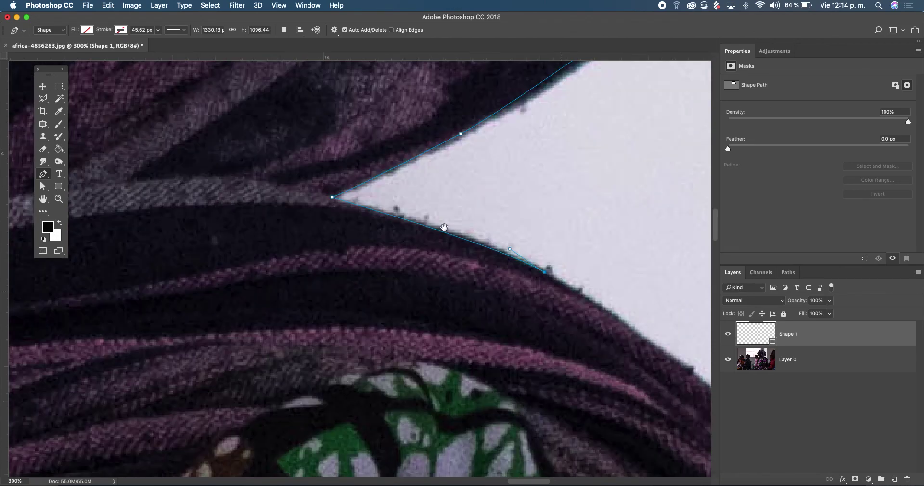
Add a curved anchor following the scarf's rounded edge.
{"action": "left_click_drag", "start_coordinate": [645, 337], "coordinate": [270, 166]}
{"action": "left_click_drag", "start_coordinate": [404, 252], "coordinate": [433, 275]}
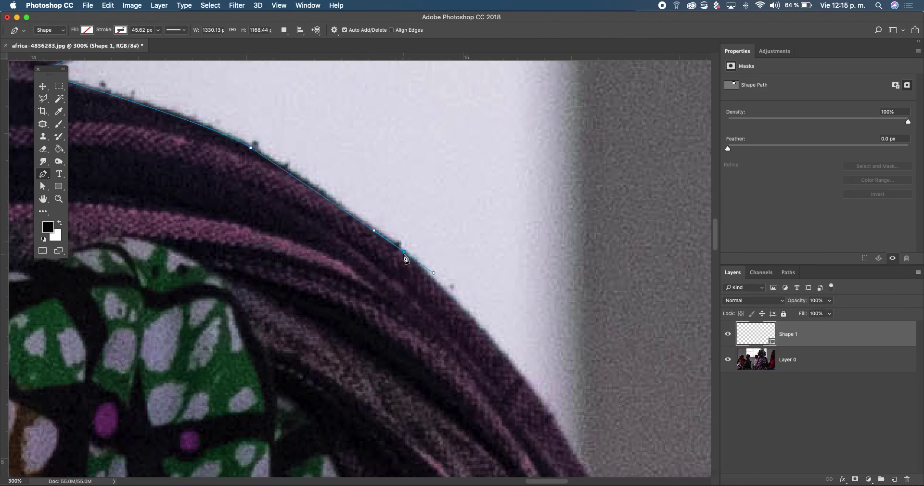
{"action": "left_click_drag", "start_coordinate": [443, 310], "coordinate": [379, 185]}
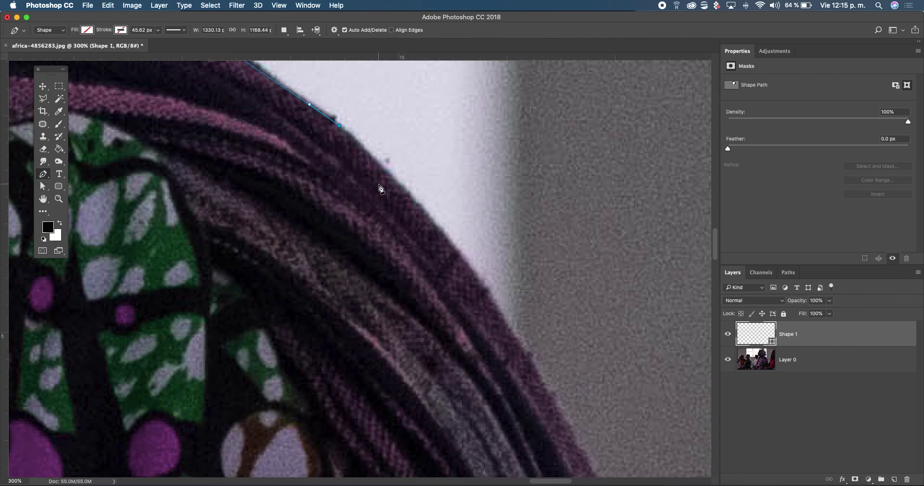
{"action": "scroll", "coordinate": [380, 189], "scroll_direction": "up", "scroll_amount": 5}
{"action": "left_click_drag", "start_coordinate": [389, 374], "coordinate": [442, 224]}
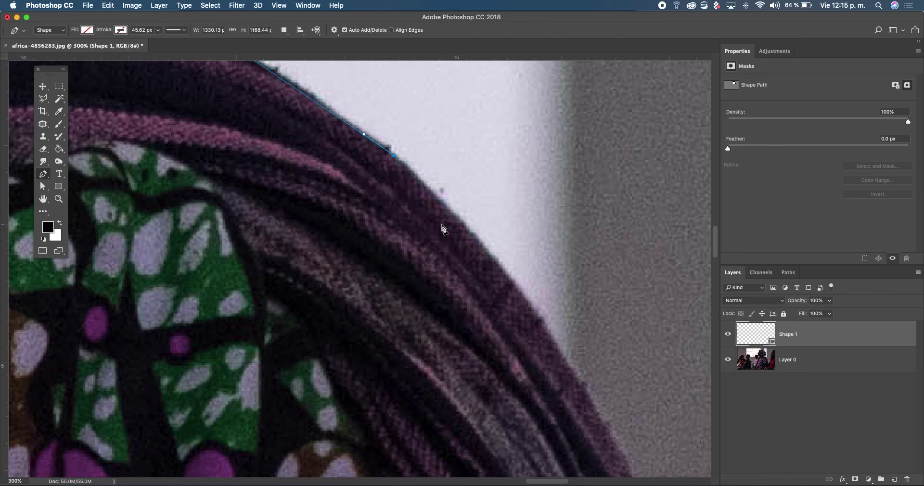
Add anchors down the drape's outer edge beside the patterned dress.
{"action": "scroll", "coordinate": [442, 247], "scroll_direction": "down", "scroll_amount": 3}
{"action": "scroll", "coordinate": [442, 247], "scroll_direction": "right", "scroll_amount": 2}
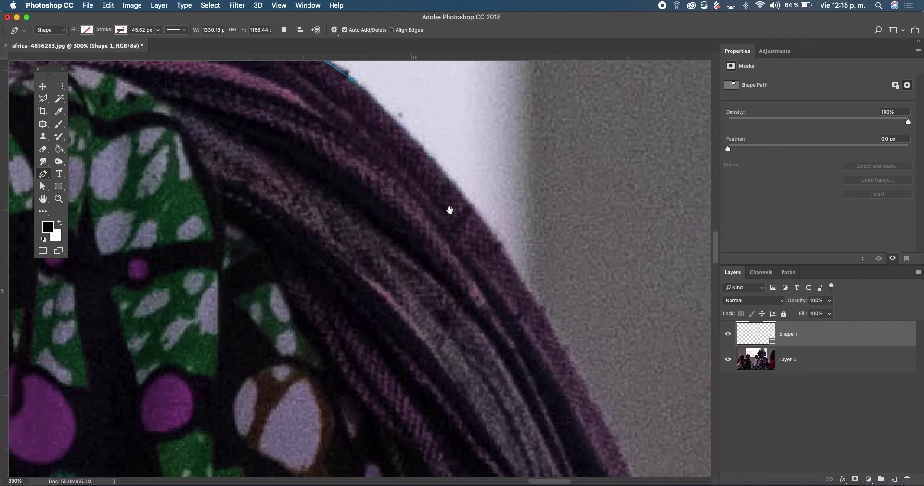
{"action": "left_click", "coordinate": [543, 317]}
{"action": "left_click", "coordinate": [609, 419]}
{"action": "scroll", "coordinate": [552, 351], "scroll_direction": "down", "scroll_amount": 10}
{"action": "scroll", "coordinate": [551, 351], "scroll_direction": "right", "scroll_amount": 5}
{"action": "left_click_drag", "start_coordinate": [576, 343], "coordinate": [592, 379]}
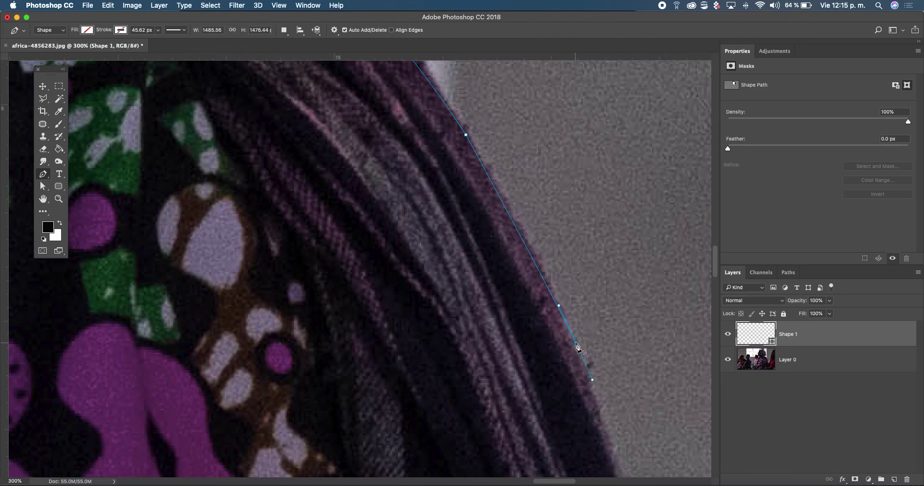
Add curved anchors further down the drape's edge, breaking the last handle.
{"action": "scroll", "coordinate": [572, 366], "scroll_direction": "down", "scroll_amount": 5}
{"action": "left_click", "coordinate": [638, 397]}
{"action": "left_click_drag", "start_coordinate": [637, 404], "coordinate": [640, 412]}
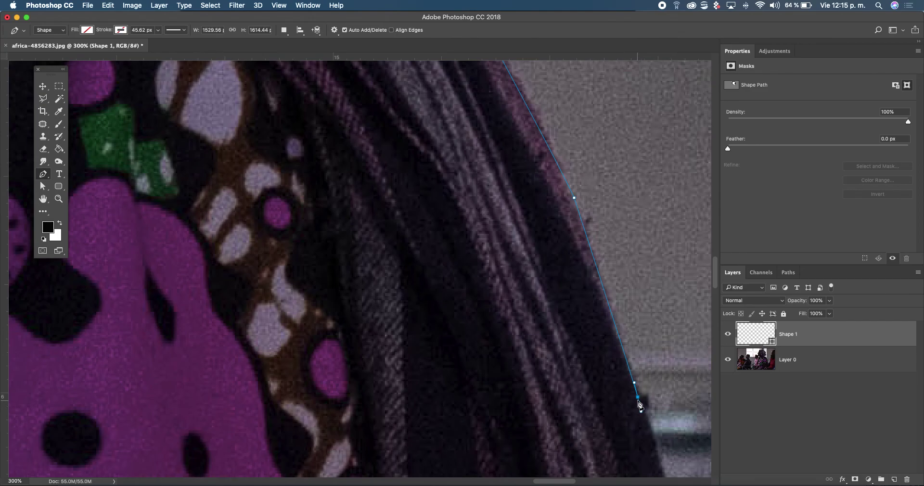
{"action": "scroll", "coordinate": [626, 385], "scroll_direction": "down", "scroll_amount": 8}
{"action": "scroll", "coordinate": [626, 385], "scroll_direction": "right", "scroll_amount": 2}
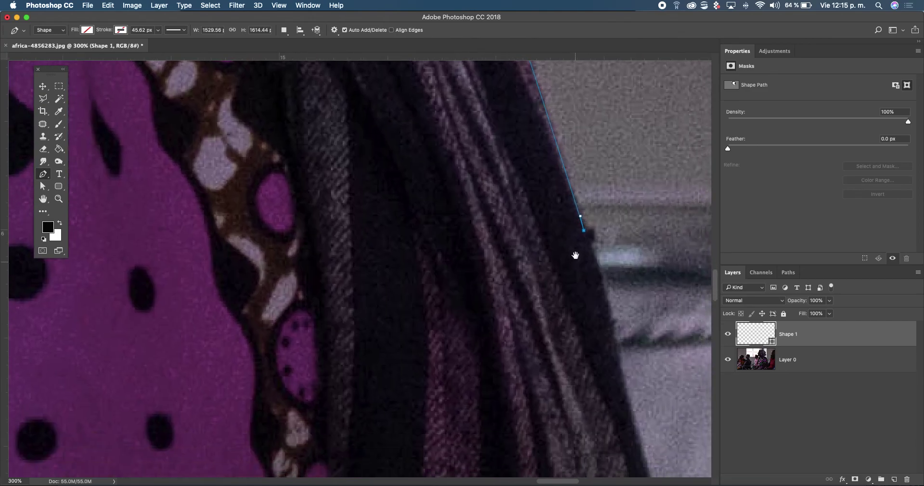
{"action": "left_click_drag", "start_coordinate": [625, 369], "coordinate": [629, 402]}
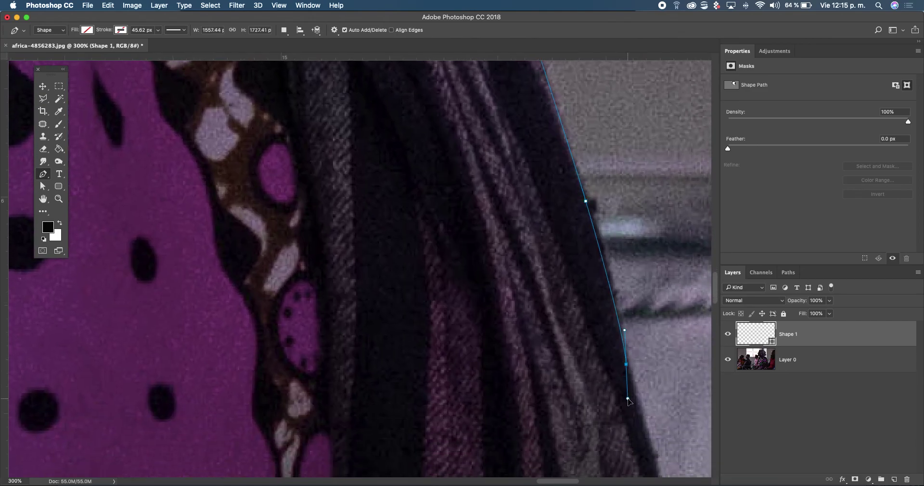
{"action": "scroll", "coordinate": [630, 393], "scroll_direction": "right", "scroll_amount": 1}
{"action": "left_click", "coordinate": [616, 365], "text": "alt"}
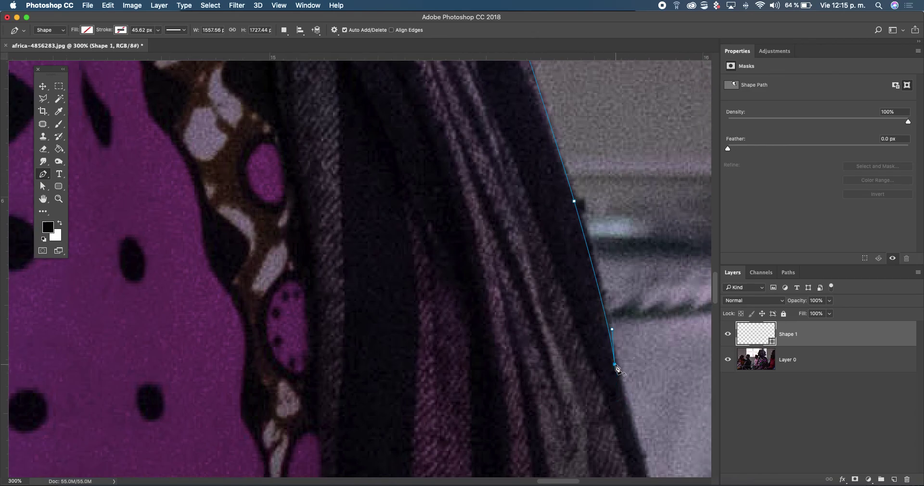
Continue the path lower along the draped edge with a new curved anchor.
{"action": "scroll", "coordinate": [620, 372], "scroll_direction": "down", "scroll_amount": 8}
{"action": "scroll", "coordinate": [619, 372], "scroll_direction": "right", "scroll_amount": 2}
{"action": "left_click_drag", "start_coordinate": [631, 406], "coordinate": [632, 414]}
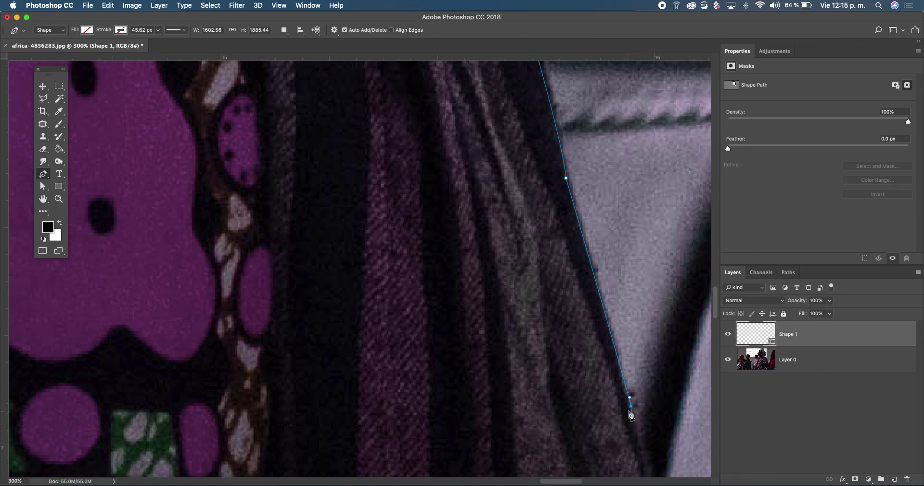
{"action": "left_click_drag", "start_coordinate": [616, 427], "coordinate": [510, 157]}
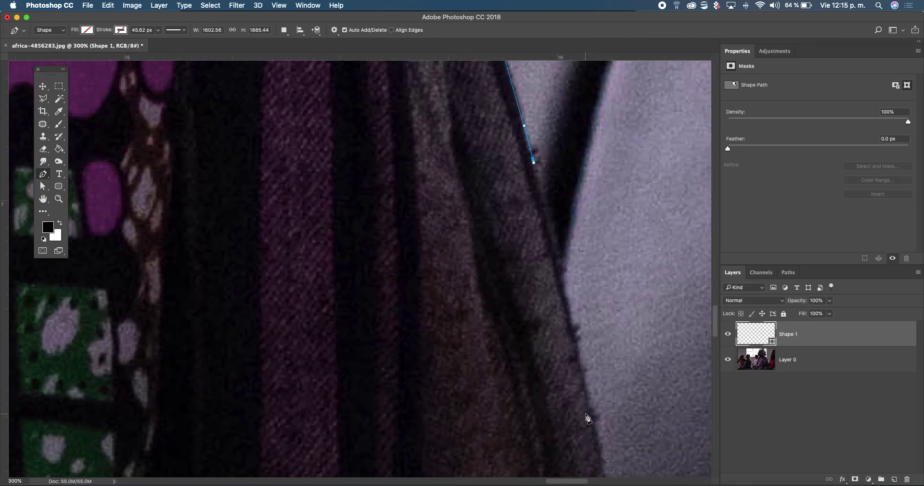
{"action": "left_click_drag", "start_coordinate": [590, 414], "coordinate": [594, 442]}
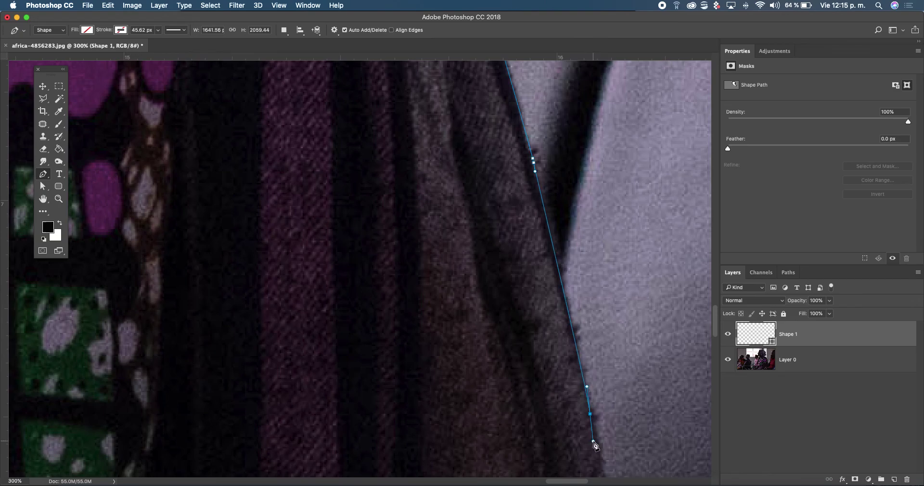
{"action": "left_click", "coordinate": [592, 415]}
Add more curved anchors down into the darker part of the scarf's edge.
{"action": "scroll", "coordinate": [543, 262], "scroll_direction": "down", "scroll_amount": 10}
{"action": "left_click_drag", "start_coordinate": [555, 368], "coordinate": [557, 390]}
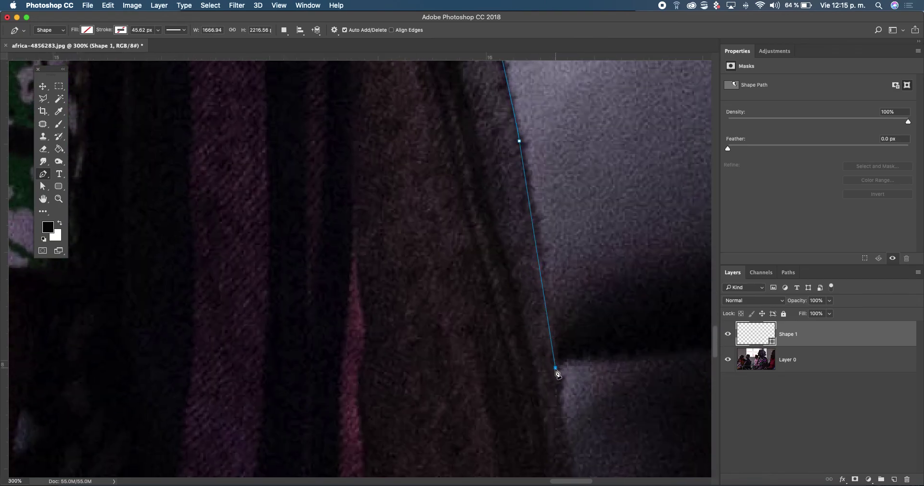
{"action": "left_click", "coordinate": [556, 368]}
{"action": "scroll", "coordinate": [555, 381], "scroll_direction": "down", "scroll_amount": 5}
{"action": "scroll", "coordinate": [495, 231], "scroll_direction": "down", "scroll_amount": 2}
{"action": "scroll", "coordinate": [501, 314], "scroll_direction": "down", "scroll_amount": 1}
{"action": "left_click_drag", "start_coordinate": [503, 316], "coordinate": [505, 347]}
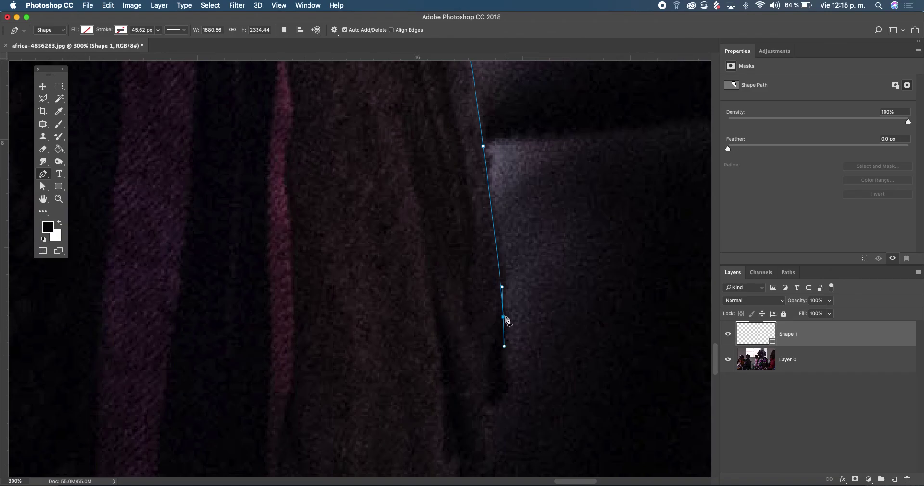
{"action": "scroll", "coordinate": [497, 365], "scroll_direction": "down", "scroll_amount": 4}
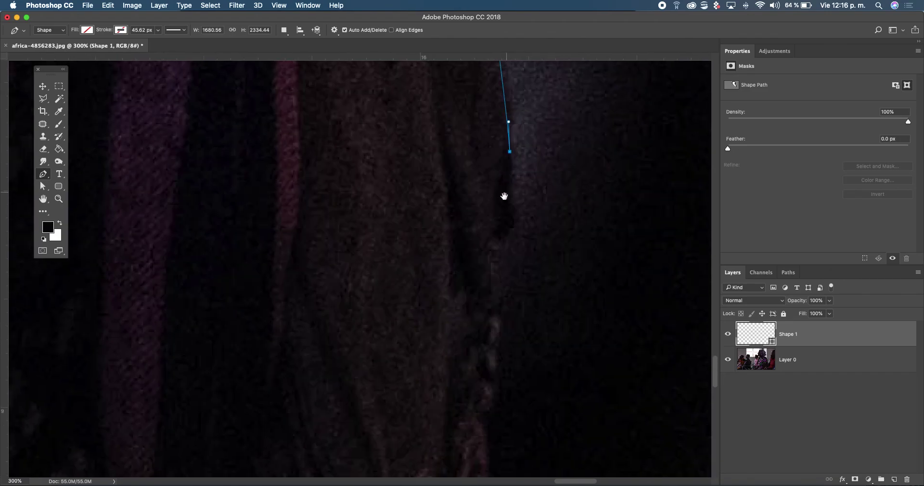
{"action": "left_click", "coordinate": [59, 199]}
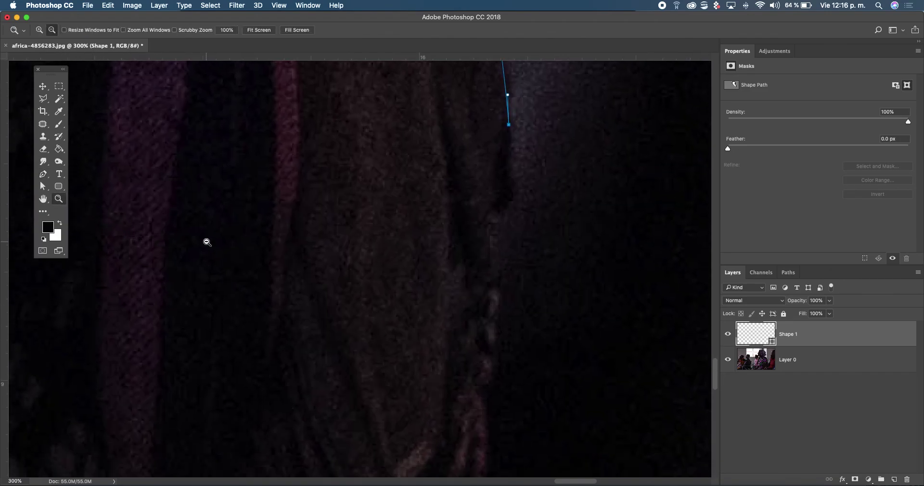
{"action": "left_click", "coordinate": [206, 244], "text": "alt"}
{"action": "left_click", "coordinate": [207, 243], "text": "alt"}
{"action": "left_click", "coordinate": [208, 242], "text": "alt"}
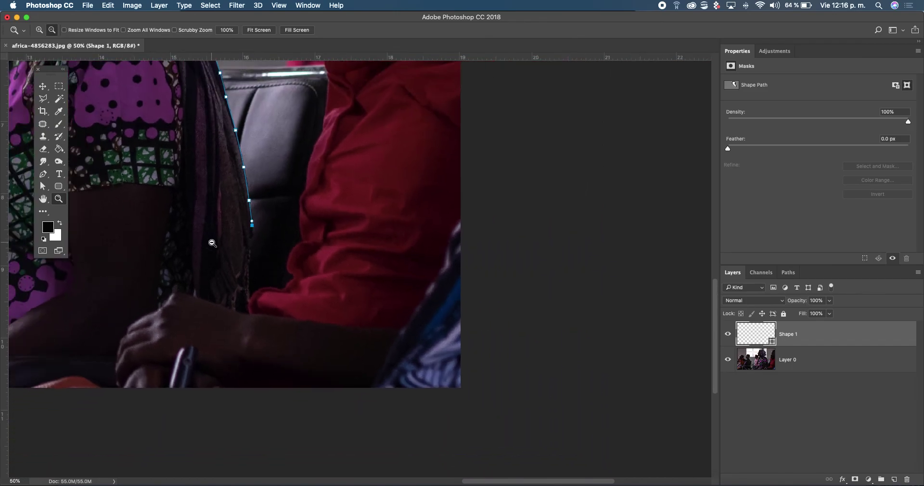
{"action": "mouse_move", "coordinate": [188, 222]}
{"action": "left_mouse_down"}
{"action": "mouse_move", "coordinate": [302, 322]}
{"action": "mouse_move", "coordinate": [335, 337]}
{"action": "left_mouse_up"}
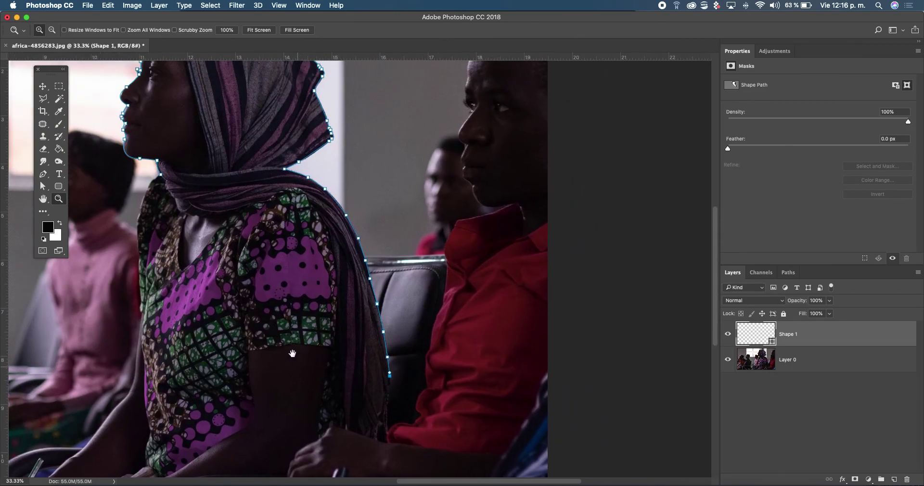
{"action": "left_click_drag", "start_coordinate": [287, 354], "coordinate": [260, 265]}
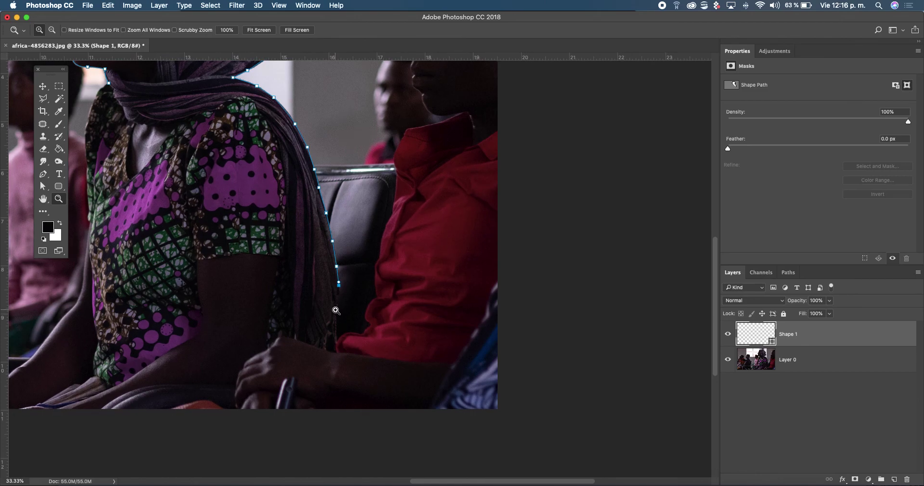
{"action": "left_click", "coordinate": [335, 310]}
{"action": "left_click", "coordinate": [335, 311]}
{"action": "left_click", "coordinate": [335, 310]}
{"action": "left_click", "coordinate": [335, 311]}
{"action": "left_click", "coordinate": [335, 310]}
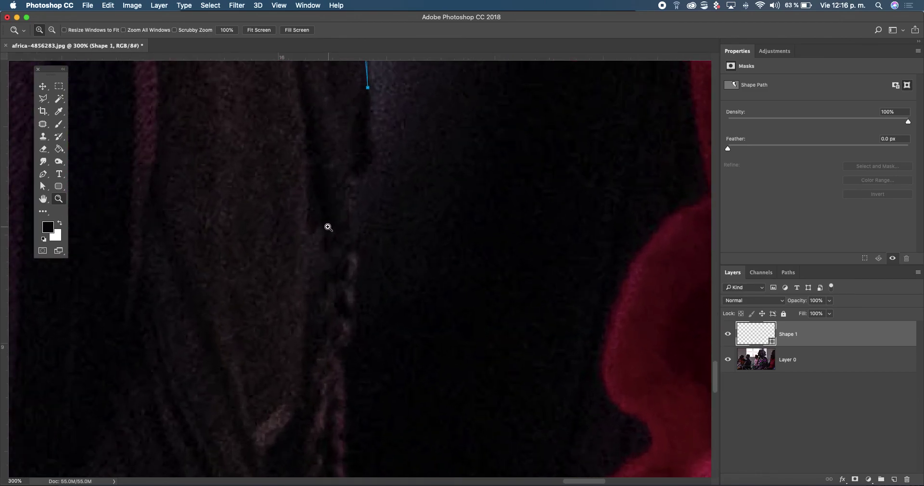
{"action": "left_click", "coordinate": [42, 175]}
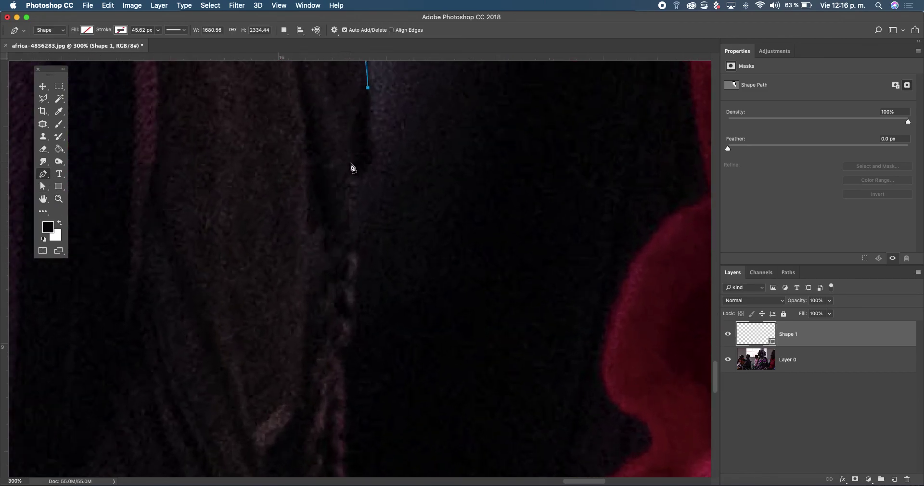
Trace anchors down the dark scarf edge below the previous point.
{"action": "left_click_drag", "start_coordinate": [359, 177], "coordinate": [340, 196]}
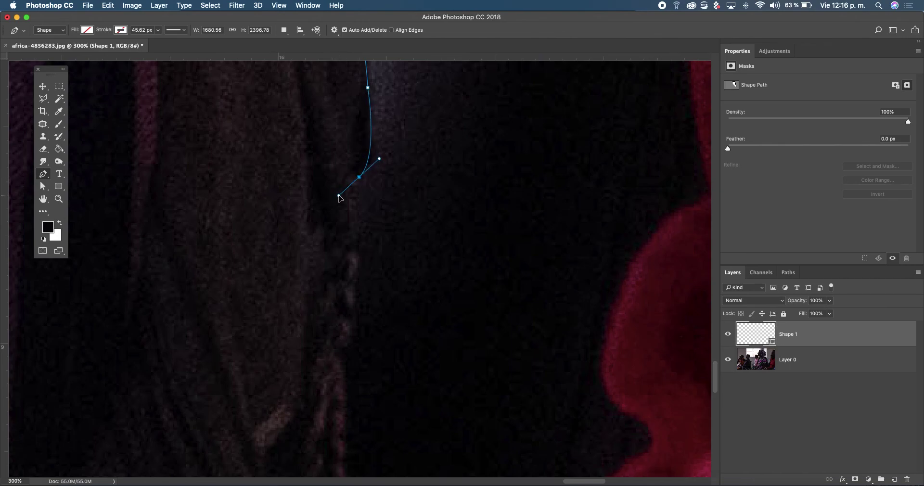
{"action": "left_click", "coordinate": [360, 177]}
{"action": "left_click_drag", "start_coordinate": [356, 231], "coordinate": [354, 239]}
{"action": "left_click_drag", "start_coordinate": [352, 285], "coordinate": [343, 288]}
{"action": "left_click", "coordinate": [352, 286]}
{"action": "left_click_drag", "start_coordinate": [337, 347], "coordinate": [334, 355]}
{"action": "scroll", "coordinate": [331, 390], "scroll_direction": "down", "scroll_amount": 3}
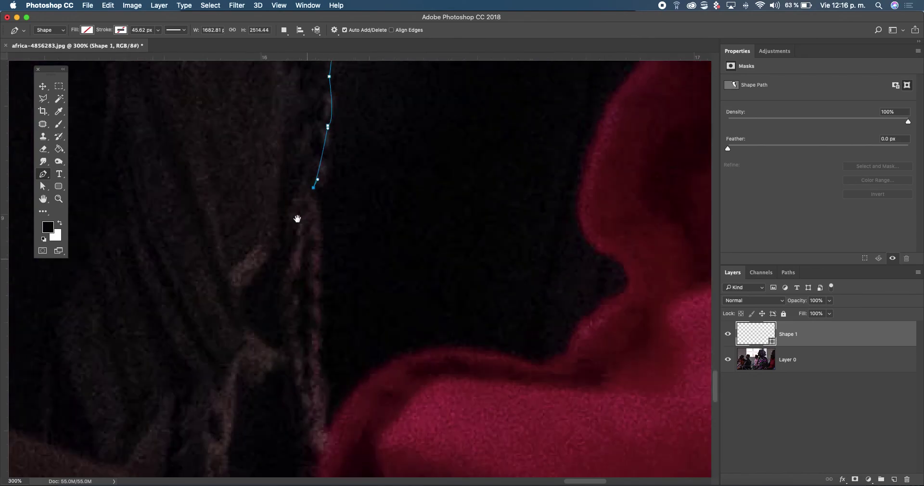
{"action": "scroll", "coordinate": [334, 381], "scroll_direction": "down", "scroll_amount": 2}
Curve the outline past the red shirt to where the scarf meets the lap.
{"action": "left_click_drag", "start_coordinate": [314, 317], "coordinate": [314, 346]}
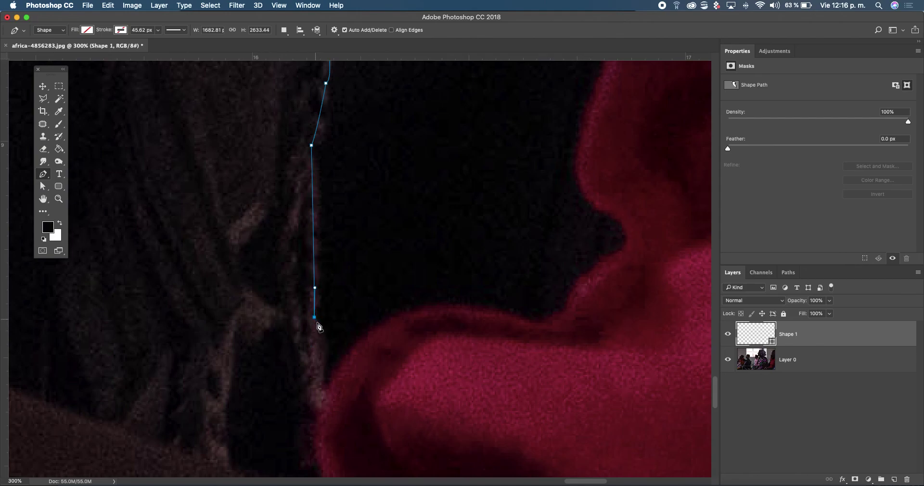
{"action": "left_click_drag", "start_coordinate": [320, 387], "coordinate": [308, 413]}
{"action": "left_click", "coordinate": [321, 387], "text": "alt"}
{"action": "scroll", "coordinate": [347, 405], "scroll_direction": "down", "scroll_amount": 1}
{"action": "left_click", "coordinate": [331, 361], "text": "alt"}
{"action": "scroll", "coordinate": [340, 329], "scroll_direction": "down", "scroll_amount": 5}
{"action": "left_click_drag", "start_coordinate": [342, 341], "coordinate": [350, 362]}
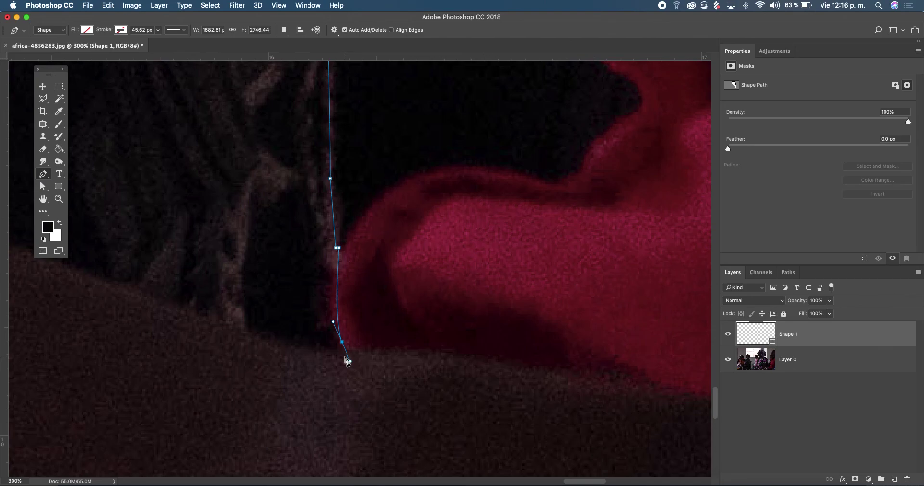
{"action": "left_click", "coordinate": [342, 341], "text": "alt"}
Run the path left across the lap and along the arm's upper edge.
{"action": "left_click_drag", "start_coordinate": [326, 356], "coordinate": [557, 374]}
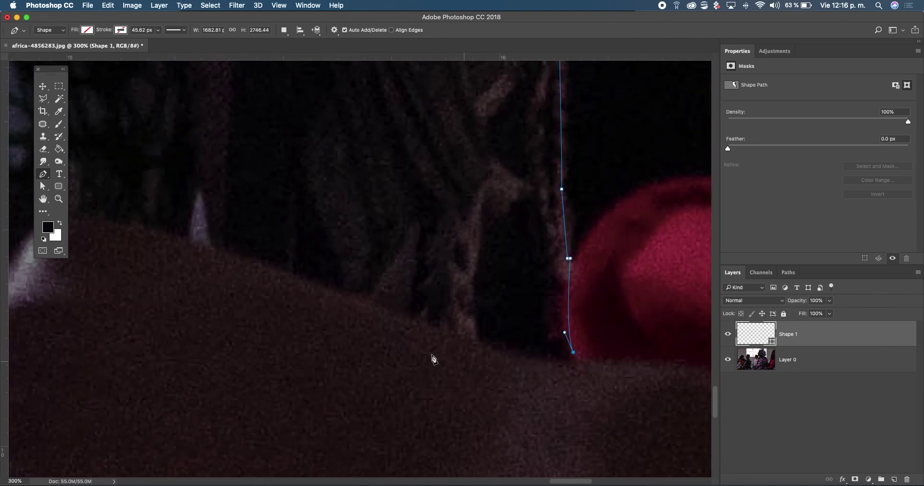
{"action": "left_click_drag", "start_coordinate": [119, 228], "coordinate": [35, 222]}
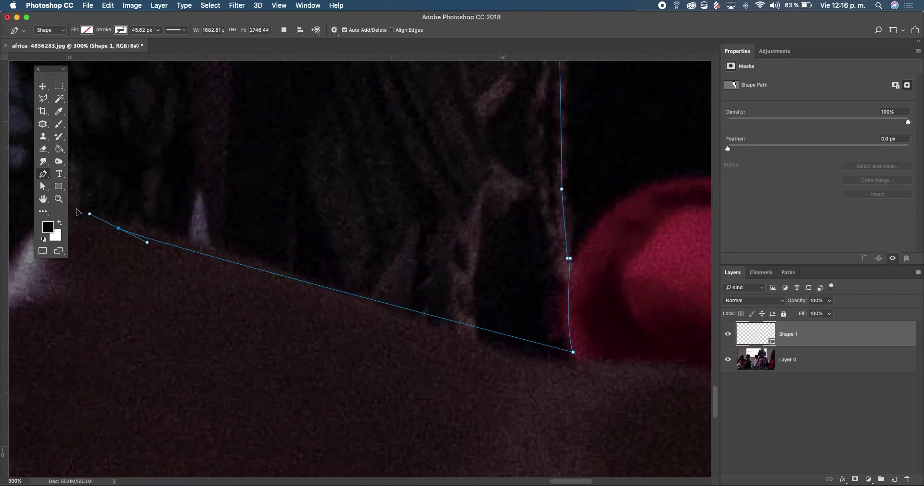
{"action": "left_click", "coordinate": [119, 229], "text": "alt"}
{"action": "left_click_drag", "start_coordinate": [89, 289], "coordinate": [298, 287]}
{"action": "left_click", "coordinate": [225, 252]}
{"action": "left_click_drag", "start_coordinate": [225, 259], "coordinate": [145, 306]}
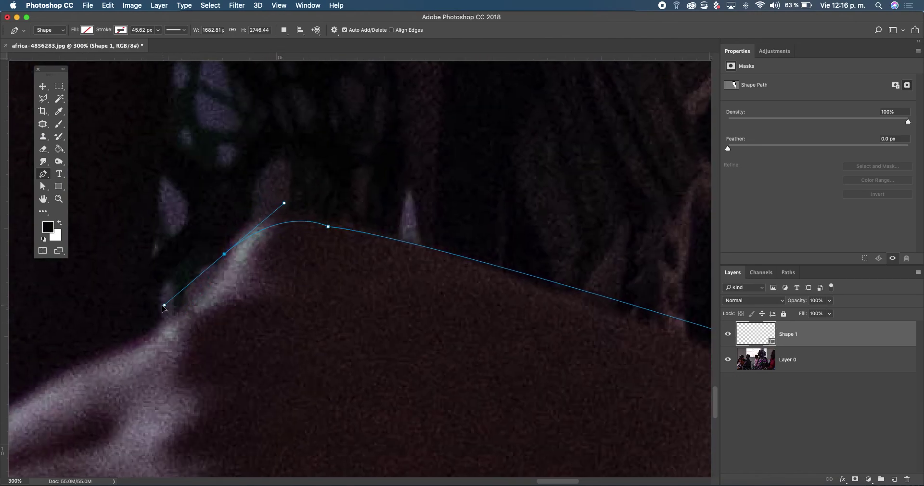
{"action": "left_click_drag", "start_coordinate": [145, 306], "coordinate": [175, 309]}
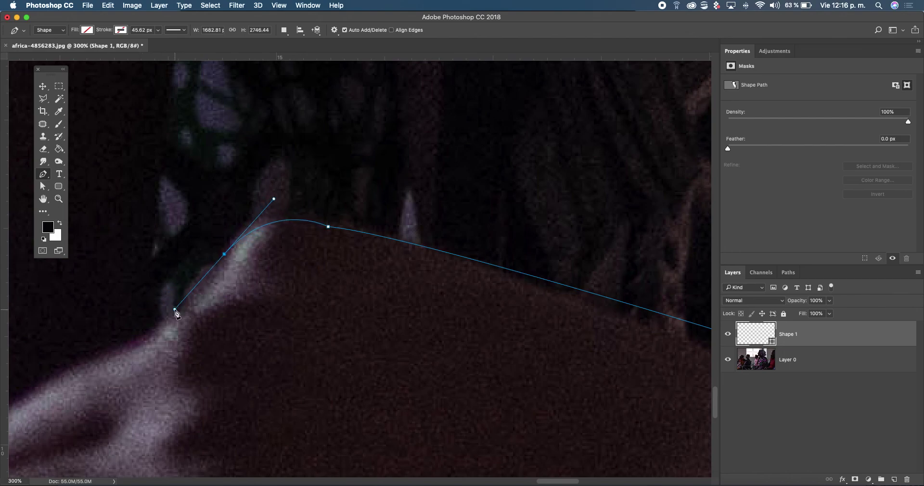
{"action": "left_click", "coordinate": [224, 254], "text": "alt"}
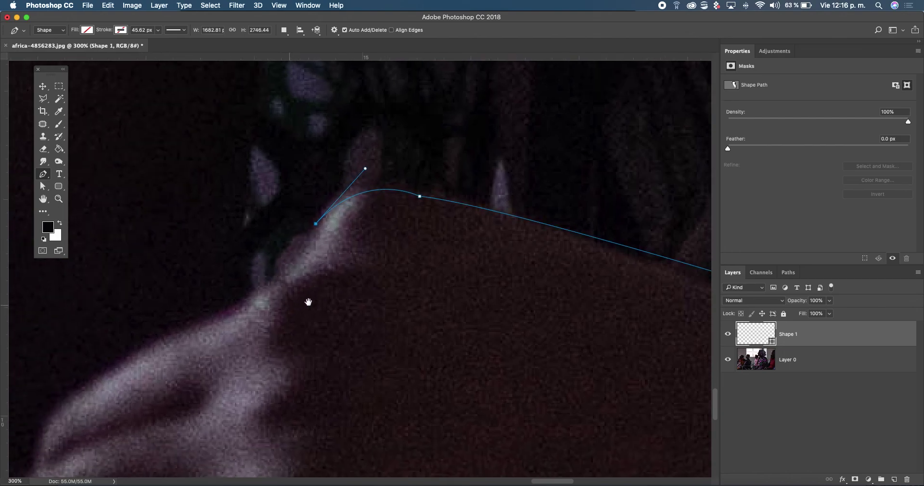
Follow the arm's outer edge downward with several corner-broken anchors.
{"action": "scroll", "coordinate": [212, 328], "scroll_direction": "left", "scroll_amount": 5}
{"action": "scroll", "coordinate": [211, 327], "scroll_direction": "down", "scroll_amount": 2}
{"action": "left_click_drag", "start_coordinate": [207, 323], "coordinate": [113, 342]}
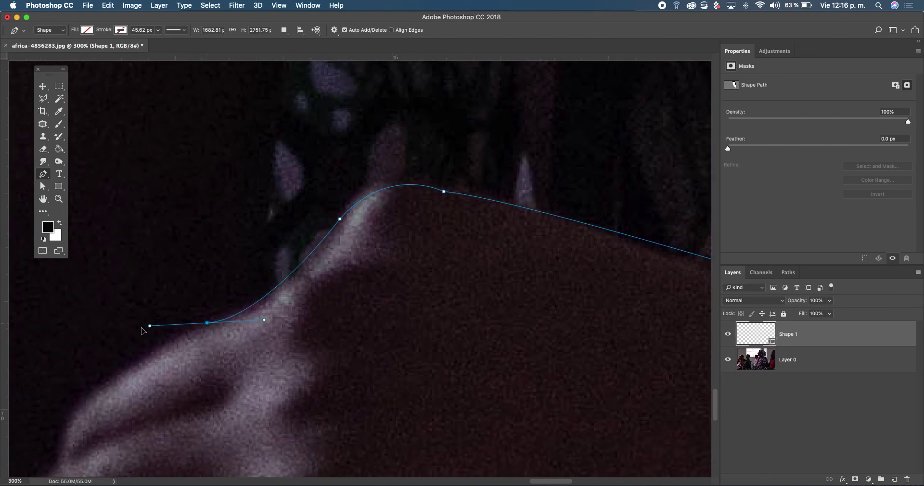
{"action": "left_click", "coordinate": [207, 323], "text": "alt"}
{"action": "scroll", "coordinate": [202, 374], "scroll_direction": "left", "scroll_amount": 10}
{"action": "scroll", "coordinate": [202, 373], "scroll_direction": "down", "scroll_amount": 7}
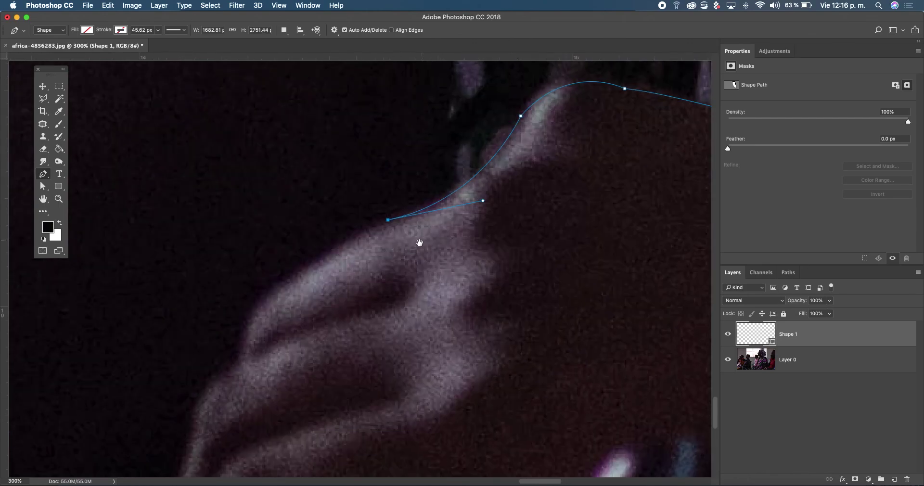
{"action": "left_click_drag", "start_coordinate": [288, 301], "coordinate": [256, 370]}
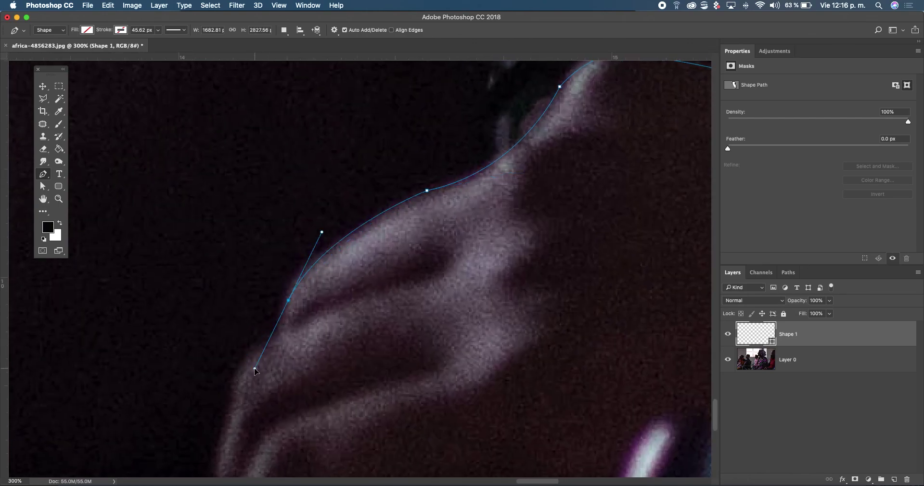
{"action": "left_click", "coordinate": [288, 301], "text": "alt"}
{"action": "left_click_drag", "start_coordinate": [256, 353], "coordinate": [231, 365]}
{"action": "left_click", "coordinate": [257, 354], "text": "alt"}
Carry the outline down the arm to a curved anchor past the photo's bottom edge.
{"action": "scroll", "coordinate": [260, 358], "scroll_direction": "down", "scroll_amount": 2}
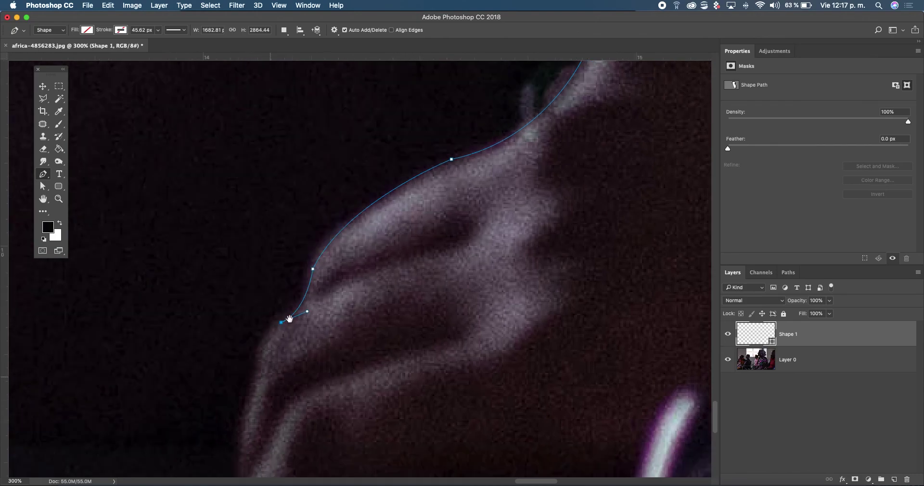
{"action": "scroll", "coordinate": [289, 325], "scroll_direction": "down", "scroll_amount": 5}
{"action": "left_click", "coordinate": [311, 287]}
{"action": "left_click_drag", "start_coordinate": [312, 287], "coordinate": [318, 369]}
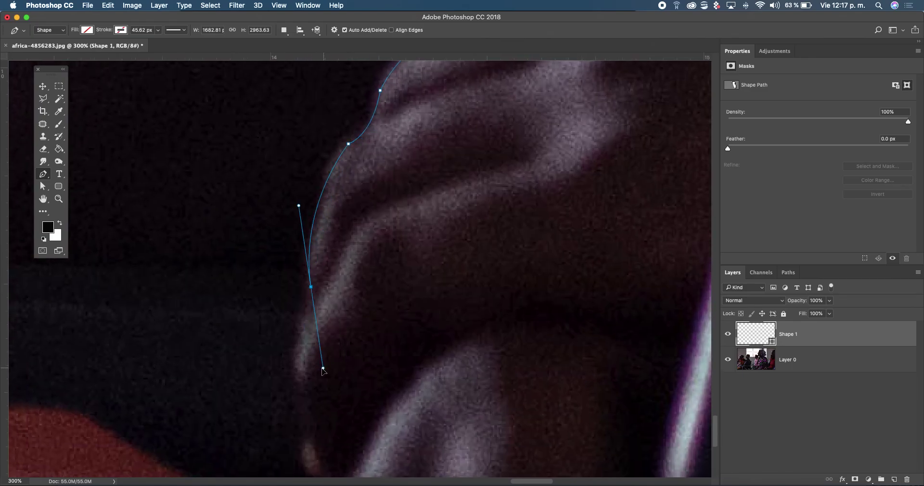
{"action": "left_click", "coordinate": [311, 287], "text": "alt"}
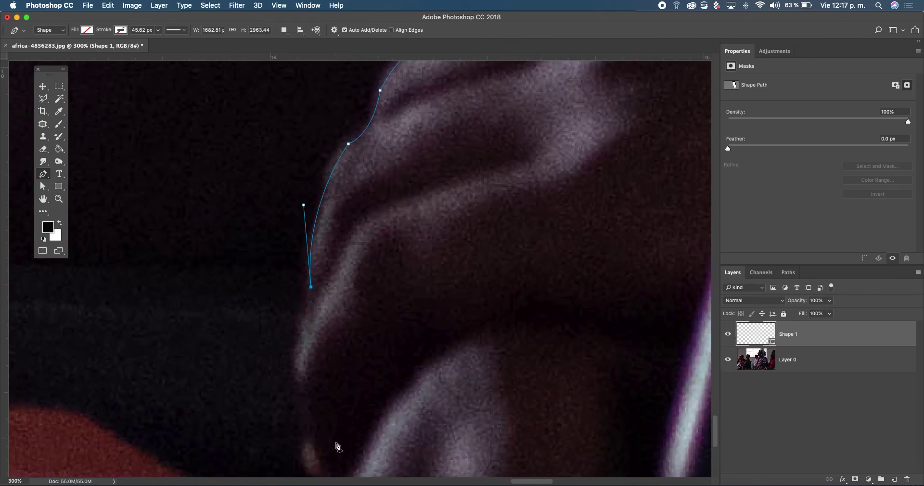
{"action": "scroll", "coordinate": [327, 361], "scroll_direction": "down", "scroll_amount": 5}
{"action": "left_click_drag", "start_coordinate": [348, 414], "coordinate": [368, 442]}
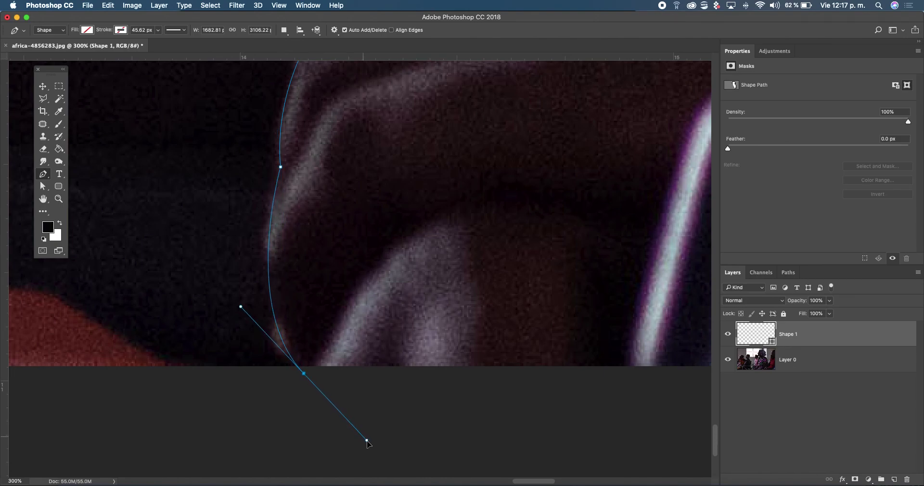
{"action": "left_click", "coordinate": [305, 375]}
{"action": "left_click", "coordinate": [59, 199]}
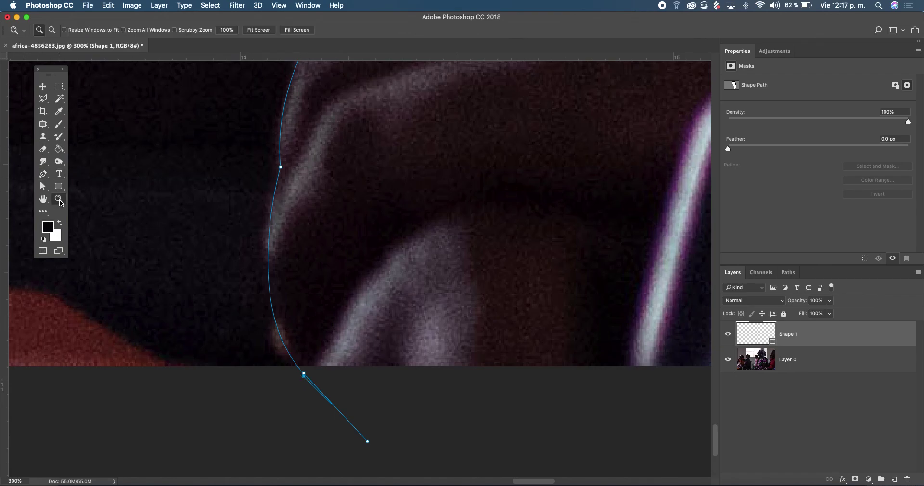
Zoom out to the whole photo and run the path outside its right side.
{"action": "left_click", "coordinate": [201, 237], "text": "alt"}
{"action": "left_click", "coordinate": [201, 237], "text": "alt"}
{"action": "left_click", "coordinate": [201, 237], "text": "alt"}
{"action": "left_click", "coordinate": [201, 237], "text": "alt"}
{"action": "left_click", "coordinate": [201, 237], "text": "alt"}
{"action": "left_click", "coordinate": [201, 237], "text": "alt"}
{"action": "left_click", "coordinate": [201, 236], "text": "alt"}
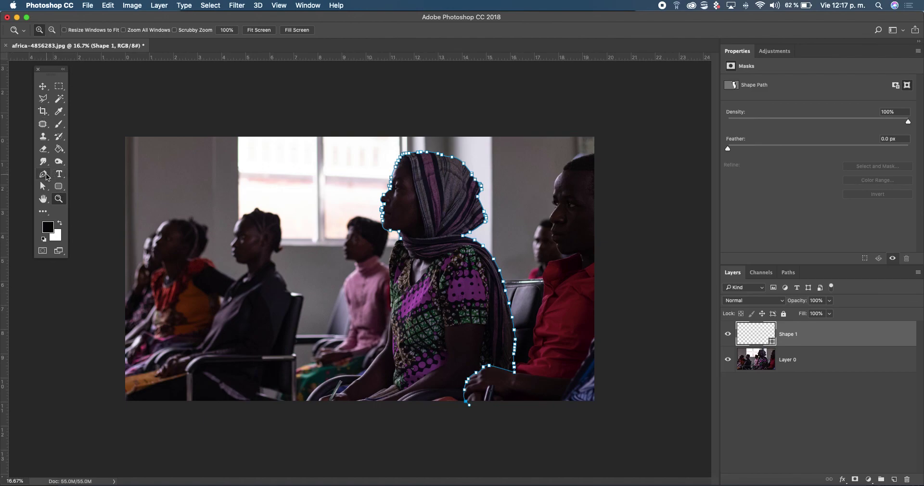
{"action": "left_click", "coordinate": [43, 173]}
{"action": "left_click", "coordinate": [558, 447]}
{"action": "left_click", "coordinate": [607, 448]}
{"action": "left_click", "coordinate": [653, 398]}
{"action": "left_click_drag", "start_coordinate": [666, 307], "coordinate": [670, 300]}
{"action": "left_click_drag", "start_coordinate": [675, 133], "coordinate": [673, 125]}
Loop the path above the photo, down its left side and around below it.
{"action": "left_click", "coordinate": [495, 89]}
{"action": "left_click", "coordinate": [410, 92]}
{"action": "left_click", "coordinate": [337, 103]}
{"action": "left_click", "coordinate": [113, 109]}
{"action": "left_click_drag", "start_coordinate": [100, 172], "coordinate": [97, 180]}
{"action": "left_click", "coordinate": [78, 356]}
{"action": "left_click", "coordinate": [85, 439]}
{"action": "left_click_drag", "start_coordinate": [202, 468], "coordinate": [214, 466]}
{"action": "left_click_drag", "start_coordinate": [284, 403], "coordinate": [287, 401]}
Close the path at its start anchor, load Shape 1 as a selection, and select Layer 0.
{"action": "left_click", "coordinate": [348, 330]}
{"action": "left_click", "coordinate": [383, 248]}
{"action": "left_click", "coordinate": [399, 234]}
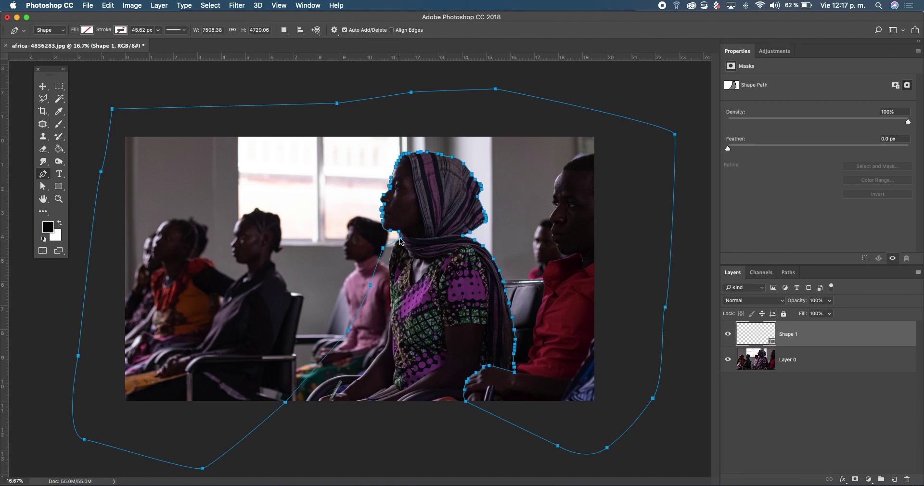
{"action": "left_click", "coordinate": [754, 335], "text": "super"}
{"action": "left_click", "coordinate": [757, 371]}
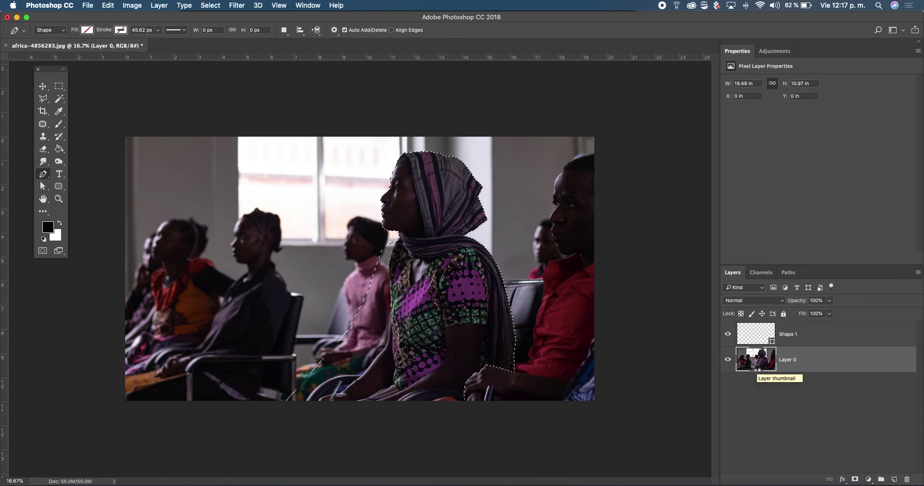
Delete the background around the woman on Layer 0, then zoom in to inspect the scarf edges.
{"action": "key", "text": "Delete"}
{"action": "key", "text": "super+d"}
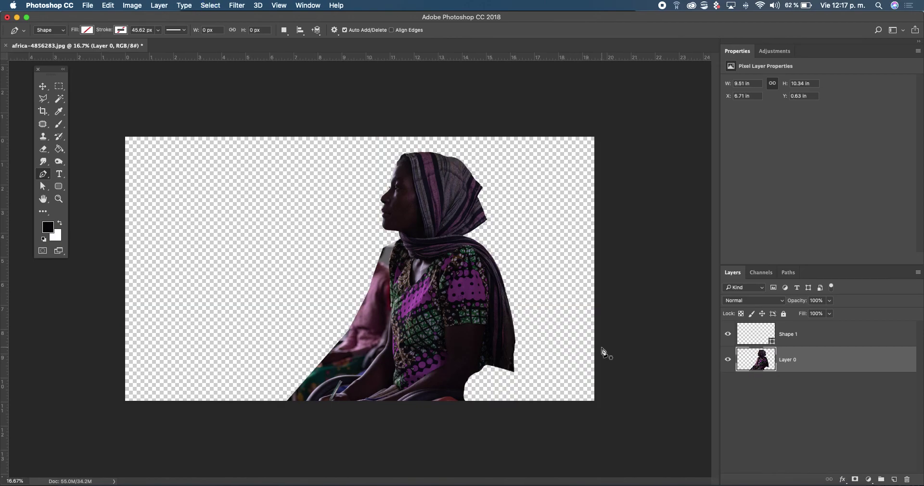
{"action": "left_click", "coordinate": [59, 199]}
{"action": "double_click", "coordinate": [60, 200]}
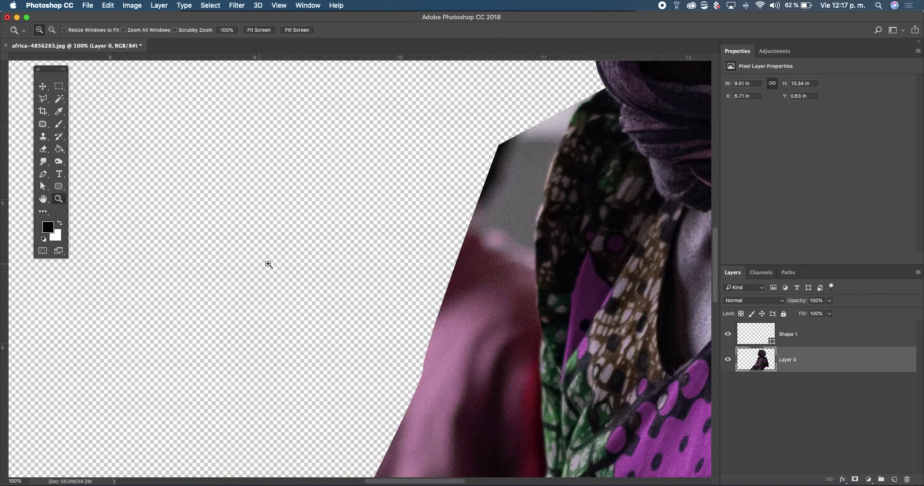
{"action": "left_click_drag", "start_coordinate": [492, 210], "coordinate": [179, 403]}
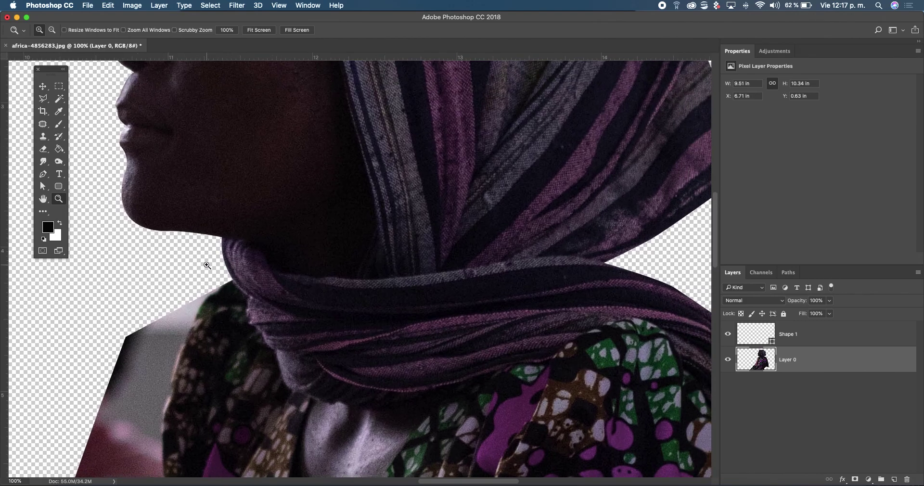
{"action": "left_click", "coordinate": [220, 277]}
{"action": "left_click", "coordinate": [277, 348]}
{"action": "scroll", "coordinate": [296, 198], "scroll_direction": "down", "scroll_amount": 1}
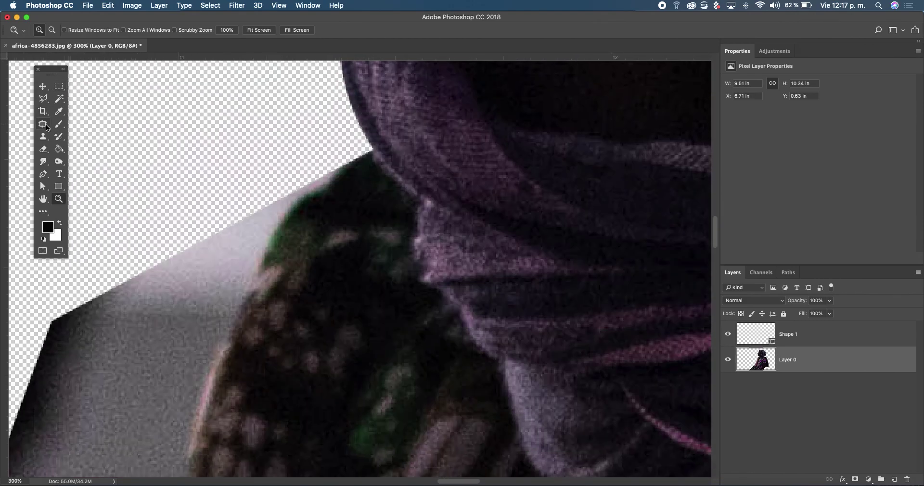
{"action": "left_click", "coordinate": [42, 175]}
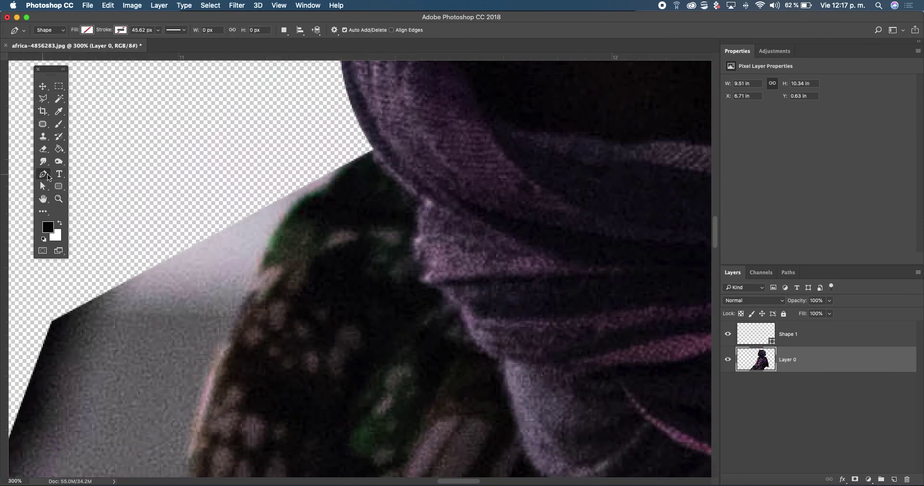
Start the Shape 2 path below the headscarf, curving down the shoulder and upper shirt edge.
{"action": "left_click", "coordinate": [370, 150]}
{"action": "left_click_drag", "start_coordinate": [326, 191], "coordinate": [327, 198]}
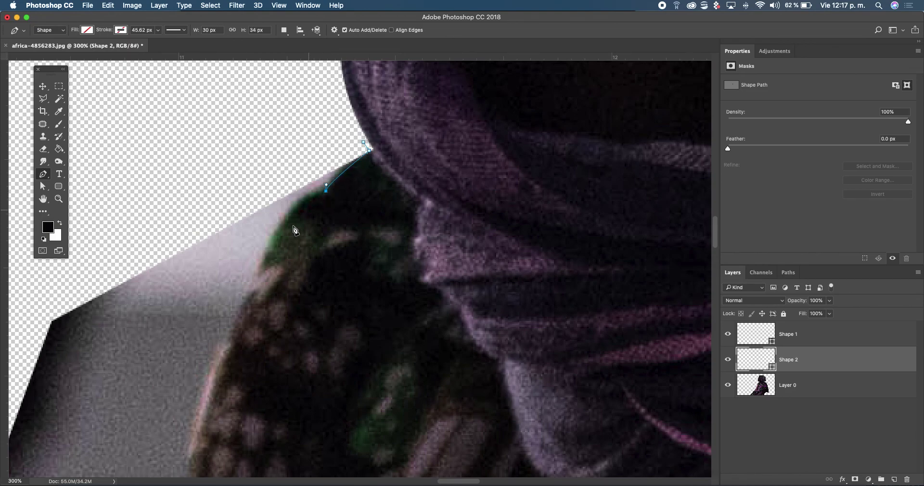
{"action": "left_click_drag", "start_coordinate": [273, 242], "coordinate": [255, 283]}
{"action": "left_click_drag", "start_coordinate": [279, 322], "coordinate": [345, 151]}
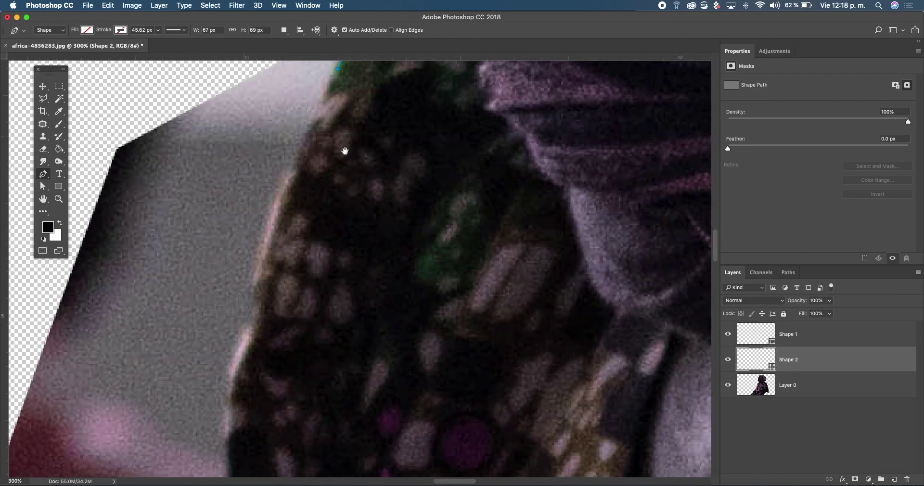
{"action": "left_click_drag", "start_coordinate": [257, 280], "coordinate": [241, 340]}
{"action": "mouse_move", "coordinate": [281, 354]}
{"action": "left_mouse_down"}
{"action": "mouse_move", "coordinate": [311, 257]}
{"action": "mouse_move", "coordinate": [317, 198]}
{"action": "left_mouse_up"}
{"action": "left_click_drag", "start_coordinate": [272, 358], "coordinate": [284, 406]}
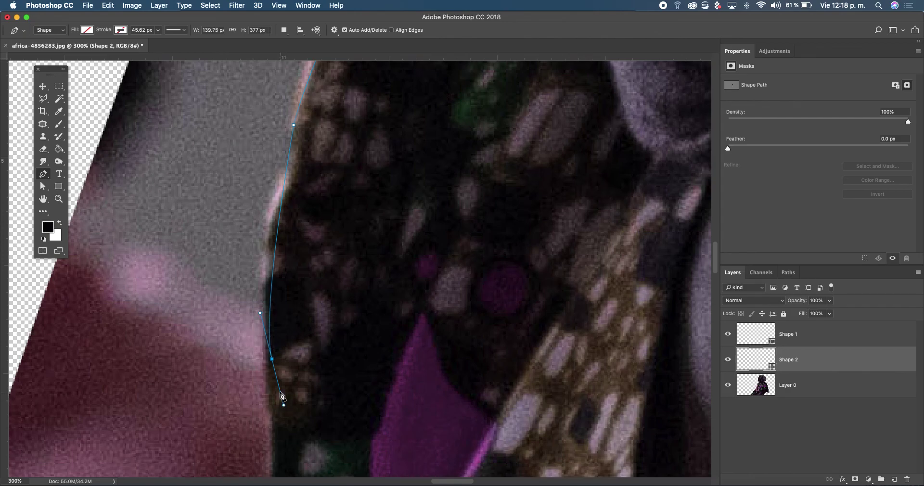
Continue the path along the sleeve edge to the bend, dropping the outgoing handle.
{"action": "scroll", "coordinate": [330, 305], "scroll_direction": "down", "scroll_amount": 10}
{"action": "scroll", "coordinate": [331, 306], "scroll_direction": "left", "scroll_amount": 3}
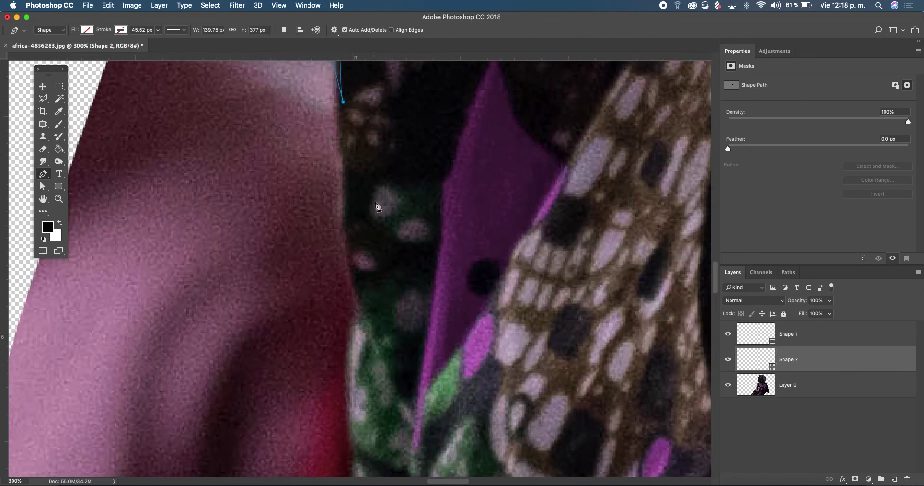
{"action": "left_click_drag", "start_coordinate": [348, 216], "coordinate": [347, 264]}
{"action": "left_click_drag", "start_coordinate": [359, 309], "coordinate": [371, 325]}
{"action": "scroll", "coordinate": [357, 322], "scroll_direction": "down", "scroll_amount": 8}
{"action": "left_click_drag", "start_coordinate": [366, 281], "coordinate": [390, 377]}
{"action": "left_click", "coordinate": [368, 281], "text": "alt"}
Extend the path down the shirt edge and around its bulge, trimming handles.
{"action": "scroll", "coordinate": [374, 279], "scroll_direction": "down", "scroll_amount": 2}
{"action": "scroll", "coordinate": [373, 284], "scroll_direction": "down", "scroll_amount": 6}
{"action": "left_click_drag", "start_coordinate": [374, 231], "coordinate": [386, 264]}
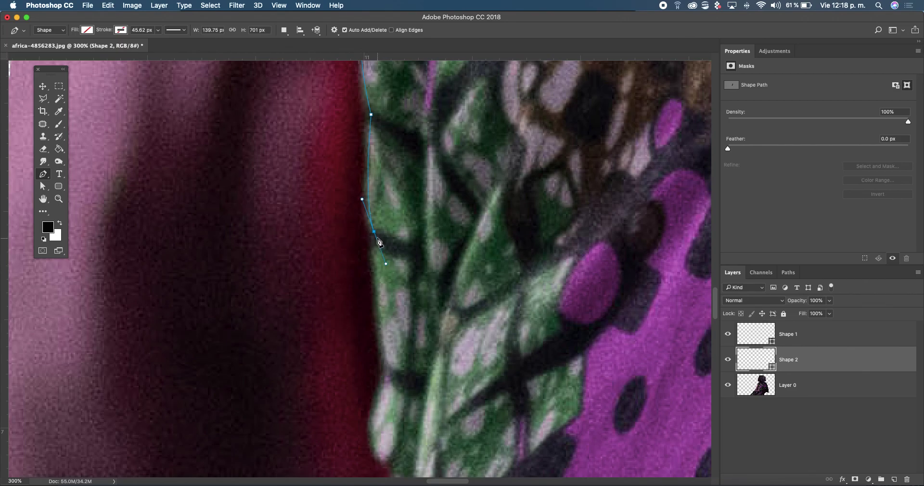
{"action": "left_click", "coordinate": [375, 232], "text": "alt"}
{"action": "left_click_drag", "start_coordinate": [383, 365], "coordinate": [382, 388]}
{"action": "left_click", "coordinate": [383, 365], "text": "alt"}
{"action": "left_click_drag", "start_coordinate": [387, 466], "coordinate": [415, 472]}
{"action": "left_click_drag", "start_coordinate": [354, 448], "coordinate": [333, 227]}
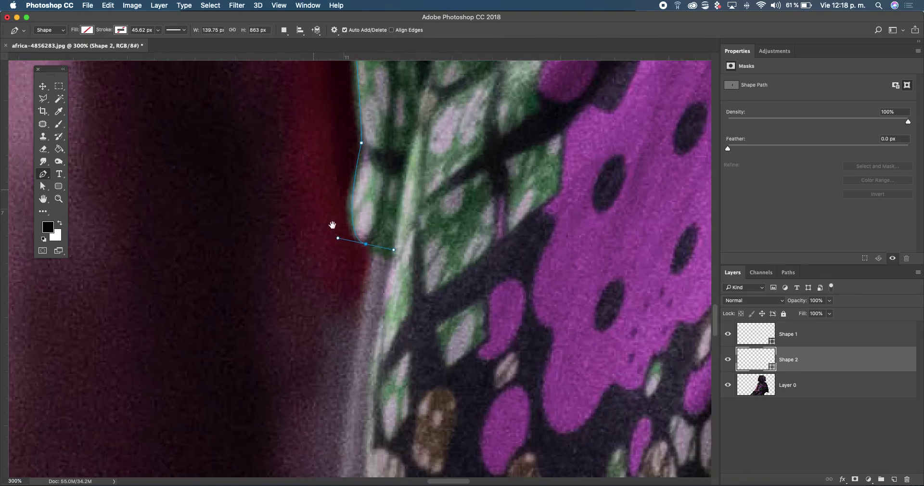
{"action": "left_click", "coordinate": [366, 244], "text": "alt"}
Add anchors further down the shirt edge, including a corner point and a curved segment.
{"action": "left_click_drag", "start_coordinate": [391, 263], "coordinate": [397, 263]}
{"action": "left_click_drag", "start_coordinate": [392, 340], "coordinate": [380, 236]}
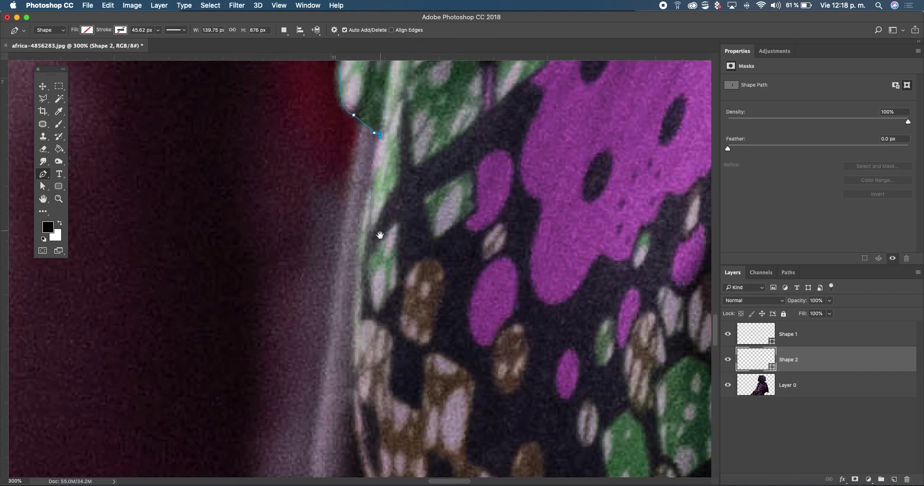
{"action": "left_click", "coordinate": [359, 339]}
{"action": "scroll", "coordinate": [366, 285], "scroll_direction": "down", "scroll_amount": 5}
{"action": "scroll", "coordinate": [367, 285], "scroll_direction": "down", "scroll_amount": 5}
{"action": "left_click", "coordinate": [363, 264]}
{"action": "left_click_drag", "start_coordinate": [365, 272], "coordinate": [380, 326]}
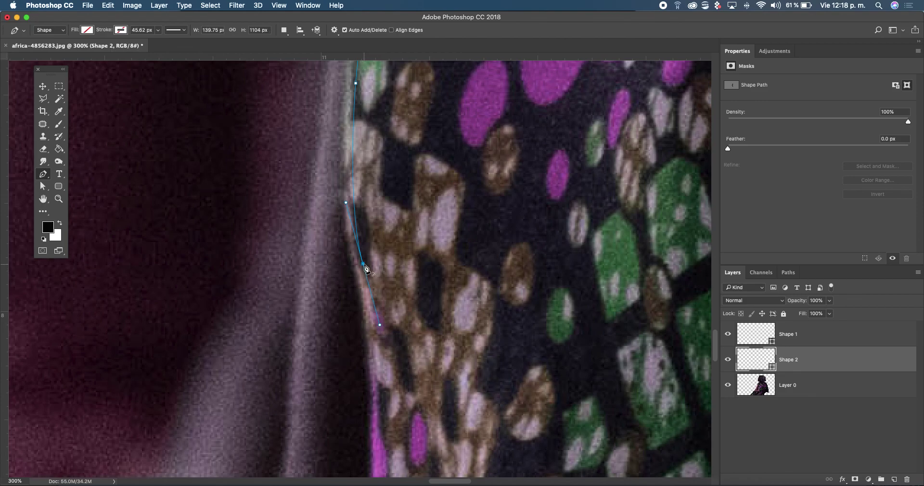
Add a curved anchor beside the magenta trim.
{"action": "scroll", "coordinate": [367, 272], "scroll_direction": "down", "scroll_amount": 4}
{"action": "scroll", "coordinate": [390, 298], "scroll_direction": "down", "scroll_amount": 3}
{"action": "left_click_drag", "start_coordinate": [388, 298], "coordinate": [385, 321]}
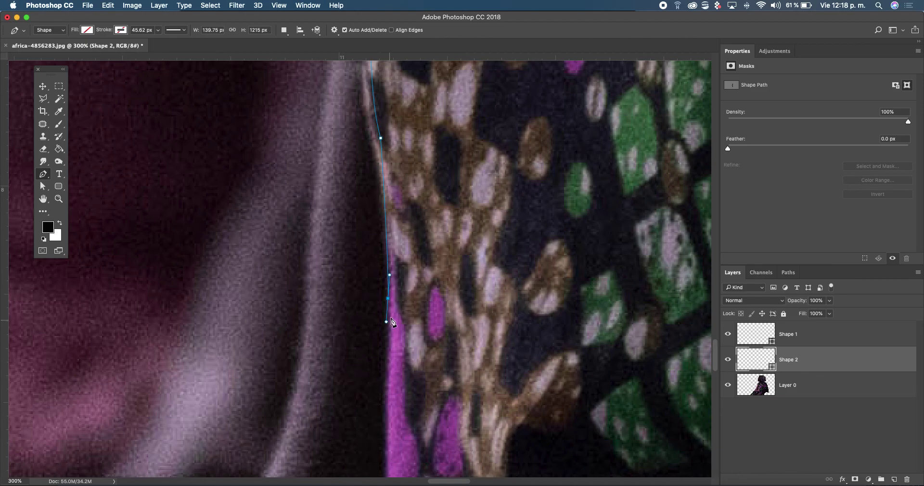
{"action": "left_click", "coordinate": [59, 199]}
Zoom out to review the whole outline and undo the last anchor.
{"action": "left_click", "coordinate": [333, 252], "text": "alt"}
{"action": "left_click", "coordinate": [333, 252], "text": "alt"}
{"action": "left_click", "coordinate": [333, 253], "text": "alt"}
{"action": "left_click", "coordinate": [333, 252], "text": "alt"}
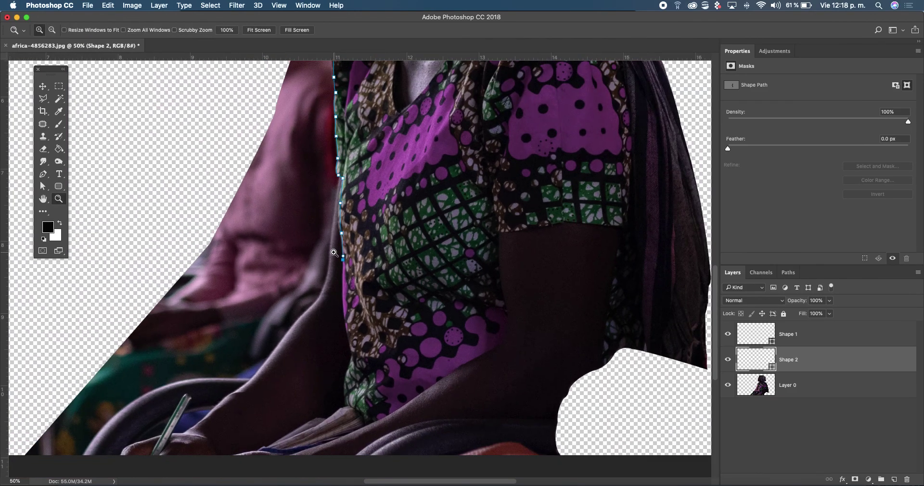
{"action": "key", "text": "ctrl+alt+z"}
{"action": "left_click_drag", "start_coordinate": [369, 208], "coordinate": [378, 320]}
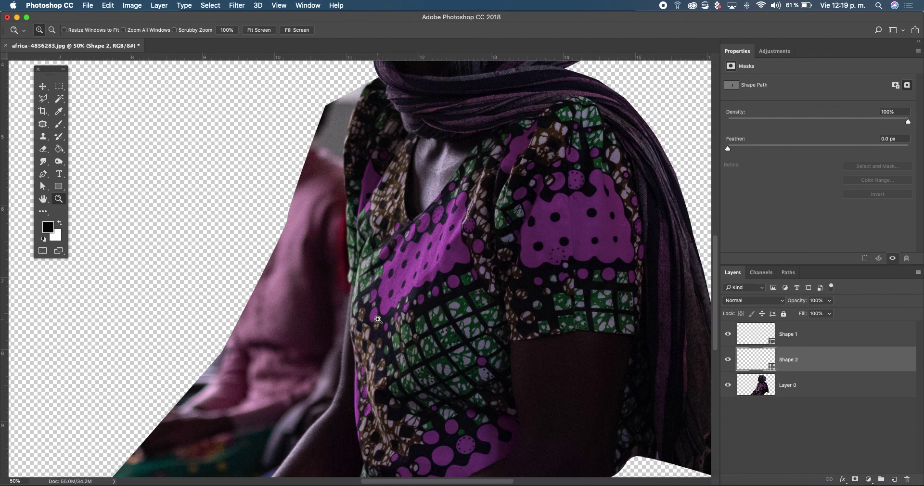
{"action": "scroll", "coordinate": [370, 313], "scroll_direction": "left", "scroll_amount": 5}
{"action": "left_click", "coordinate": [43, 174]}
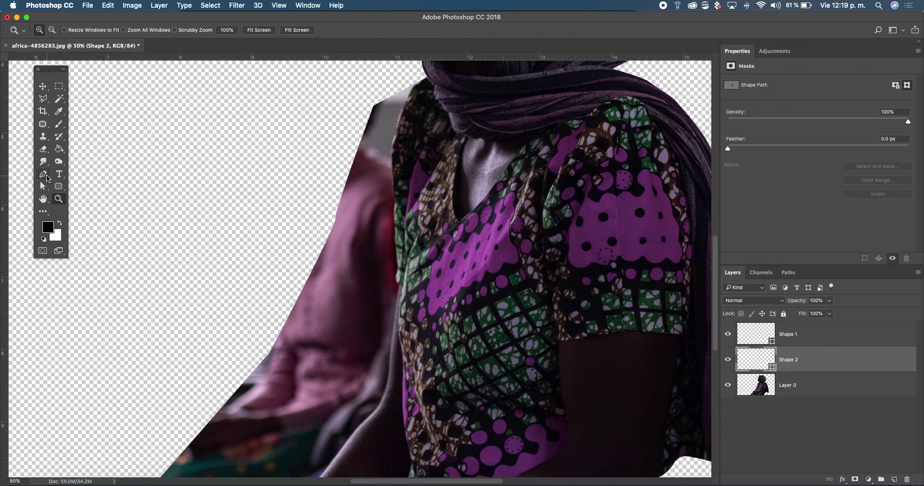
{"action": "left_click_drag", "start_coordinate": [329, 322], "coordinate": [241, 281]}
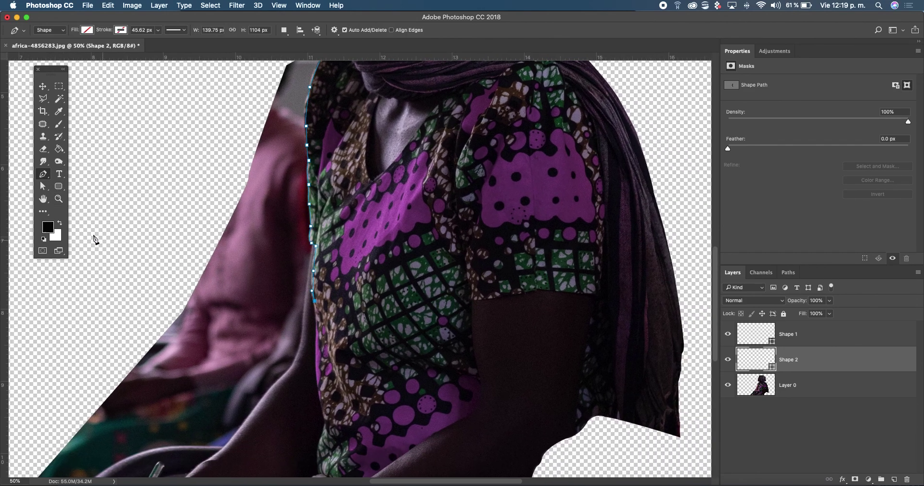
Zoom back in on the shirt edge, undo the misplaced anchors and redo them with a curved point.
{"action": "left_click", "coordinate": [65, 199]}
{"action": "left_click", "coordinate": [315, 279]}
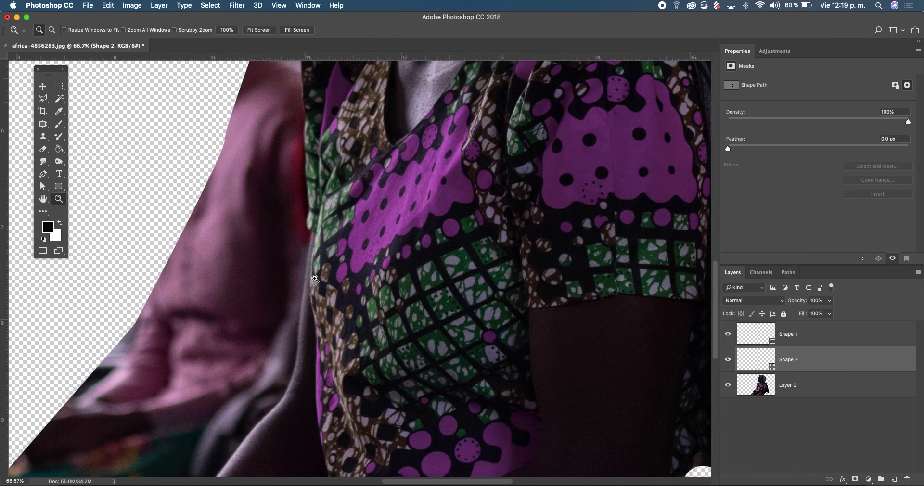
{"action": "left_click", "coordinate": [315, 279]}
{"action": "left_click", "coordinate": [315, 279]}
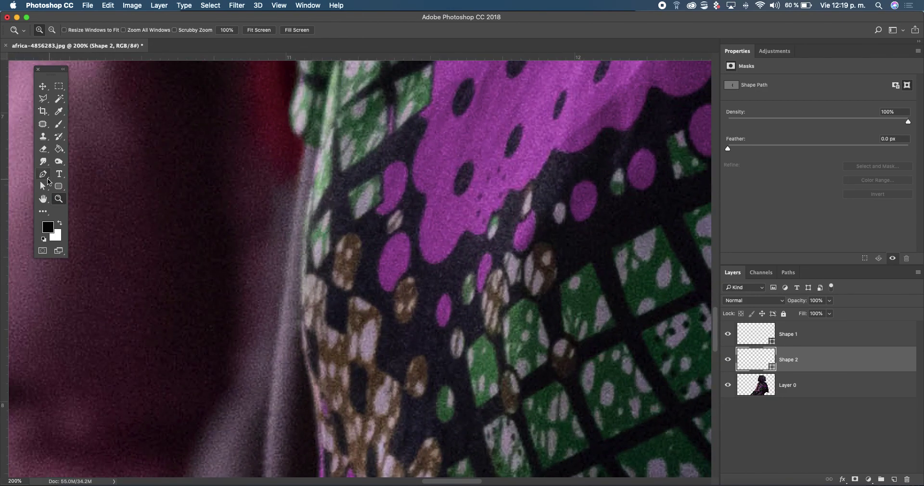
{"action": "left_click", "coordinate": [48, 178]}
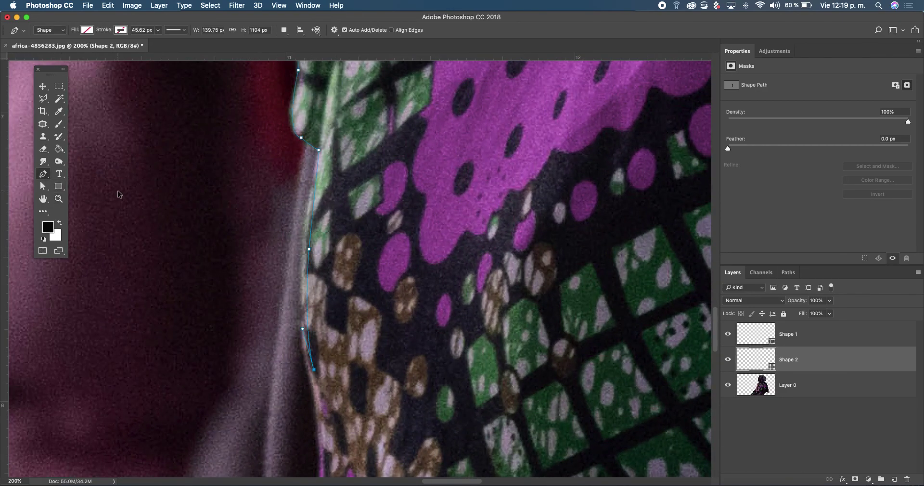
{"action": "key", "text": "ctrl+z"}
{"action": "key", "text": "ctrl+z"}
{"action": "key", "text": "ctrl+z"}
{"action": "left_click_drag", "start_coordinate": [283, 301], "coordinate": [279, 321]}
Add curved anchors down the arm edge, removing the last point's lower handle.
{"action": "left_click_drag", "start_coordinate": [319, 424], "coordinate": [342, 242]}
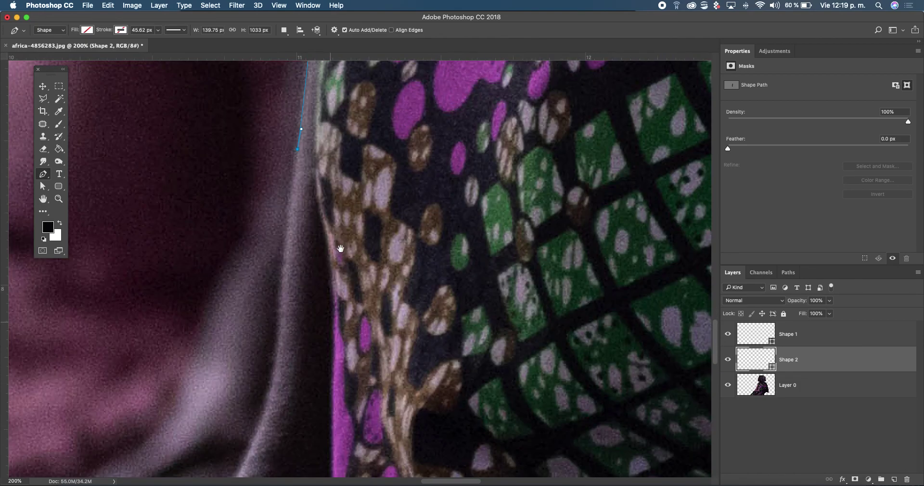
{"action": "left_click_drag", "start_coordinate": [284, 316], "coordinate": [279, 364]}
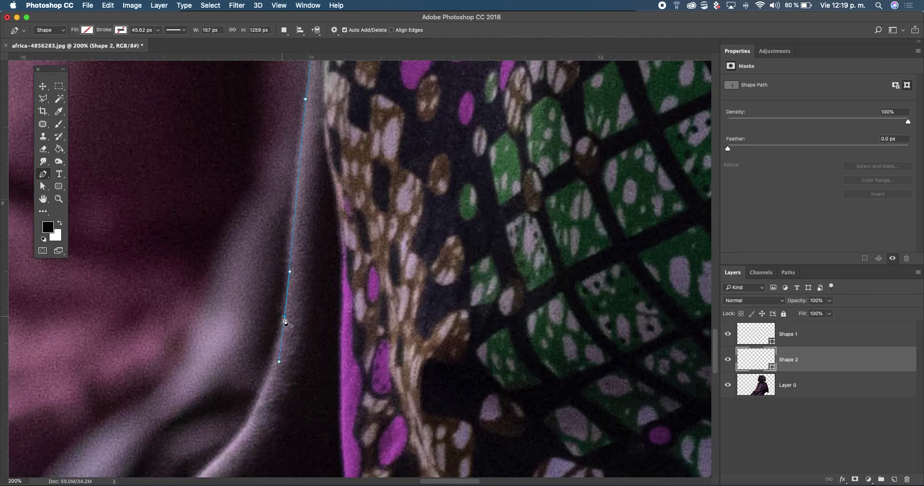
{"action": "scroll", "coordinate": [272, 382], "scroll_direction": "down", "scroll_amount": 5}
{"action": "scroll", "coordinate": [272, 382], "scroll_direction": "left", "scroll_amount": 4}
{"action": "left_click_drag", "start_coordinate": [299, 356], "coordinate": [254, 376]}
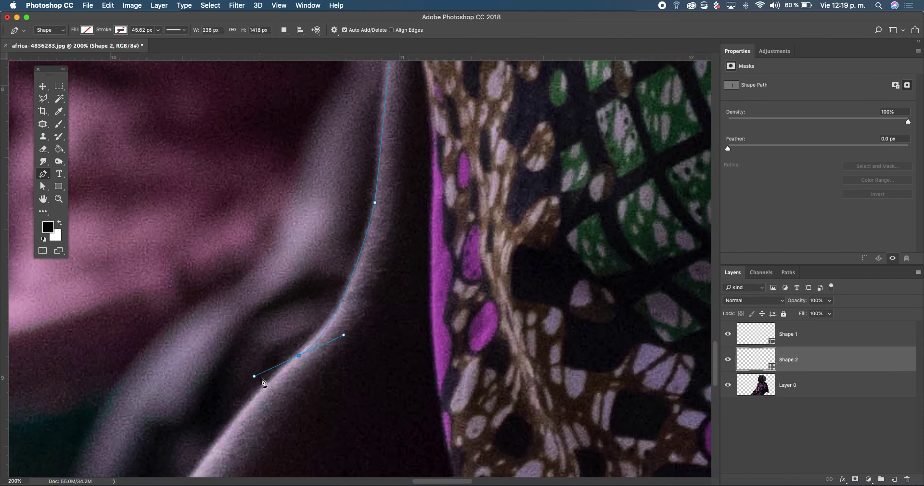
{"action": "left_click", "coordinate": [299, 356], "text": "alt"}
Continue the path along the arm and forearm past the blue fabric to near the stick.
{"action": "left_click_drag", "start_coordinate": [288, 387], "coordinate": [404, 173]}
{"action": "left_click_drag", "start_coordinate": [287, 292], "coordinate": [271, 330]}
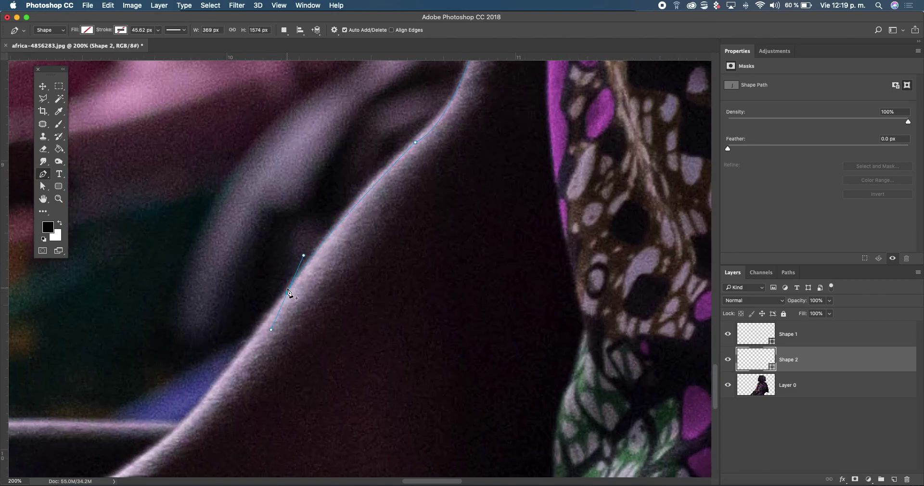
{"action": "left_click_drag", "start_coordinate": [276, 386], "coordinate": [380, 304]}
{"action": "left_click_drag", "start_coordinate": [293, 339], "coordinate": [285, 364]}
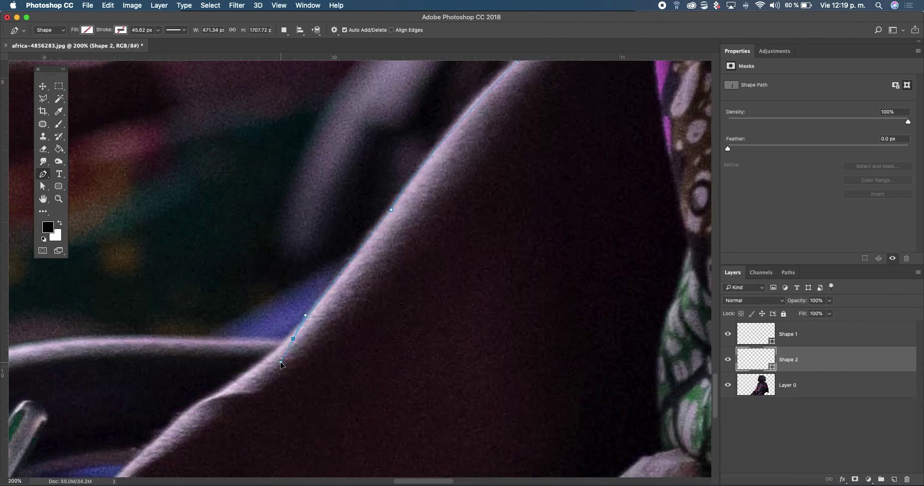
{"action": "left_click", "coordinate": [292, 339], "text": "alt"}
{"action": "left_click_drag", "start_coordinate": [204, 400], "coordinate": [174, 402]}
{"action": "scroll", "coordinate": [241, 385], "scroll_direction": "left", "scroll_amount": 10}
{"action": "scroll", "coordinate": [433, 313], "scroll_direction": "down", "scroll_amount": 6}
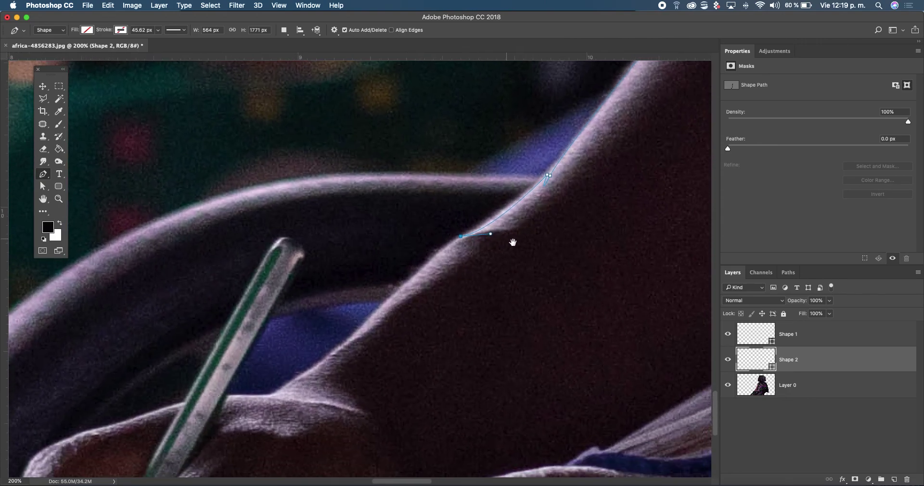
{"action": "left_click_drag", "start_coordinate": [357, 326], "coordinate": [339, 342]}
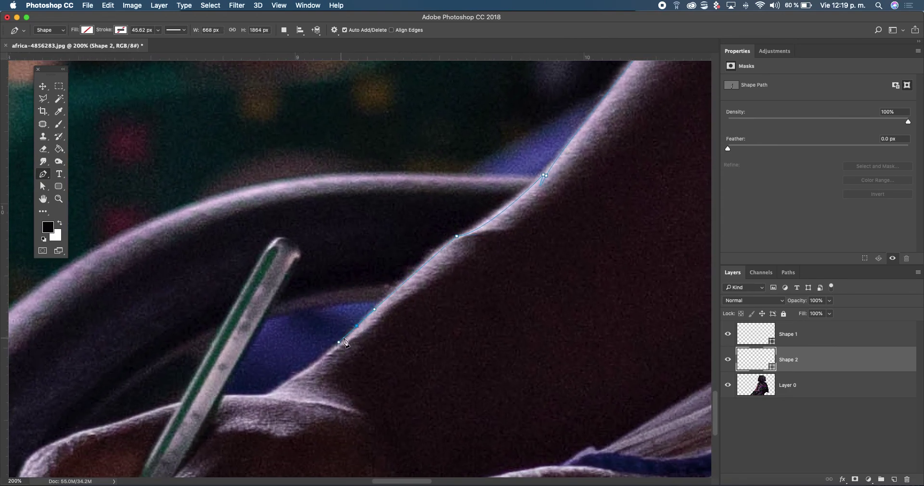
Zoom in beside the green stick and add a curved anchor on the arm above it.
{"action": "left_click", "coordinate": [58, 198]}
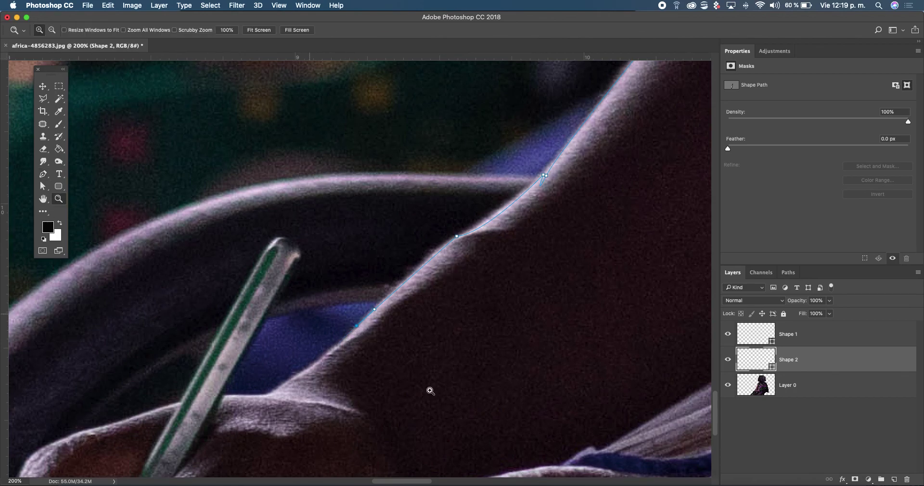
{"action": "left_click", "coordinate": [431, 391]}
{"action": "left_click_drag", "start_coordinate": [327, 343], "coordinate": [428, 288]}
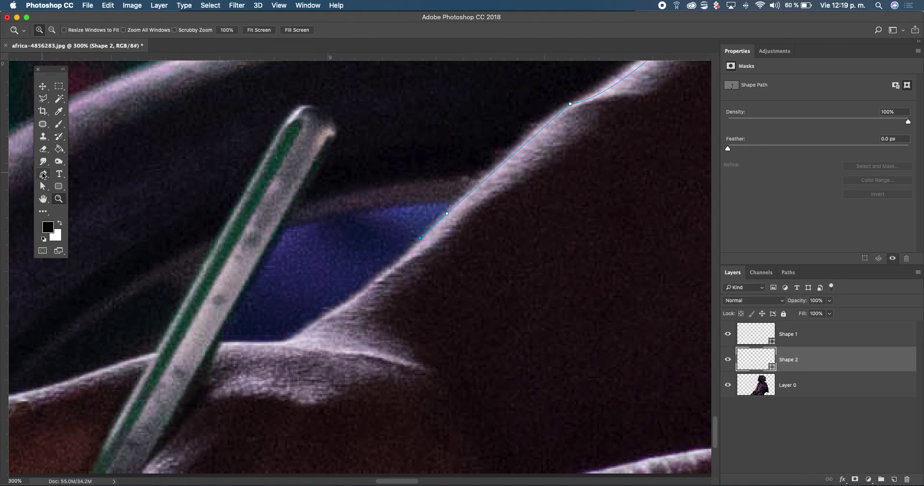
{"action": "left_click", "coordinate": [49, 175]}
{"action": "left_click_drag", "start_coordinate": [292, 341], "coordinate": [258, 343]}
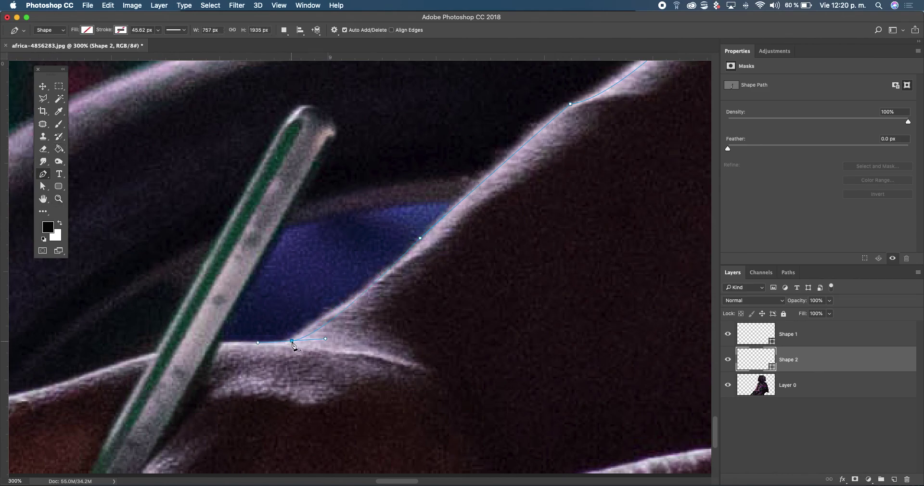
Route the path where the arm meets the stick, around its tip and down its edge.
{"action": "left_click_drag", "start_coordinate": [218, 342], "coordinate": [198, 339]}
{"action": "left_click", "coordinate": [330, 143]}
{"action": "mouse_move", "coordinate": [283, 121]}
{"action": "left_mouse_down"}
{"action": "mouse_move", "coordinate": [233, 170]}
{"action": "mouse_move", "coordinate": [227, 160]}
{"action": "left_mouse_up"}
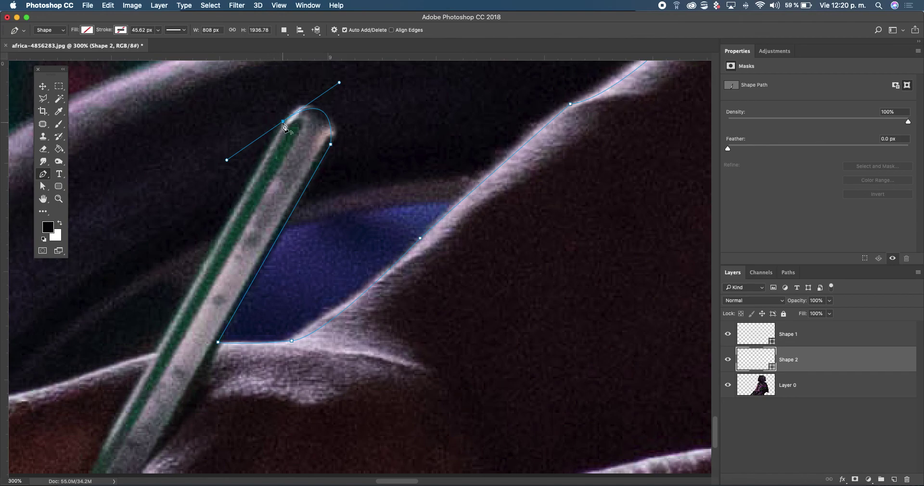
{"action": "left_click_drag", "start_coordinate": [243, 256], "coordinate": [315, 166]}
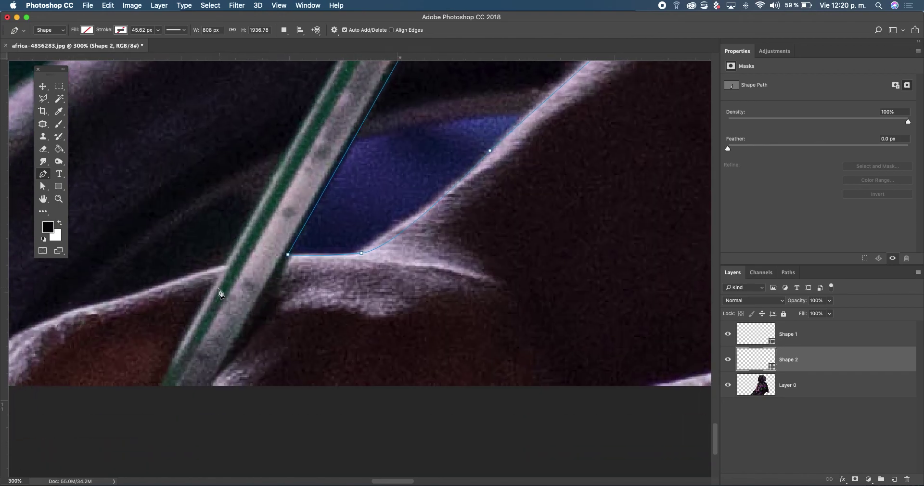
{"action": "left_click", "coordinate": [226, 265]}
Run the path left along the shoulder fold and down past the photo's bottom edge.
{"action": "left_click_drag", "start_coordinate": [217, 296], "coordinate": [395, 182]}
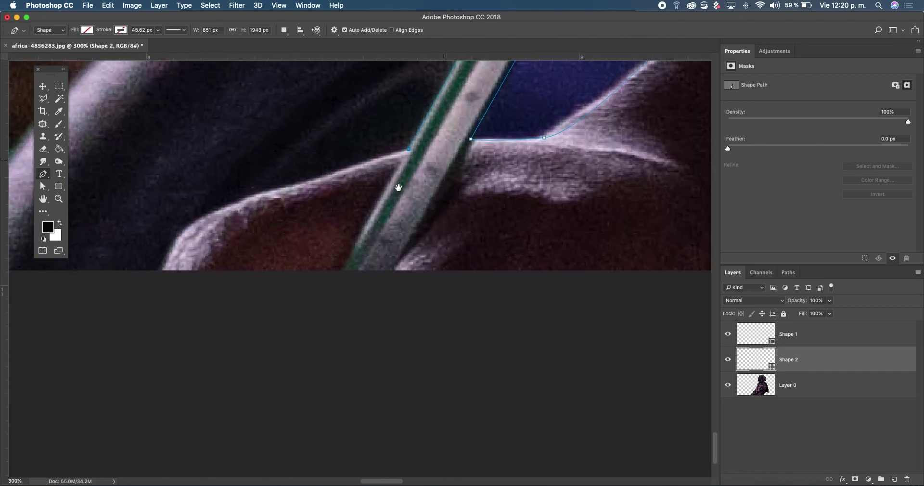
{"action": "left_click_drag", "start_coordinate": [261, 191], "coordinate": [215, 206]}
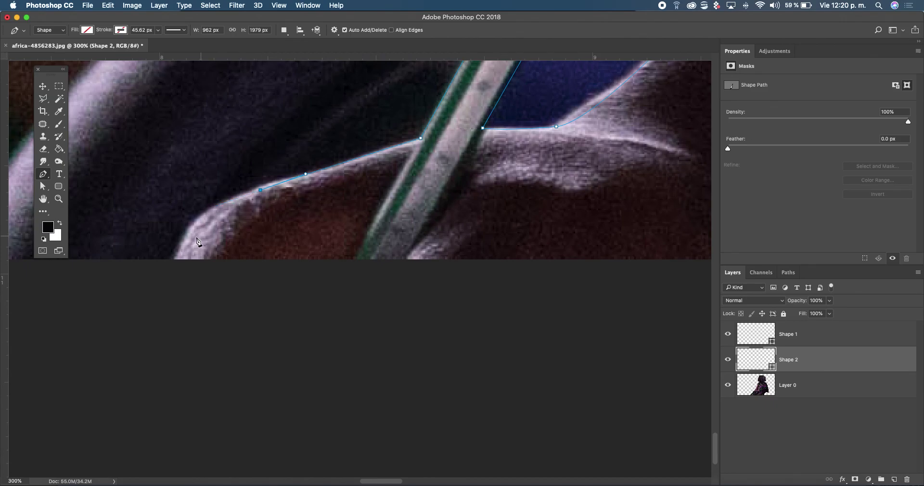
{"action": "left_click_drag", "start_coordinate": [183, 239], "coordinate": [179, 280]}
{"action": "left_click", "coordinate": [167, 295]}
Place corner anchors along the bottom and up the left side around the leftover patch.
{"action": "left_click", "coordinate": [108, 356]}
{"action": "scroll", "coordinate": [541, 406], "scroll_direction": "left", "scroll_amount": 5}
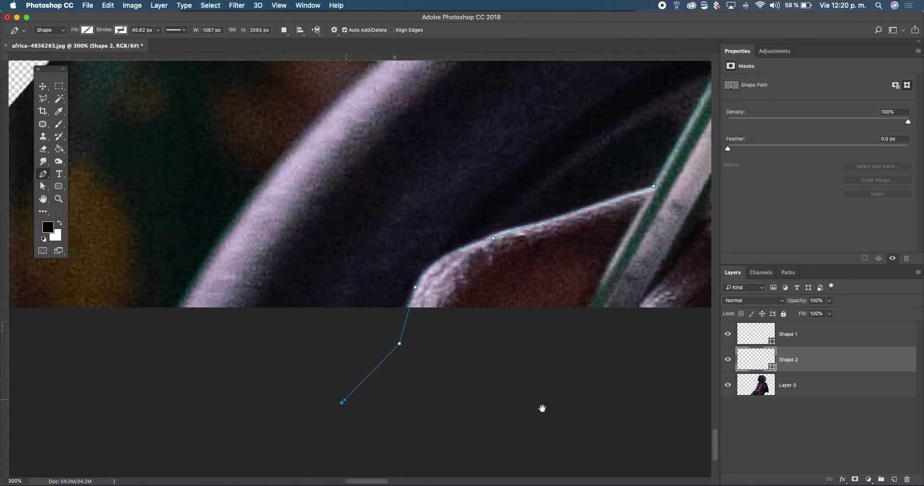
{"action": "scroll", "coordinate": [309, 432], "scroll_direction": "left", "scroll_amount": 4}
{"action": "left_click", "coordinate": [293, 423]}
{"action": "left_click", "coordinate": [45, 408]}
{"action": "left_click", "coordinate": [17, 326]}
{"action": "left_click", "coordinate": [16, 288]}
{"action": "scroll", "coordinate": [202, 171], "scroll_direction": "up", "scroll_amount": 10}
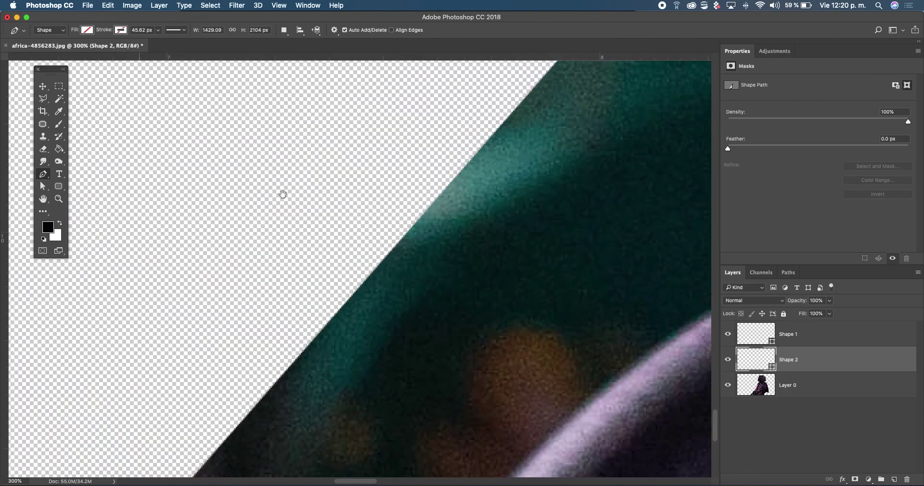
{"action": "scroll", "coordinate": [313, 196], "scroll_direction": "up", "scroll_amount": 4}
{"action": "left_click", "coordinate": [364, 195]}
Add curved anchors below the headscarf and close the Shape 2 path at its start.
{"action": "scroll", "coordinate": [411, 156], "scroll_direction": "up", "scroll_amount": 5}
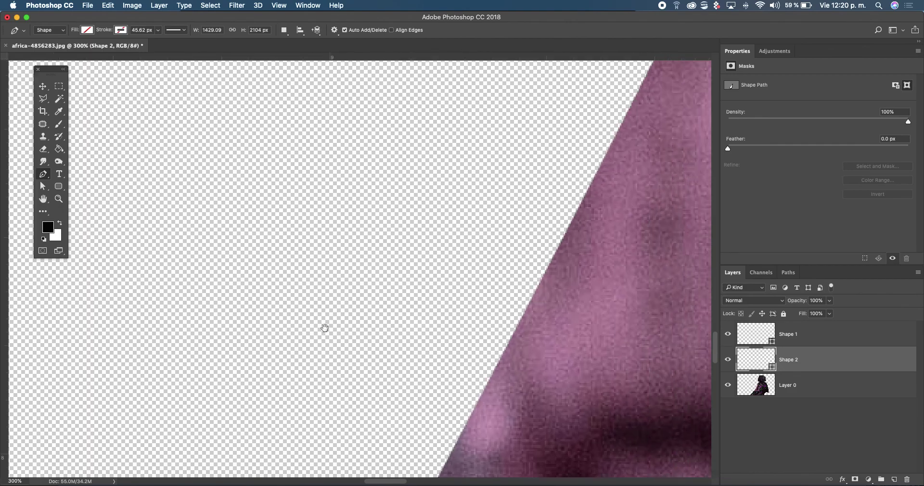
{"action": "scroll", "coordinate": [348, 255], "scroll_direction": "down", "scroll_amount": 6}
{"action": "scroll", "coordinate": [379, 221], "scroll_direction": "up", "scroll_amount": 5}
{"action": "scroll", "coordinate": [409, 231], "scroll_direction": "down", "scroll_amount": 5}
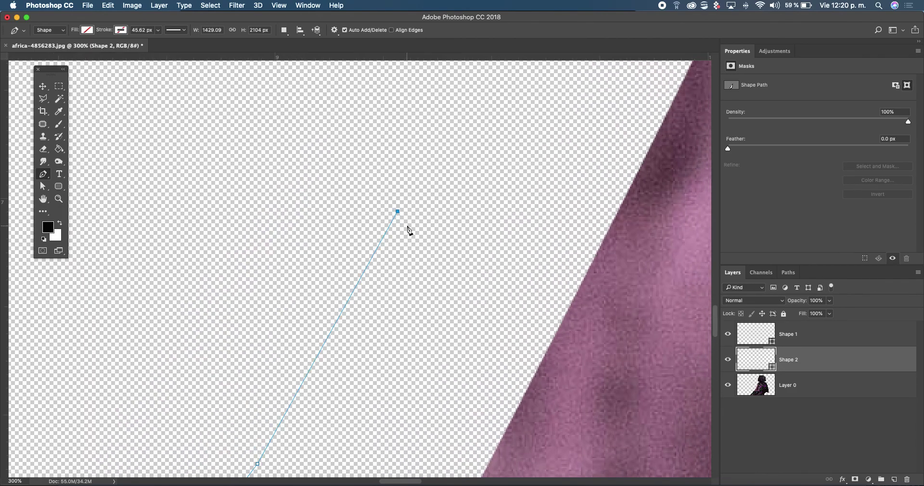
{"action": "scroll", "coordinate": [425, 367], "scroll_direction": "down", "scroll_amount": 4}
{"action": "scroll", "coordinate": [321, 469], "scroll_direction": "right", "scroll_amount": 4}
{"action": "scroll", "coordinate": [321, 470], "scroll_direction": "up", "scroll_amount": 10}
{"action": "scroll", "coordinate": [466, 454], "scroll_direction": "up", "scroll_amount": 8}
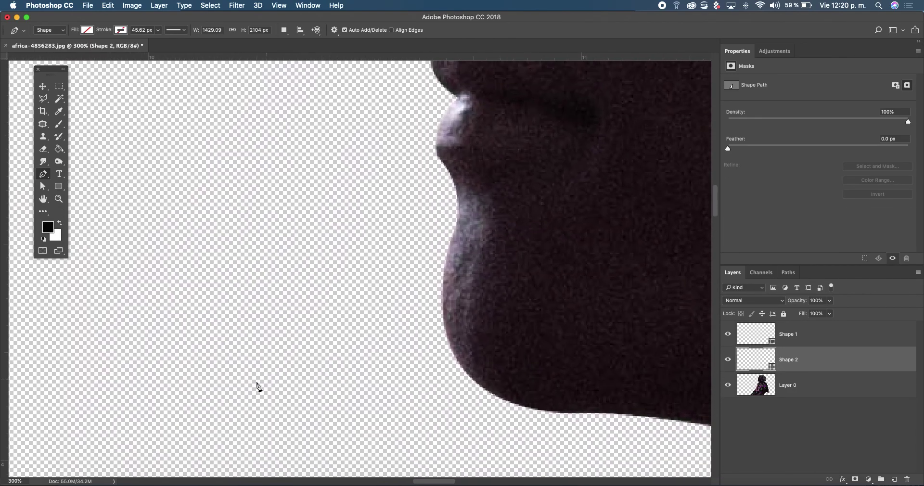
{"action": "scroll", "coordinate": [305, 382], "scroll_direction": "down", "scroll_amount": 5}
{"action": "scroll", "coordinate": [246, 175], "scroll_direction": "down", "scroll_amount": 5}
{"action": "left_click_drag", "start_coordinate": [291, 221], "coordinate": [300, 219]}
{"action": "left_click_drag", "start_coordinate": [418, 218], "coordinate": [427, 217]}
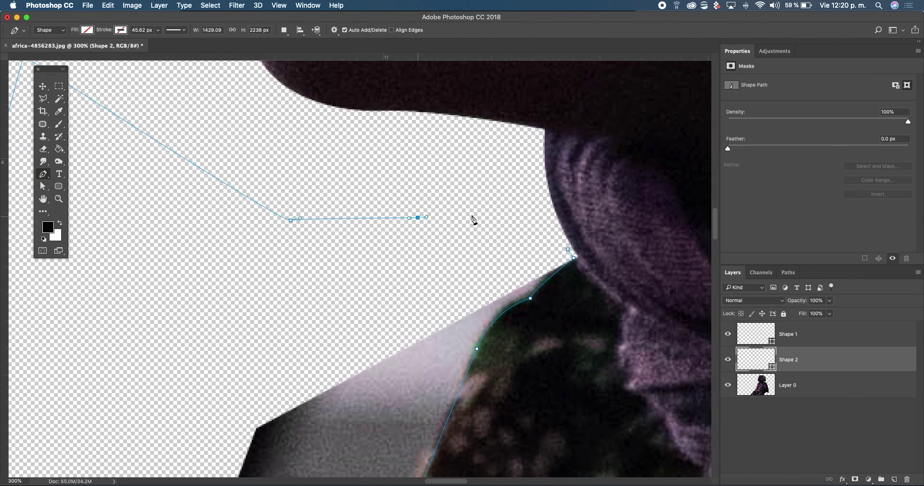
{"action": "left_click", "coordinate": [568, 249]}
Load Shape 2 as a selection and delete the enclosed pixels from Layer 0.
{"action": "left_click", "coordinate": [764, 366], "text": "super"}
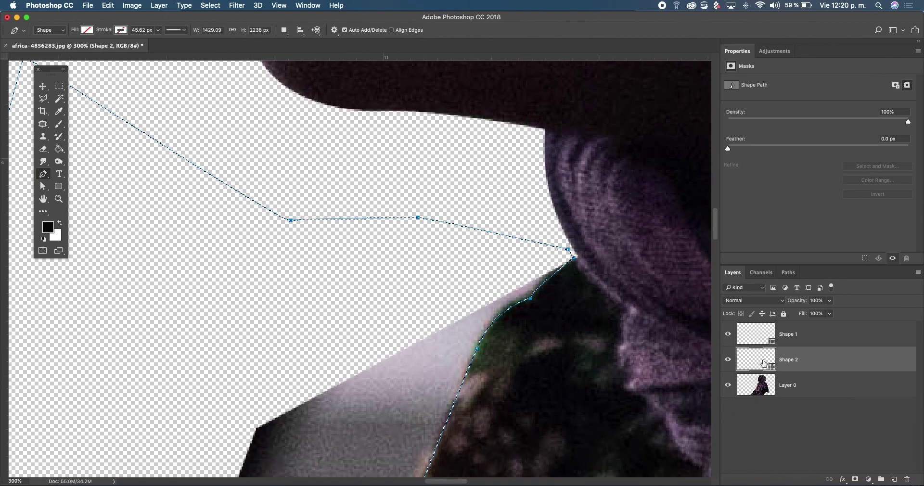
{"action": "left_click", "coordinate": [764, 384]}
{"action": "key", "text": "Delete"}
Deselect and zoom out to view the whole cut-out figure.
{"action": "key", "text": "super+d"}
{"action": "double_click", "coordinate": [59, 199]}
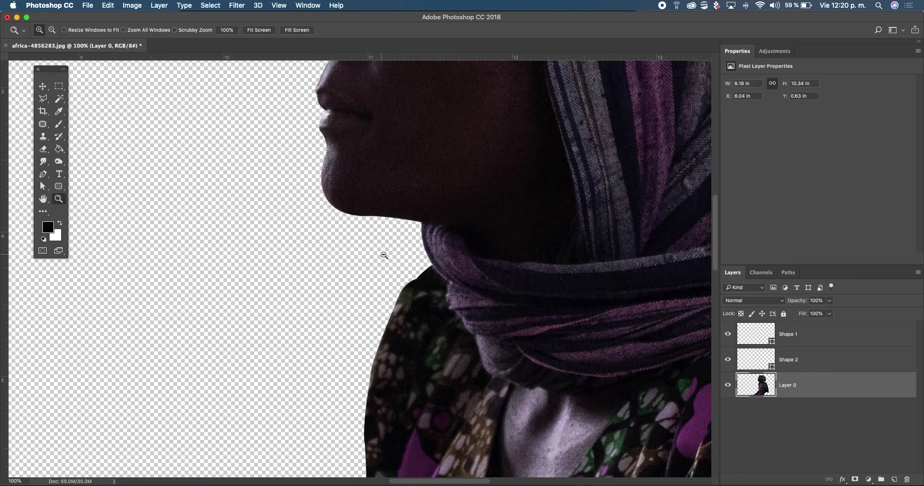
{"action": "left_click", "coordinate": [384, 255], "text": "alt"}
{"action": "left_click", "coordinate": [384, 255], "text": "alt"}
{"action": "left_click", "coordinate": [382, 255], "text": "alt"}
{"action": "left_click", "coordinate": [379, 255], "text": "alt"}
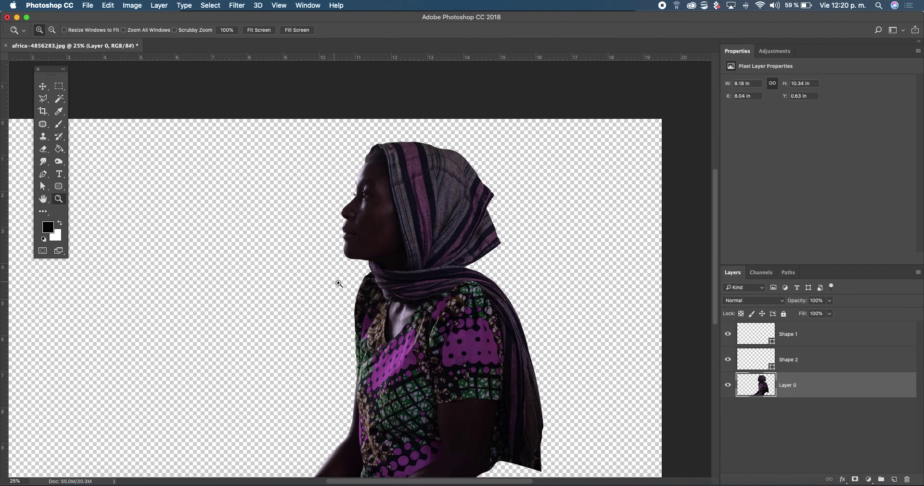
{"action": "left_click_drag", "start_coordinate": [336, 283], "coordinate": [416, 222]}
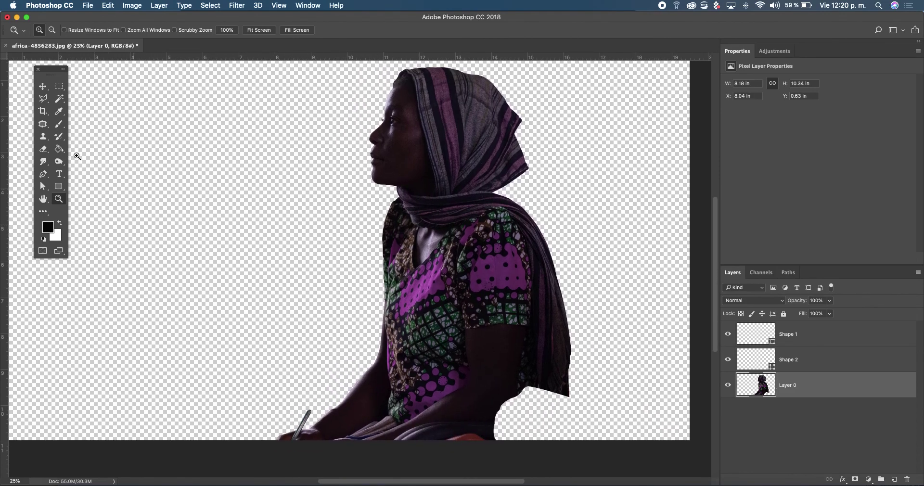
Move the woman right to X 11.69 in near the canvas edge, then zoom in on her torso.
{"action": "left_click", "coordinate": [43, 86]}
{"action": "mouse_move", "coordinate": [490, 309]}
{"action": "left_mouse_down"}
{"action": "mouse_move", "coordinate": [648, 308]}
{"action": "mouse_move", "coordinate": [621, 308]}
{"action": "left_mouse_up"}
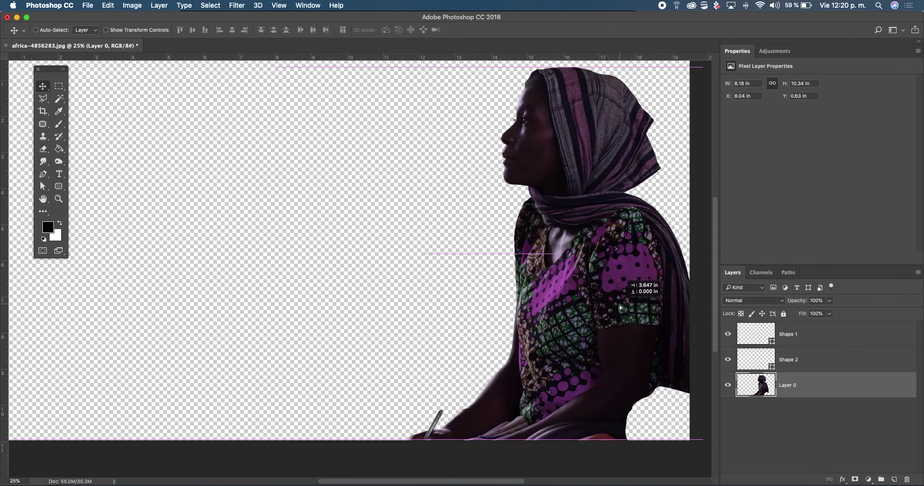
{"action": "left_click_drag", "start_coordinate": [621, 307], "coordinate": [620, 307]}
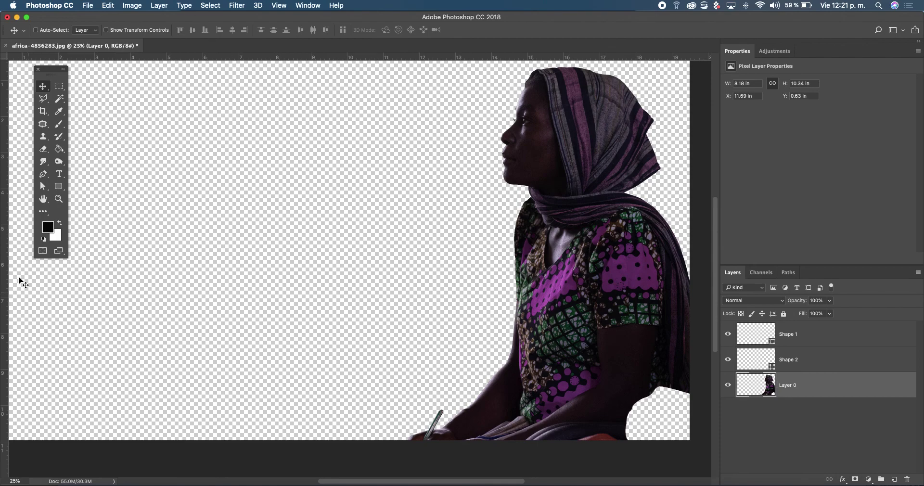
{"action": "left_click", "coordinate": [58, 198]}
{"action": "left_click", "coordinate": [442, 296]}
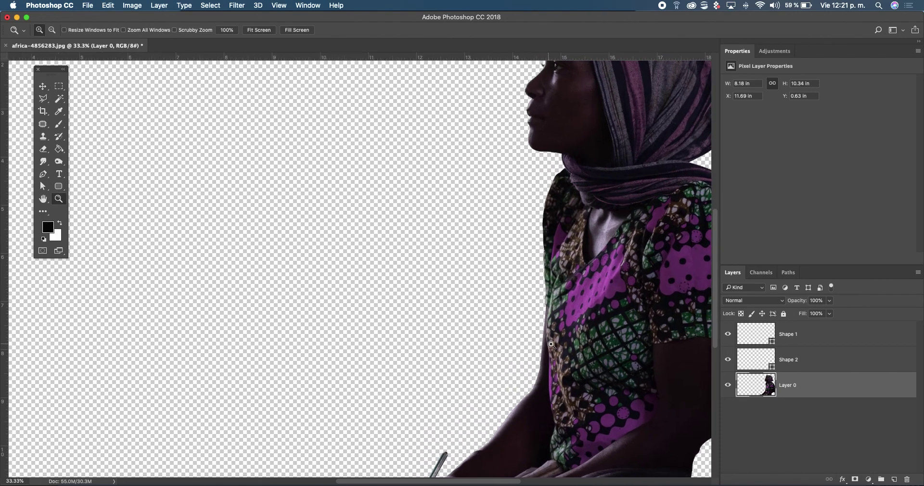
{"action": "left_click", "coordinate": [551, 345]}
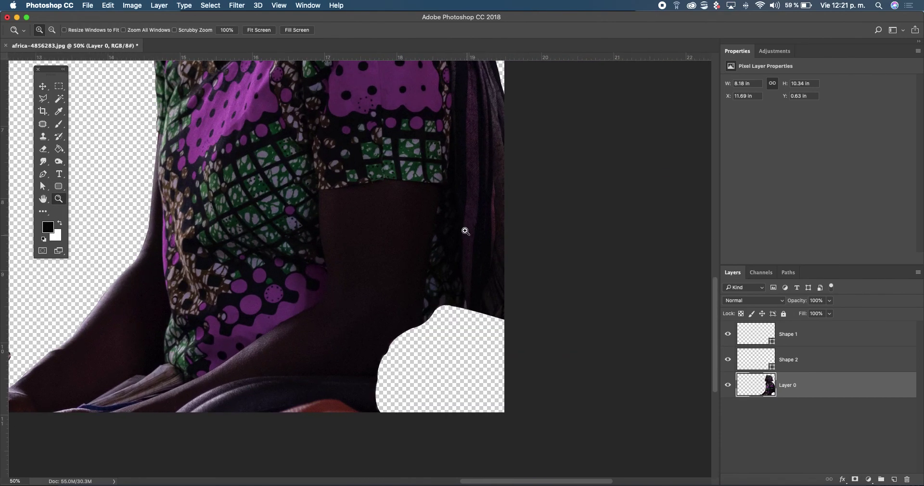
{"action": "left_click", "coordinate": [393, 347]}
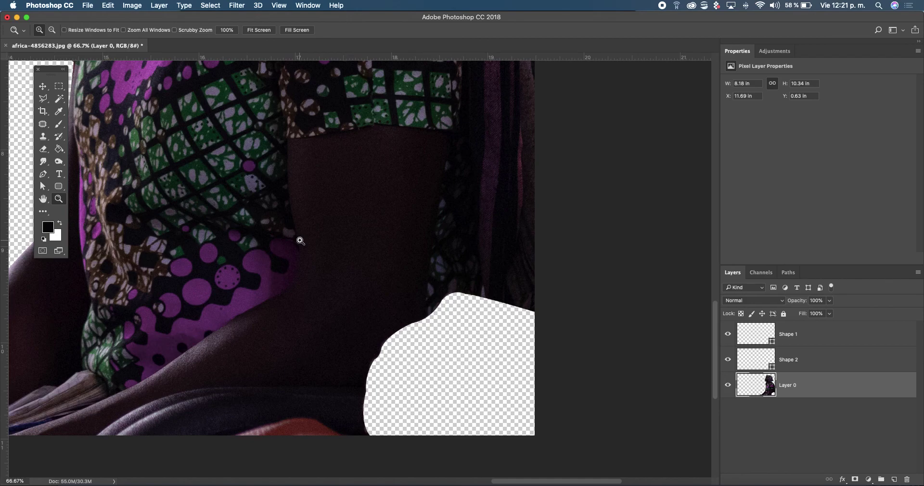
{"action": "left_click", "coordinate": [423, 304]}
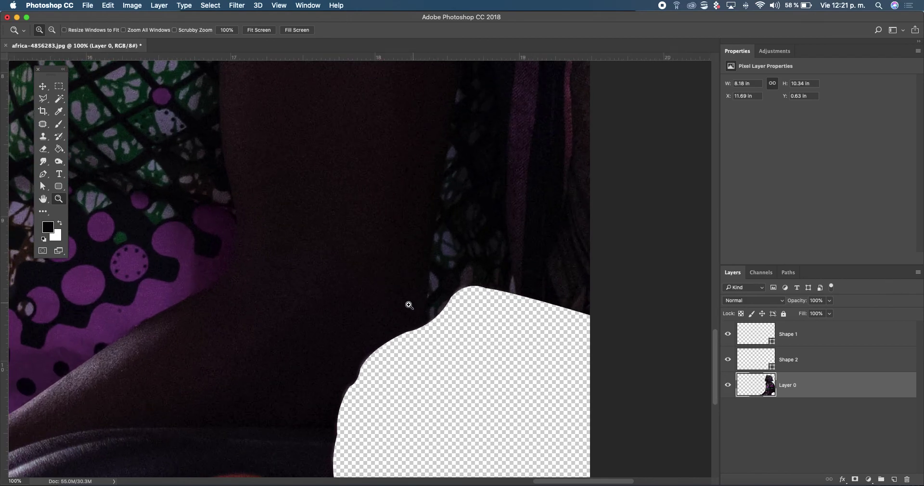
{"action": "left_click", "coordinate": [409, 305], "text": "alt"}
{"action": "mouse_move", "coordinate": [409, 285]}
{"action": "left_mouse_down"}
{"action": "mouse_move", "coordinate": [352, 293]}
{"action": "mouse_move", "coordinate": [337, 307]}
{"action": "left_mouse_up"}
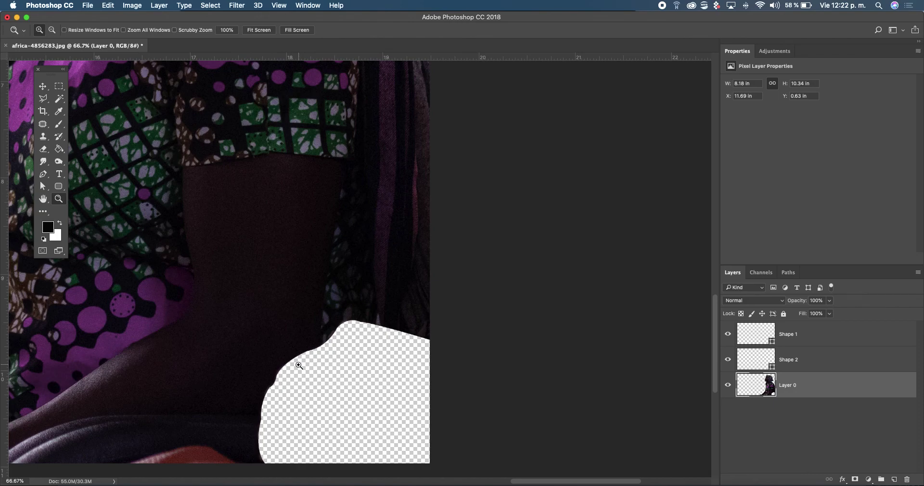
Delete the Shape 2 and Shape 1 layers and add a new empty Layer 1.
{"action": "left_click", "coordinate": [808, 365]}
{"action": "key", "text": "Delete"}
{"action": "left_click_drag", "start_coordinate": [815, 343], "coordinate": [907, 480]}
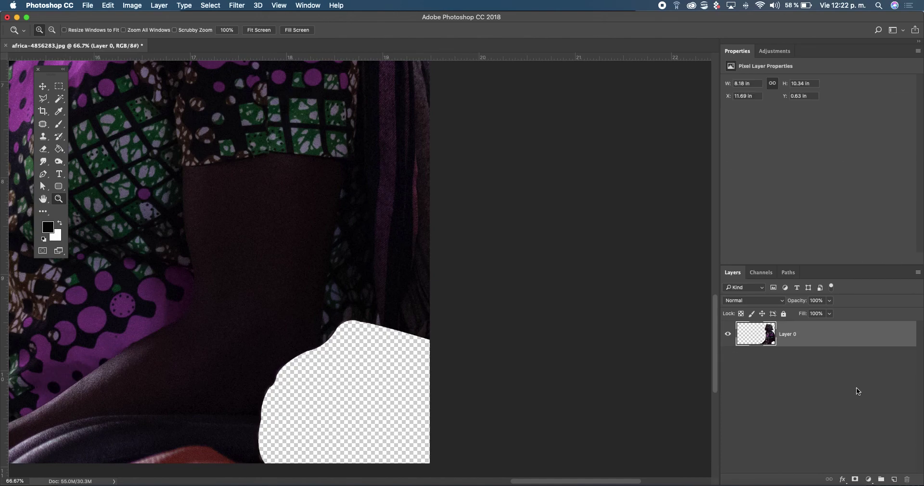
{"action": "left_click", "coordinate": [894, 479]}
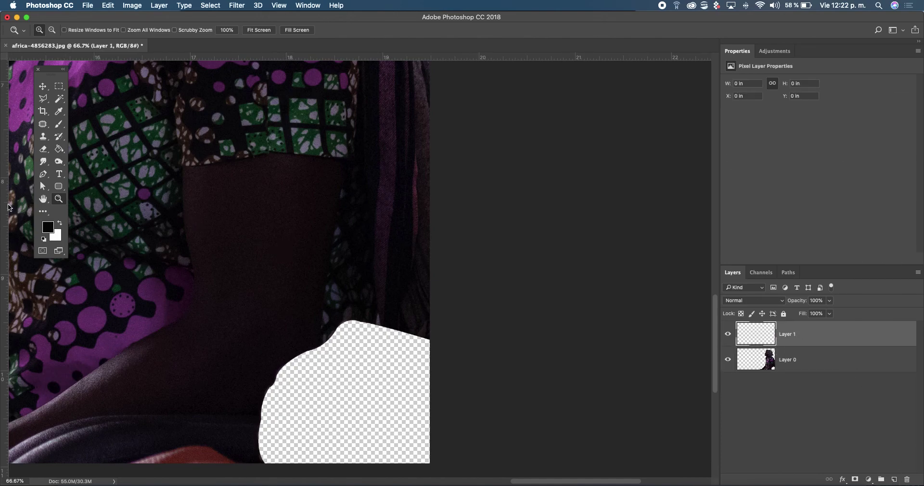
Fill Layer 1 with dark purple #5e0d5f and place it beneath Layer 0.
{"action": "left_click", "coordinate": [59, 149]}
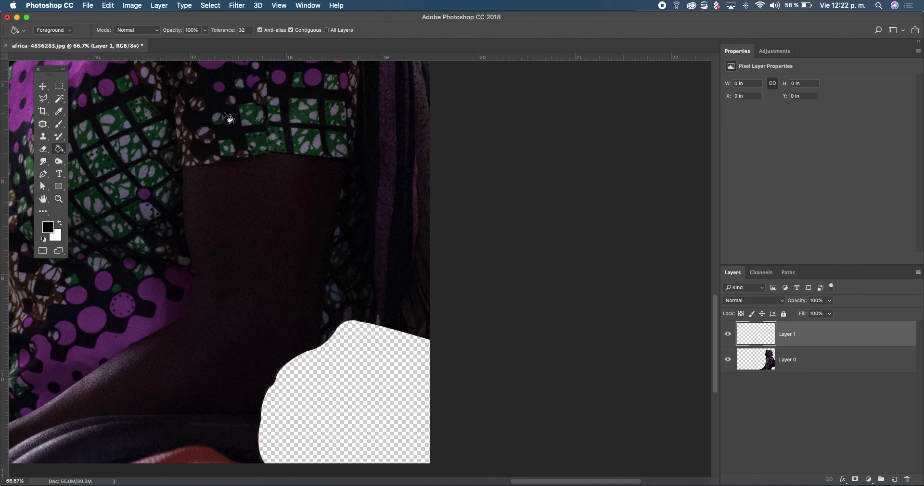
{"action": "left_click", "coordinate": [106, 87], "text": "alt"}
{"action": "left_click", "coordinate": [48, 227]}
{"action": "scroll", "coordinate": [359, 332], "scroll_direction": "down", "scroll_amount": 1}
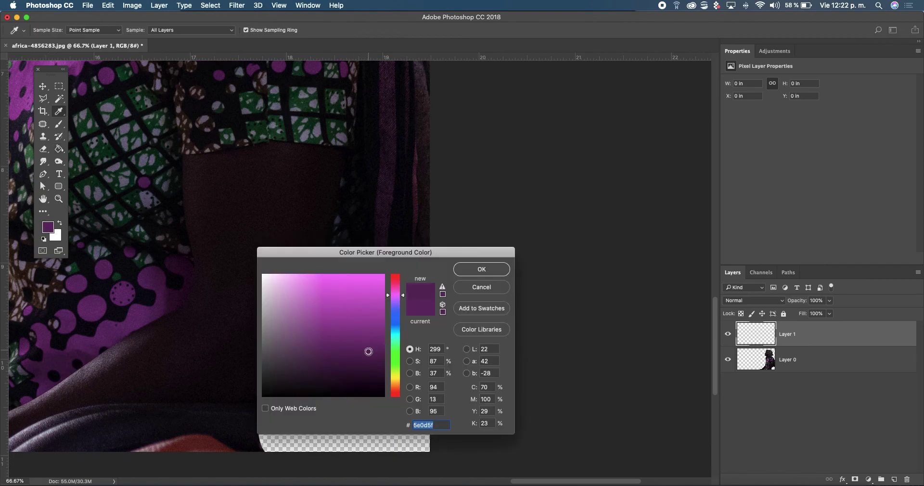
{"action": "left_click", "coordinate": [479, 271]}
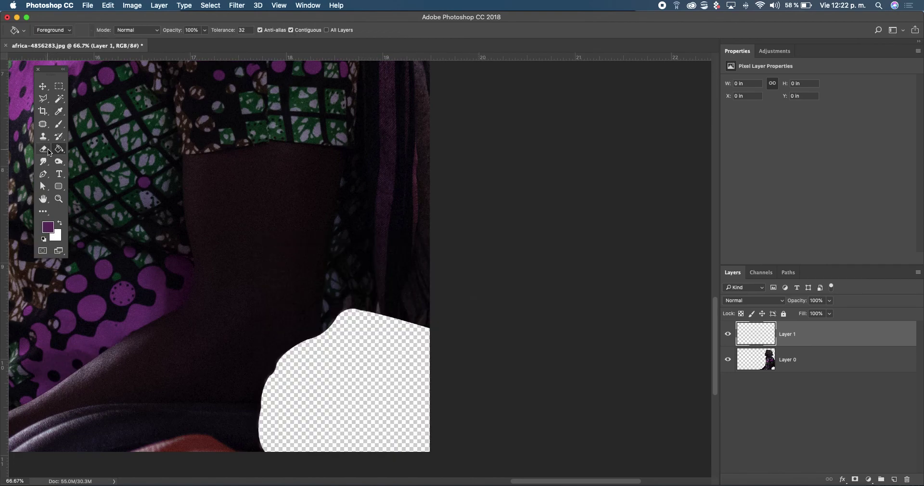
{"action": "left_click", "coordinate": [329, 382]}
{"action": "left_click_drag", "start_coordinate": [873, 340], "coordinate": [869, 360]}
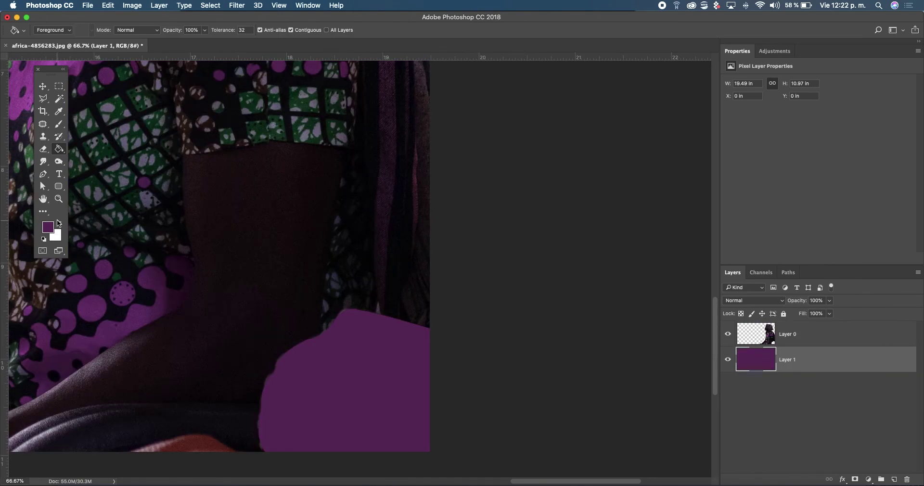
{"action": "key", "text": "z"}
{"action": "left_click", "coordinate": [140, 210]}
{"action": "left_click", "coordinate": [269, 222], "text": "alt"}
{"action": "left_click", "coordinate": [268, 222], "text": "alt"}
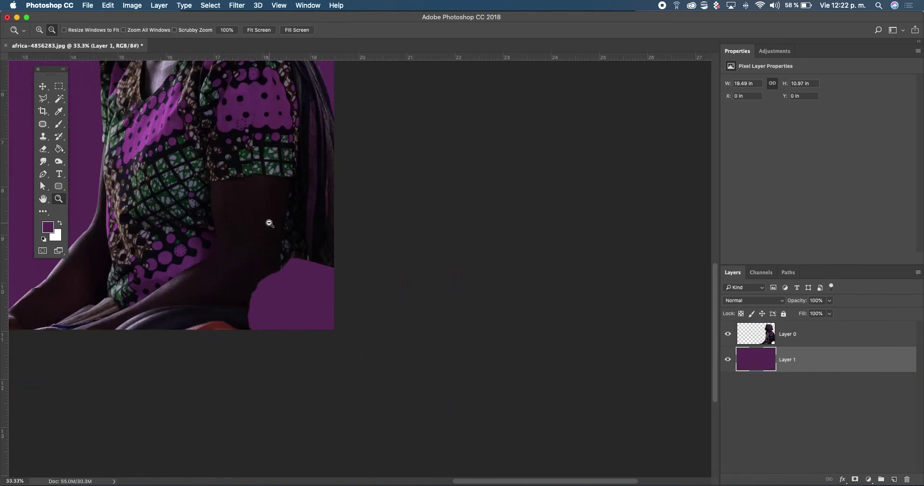
{"action": "left_click", "coordinate": [270, 224], "text": "alt"}
{"action": "left_click_drag", "start_coordinate": [252, 190], "coordinate": [323, 303]}
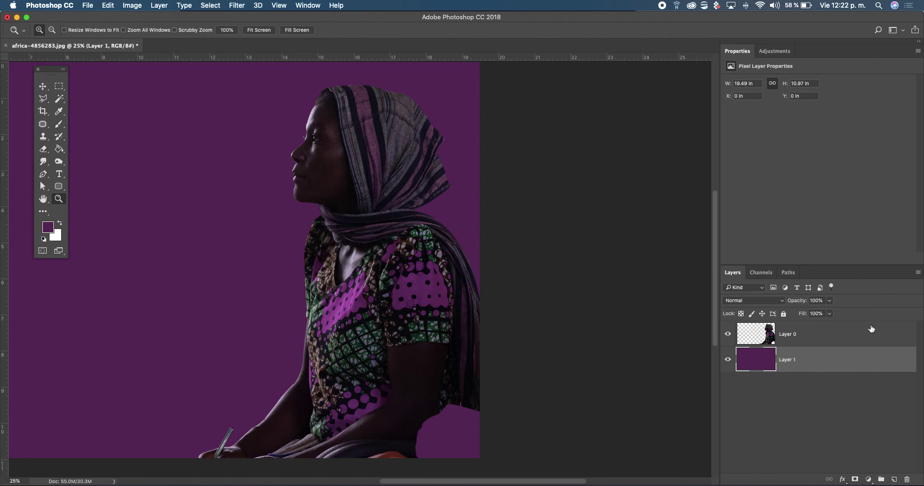
{"action": "left_click", "coordinate": [317, 276]}
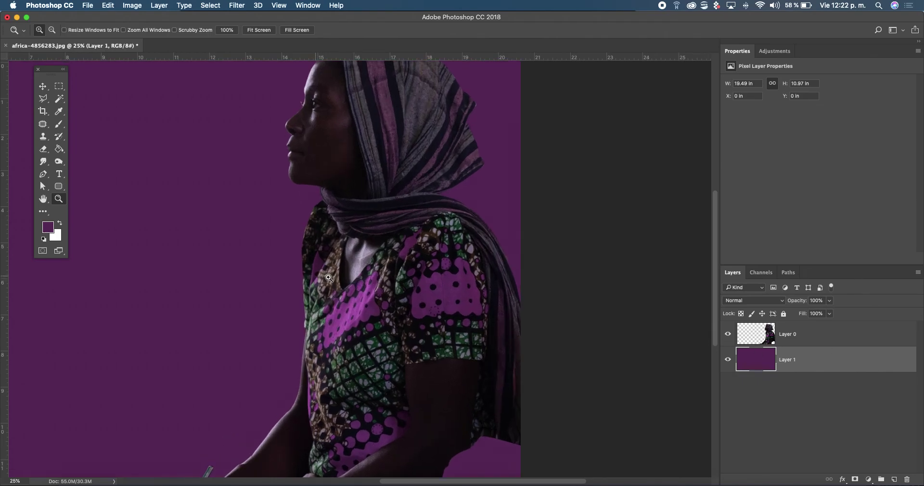
{"action": "left_click", "coordinate": [299, 236]}
{"action": "mouse_move", "coordinate": [330, 226]}
{"action": "left_mouse_down"}
{"action": "mouse_move", "coordinate": [336, 200]}
{"action": "mouse_move", "coordinate": [317, 221]}
{"action": "left_mouse_up"}
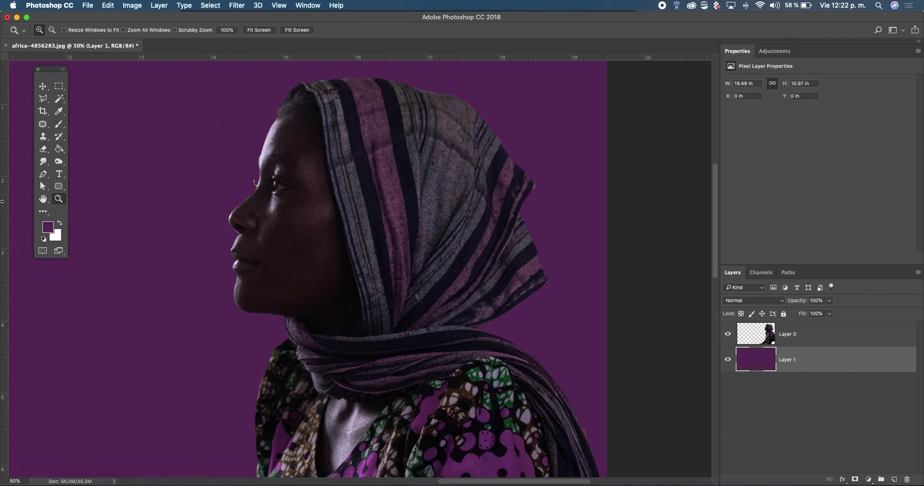
Zoom in close on the cyan halo along the headscarf's outer edge.
{"action": "double_click", "coordinate": [55, 198]}
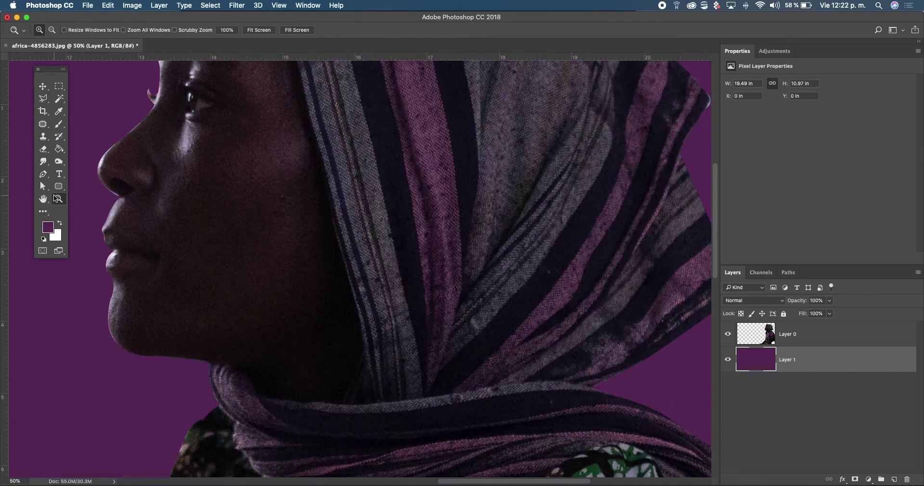
{"action": "left_click_drag", "start_coordinate": [346, 182], "coordinate": [226, 325]}
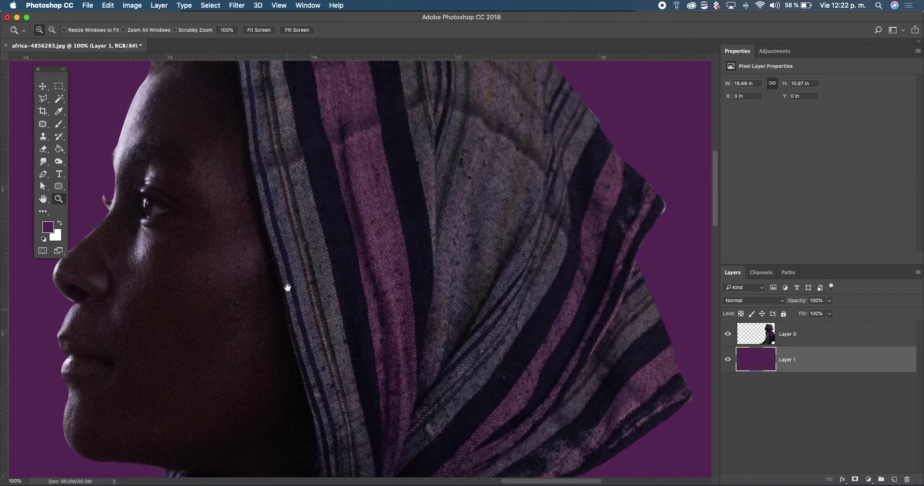
{"action": "left_click_drag", "start_coordinate": [366, 236], "coordinate": [295, 250]}
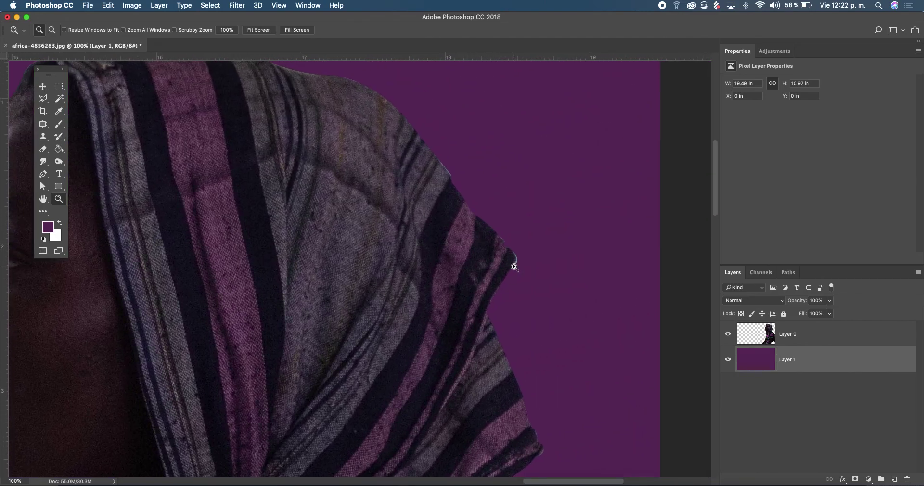
{"action": "left_click", "coordinate": [512, 263]}
{"action": "left_click", "coordinate": [514, 266]}
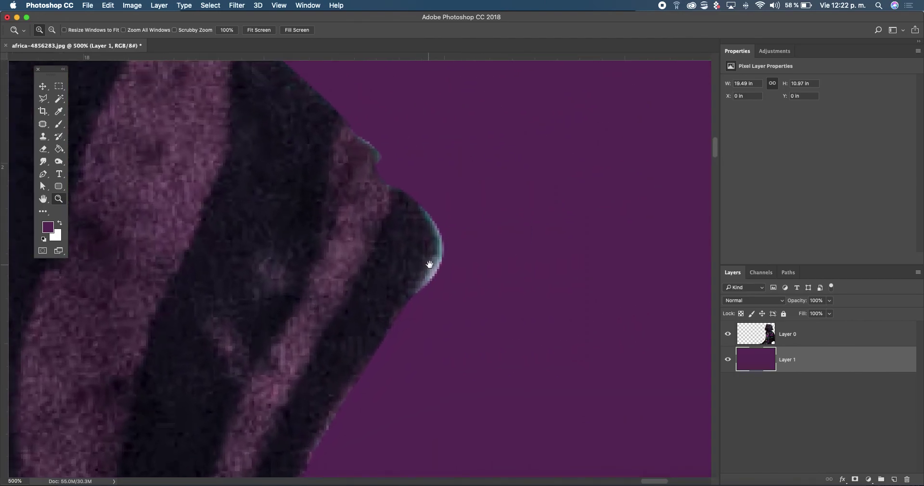
{"action": "left_click", "coordinate": [433, 264]}
{"action": "left_click", "coordinate": [427, 262]}
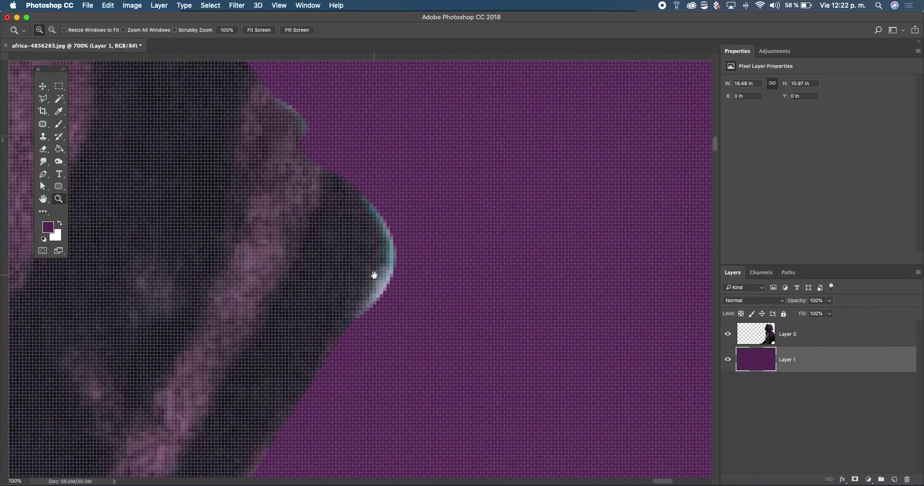
Pick the Eraser, undo a stray erase on Layer 1, and select Layer 0.
{"action": "left_click", "coordinate": [43, 149]}
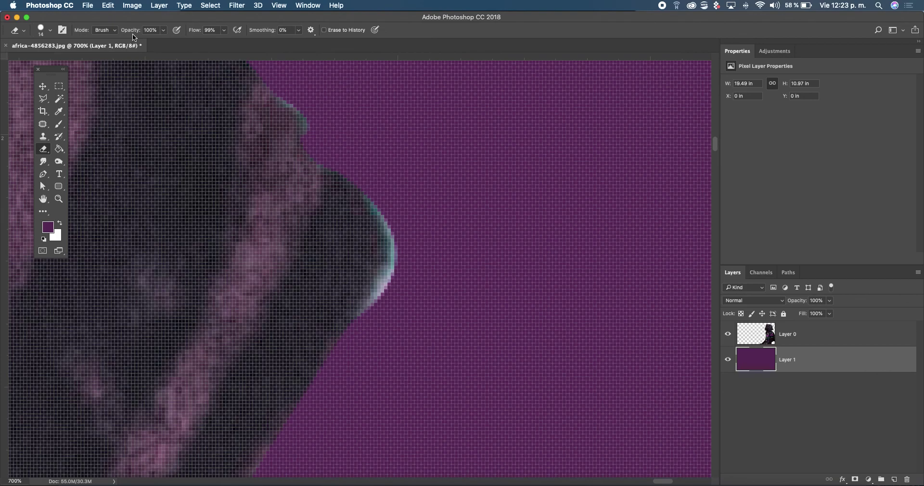
{"action": "right_click", "coordinate": [329, 104]}
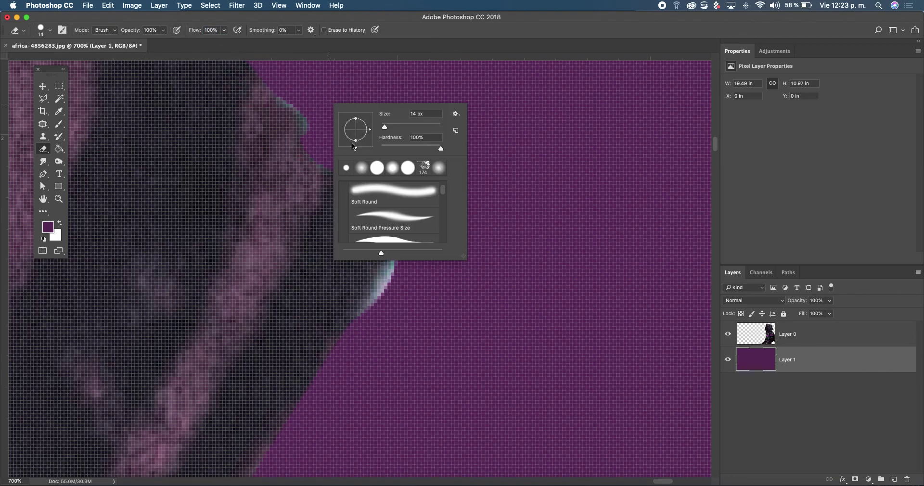
{"action": "left_click", "coordinate": [432, 33]}
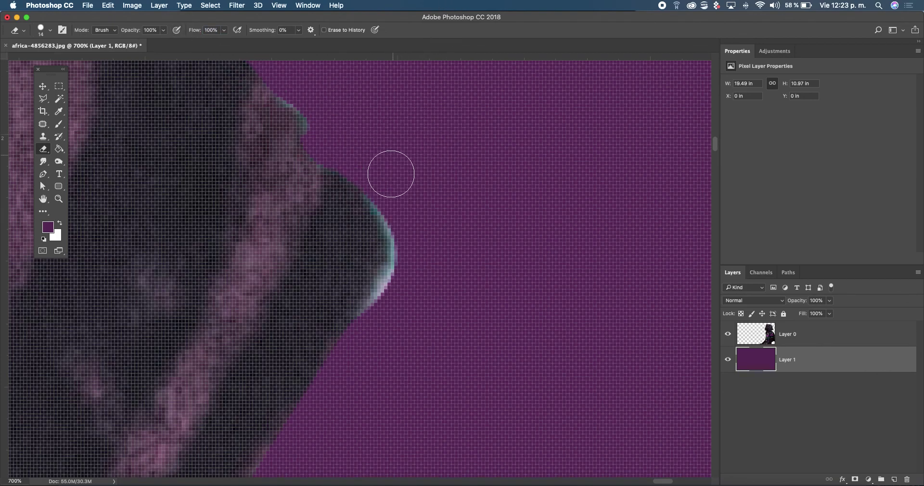
{"action": "left_click", "coordinate": [385, 183]}
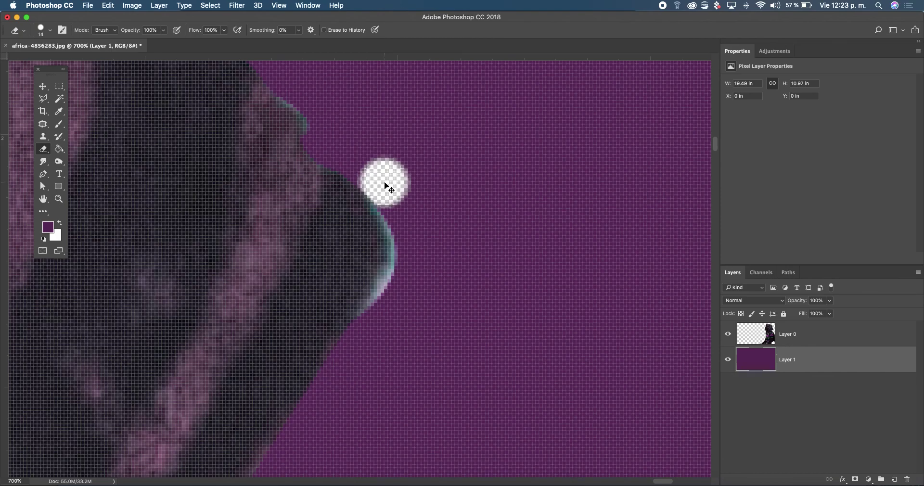
{"action": "key", "text": "ctrl+z"}
{"action": "left_click", "coordinate": [817, 339]}
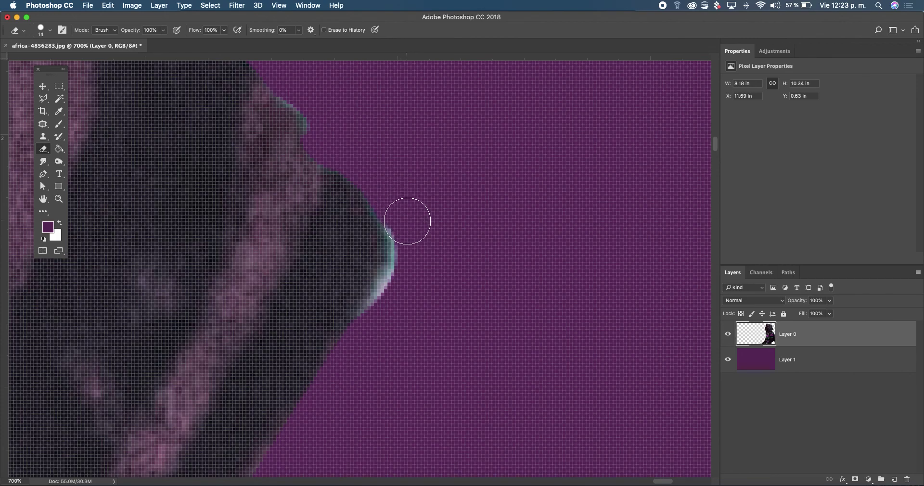
Erase the light cyan halo along the headscarf edge on Layer 0.
{"action": "mouse_move", "coordinate": [410, 235]}
{"action": "left_mouse_down"}
{"action": "mouse_move", "coordinate": [369, 378]}
{"action": "mouse_move", "coordinate": [346, 389]}
{"action": "left_mouse_up"}
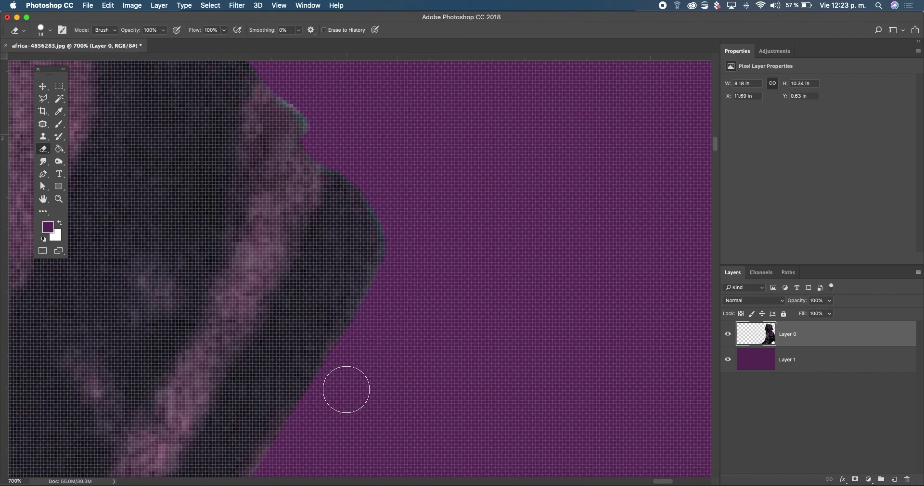
{"action": "scroll", "coordinate": [346, 389], "scroll_direction": "down", "scroll_amount": 5}
{"action": "scroll", "coordinate": [421, 190], "scroll_direction": "down", "scroll_amount": 5}
{"action": "scroll", "coordinate": [384, 312], "scroll_direction": "down", "scroll_amount": 3}
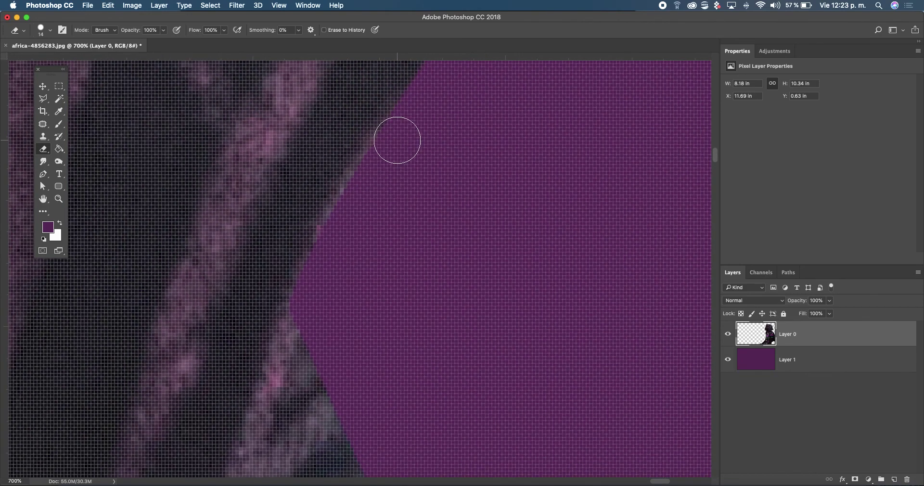
{"action": "left_click_drag", "start_coordinate": [357, 206], "coordinate": [326, 273]}
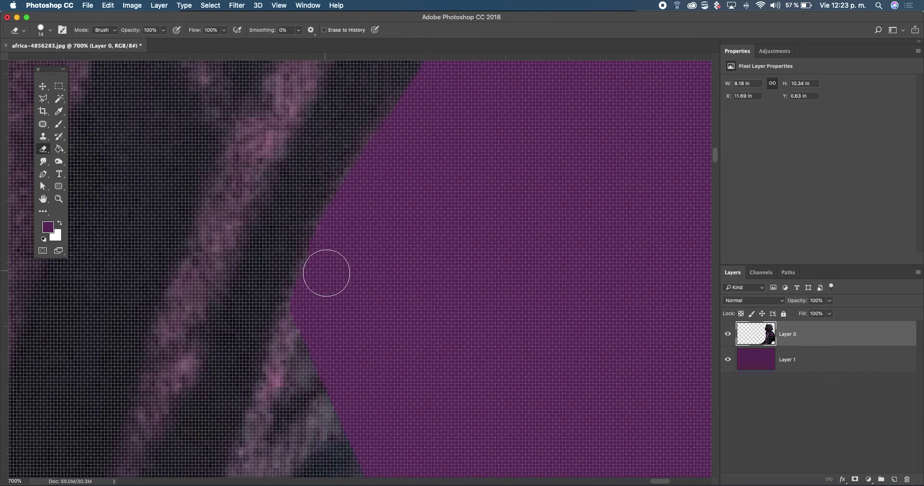
{"action": "double_click", "coordinate": [58, 199]}
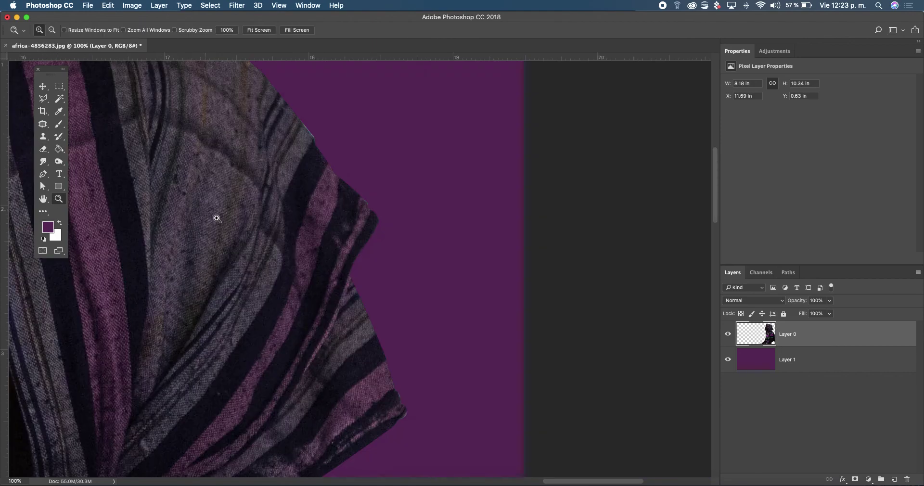
Zoom in and erase the light fringe along the shoulder fabric's edge.
{"action": "left_click_drag", "start_coordinate": [337, 289], "coordinate": [393, 216]}
{"action": "scroll", "coordinate": [393, 216], "scroll_direction": "down", "scroll_amount": 5}
{"action": "scroll", "coordinate": [434, 202], "scroll_direction": "down", "scroll_amount": 5}
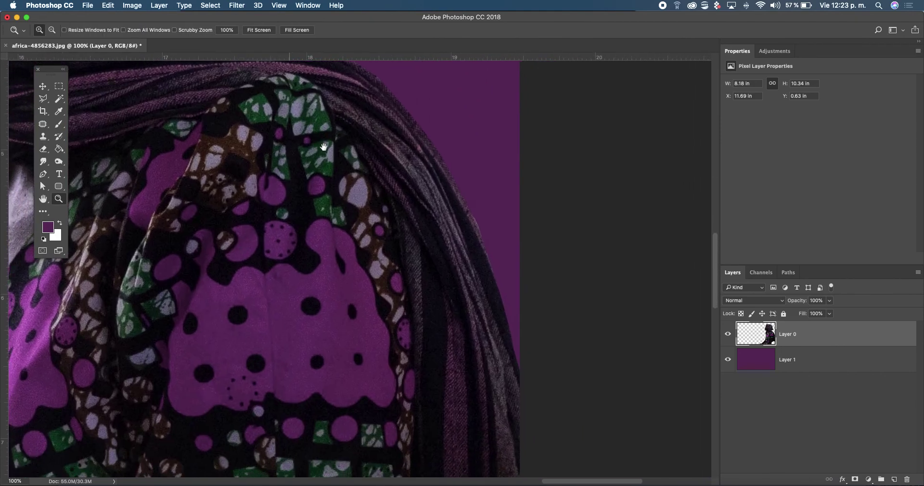
{"action": "scroll", "coordinate": [476, 190], "scroll_direction": "down", "scroll_amount": 3}
{"action": "left_click", "coordinate": [463, 196]}
{"action": "left_click", "coordinate": [463, 196]}
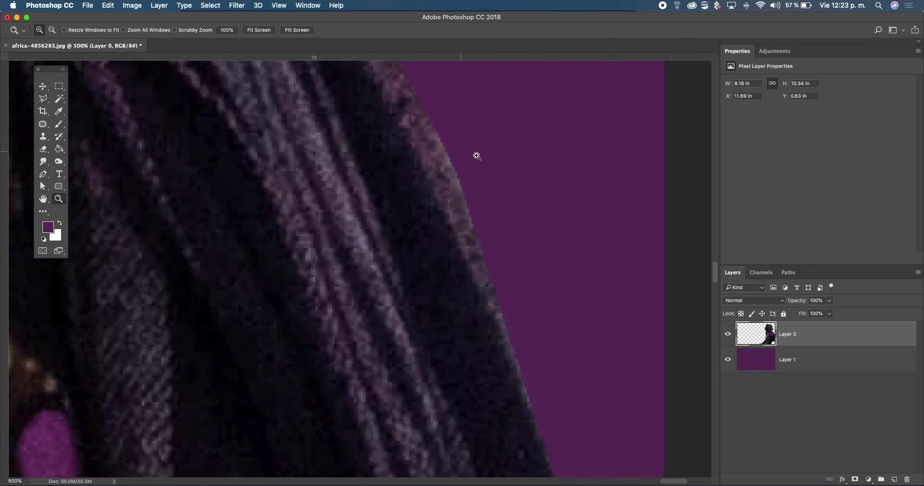
{"action": "left_click", "coordinate": [43, 149]}
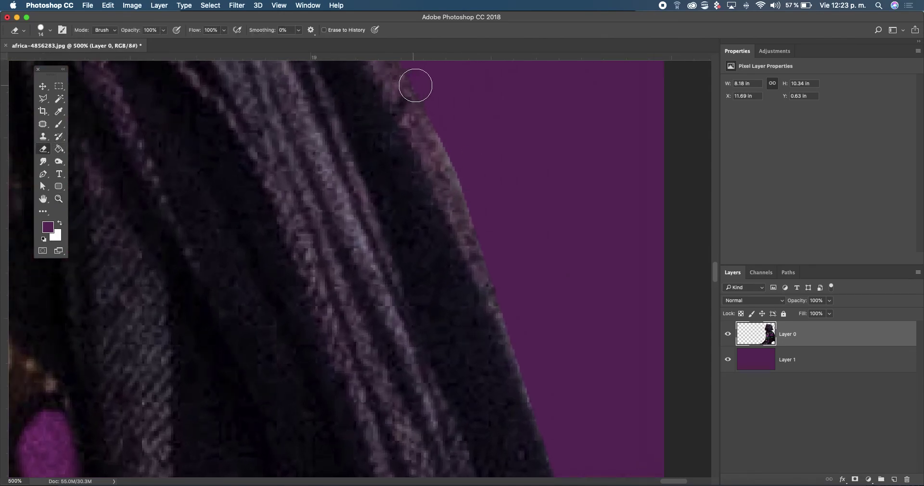
{"action": "left_click_drag", "start_coordinate": [432, 88], "coordinate": [507, 261]}
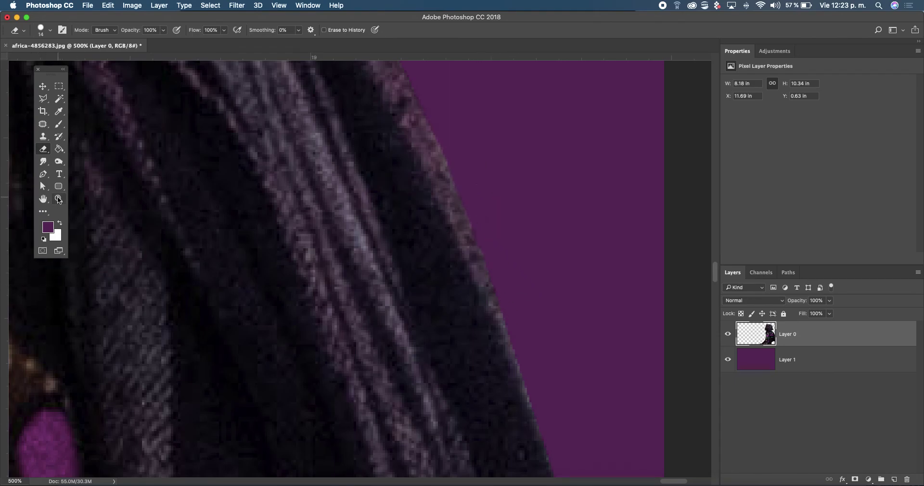
{"action": "double_click", "coordinate": [59, 198]}
Zoom to the headscarf's top edge and erase its light fringe.
{"action": "left_click_drag", "start_coordinate": [180, 309], "coordinate": [532, 260]}
{"action": "mouse_move", "coordinate": [120, 144]}
{"action": "left_mouse_down"}
{"action": "mouse_move", "coordinate": [309, 206]}
{"action": "mouse_move", "coordinate": [319, 292]}
{"action": "left_mouse_up"}
{"action": "scroll", "coordinate": [319, 293], "scroll_direction": "up", "scroll_amount": 3}
{"action": "scroll", "coordinate": [286, 208], "scroll_direction": "up", "scroll_amount": 2}
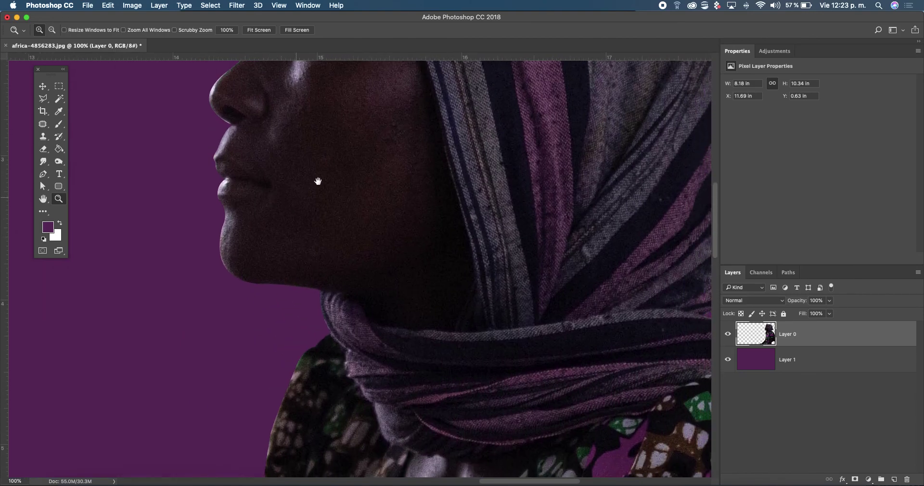
{"action": "scroll", "coordinate": [308, 189], "scroll_direction": "up", "scroll_amount": 3}
{"action": "scroll", "coordinate": [332, 192], "scroll_direction": "up", "scroll_amount": 3}
{"action": "scroll", "coordinate": [303, 226], "scroll_direction": "right", "scroll_amount": 2}
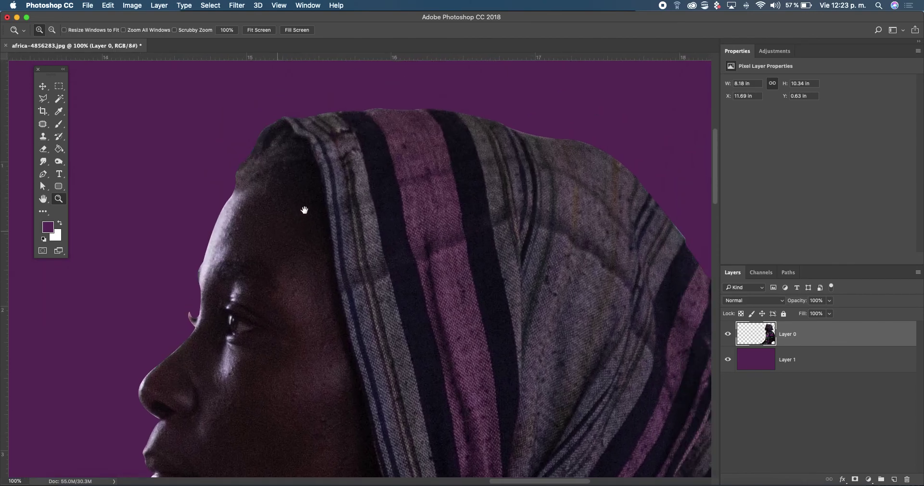
{"action": "scroll", "coordinate": [275, 254], "scroll_direction": "up", "scroll_amount": 3}
{"action": "left_click", "coordinate": [499, 129]}
{"action": "left_click", "coordinate": [525, 152]}
{"action": "scroll", "coordinate": [385, 217], "scroll_direction": "up", "scroll_amount": 3}
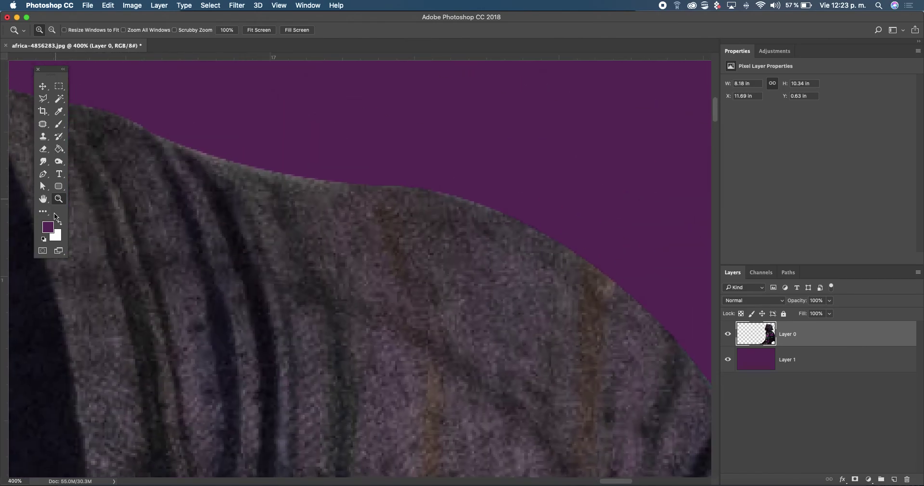
{"action": "left_click", "coordinate": [43, 150]}
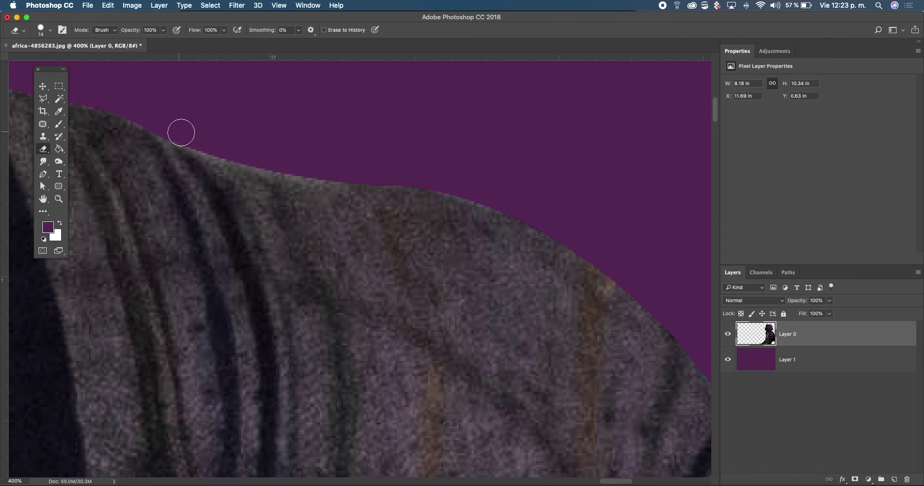
{"action": "mouse_move", "coordinate": [246, 154]}
{"action": "left_mouse_down"}
{"action": "mouse_move", "coordinate": [423, 176]}
{"action": "mouse_move", "coordinate": [540, 210]}
{"action": "mouse_move", "coordinate": [562, 235]}
{"action": "mouse_move", "coordinate": [352, 142]}
{"action": "mouse_move", "coordinate": [533, 313]}
{"action": "mouse_move", "coordinate": [407, 244]}
{"action": "mouse_move", "coordinate": [458, 292]}
{"action": "mouse_move", "coordinate": [469, 312]}
{"action": "mouse_move", "coordinate": [450, 289]}
{"action": "mouse_move", "coordinate": [471, 321]}
{"action": "left_mouse_up"}
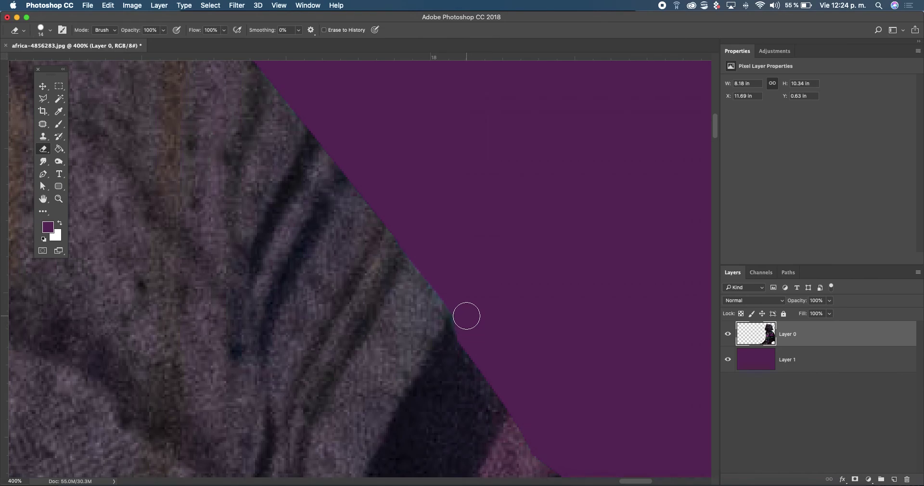
{"action": "scroll", "coordinate": [671, 244], "scroll_direction": "left", "scroll_amount": 10}
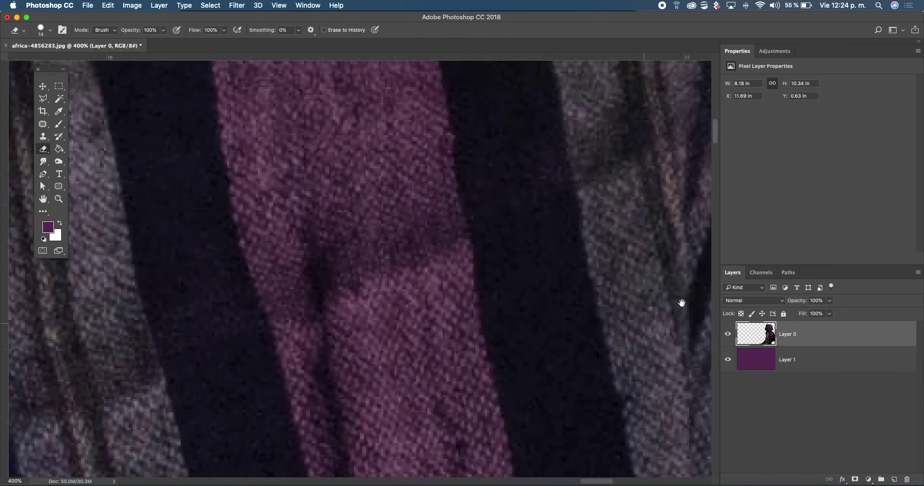
{"action": "scroll", "coordinate": [614, 243], "scroll_direction": "left", "scroll_amount": 10}
{"action": "scroll", "coordinate": [631, 232], "scroll_direction": "left", "scroll_amount": 5}
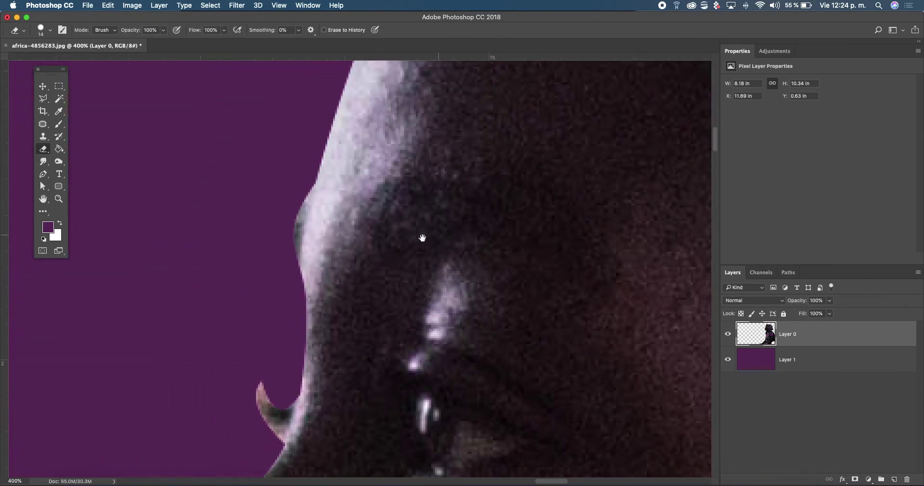
{"action": "left_click_drag", "start_coordinate": [286, 435], "coordinate": [274, 423]}
{"action": "key", "text": "super+z"}
{"action": "right_click", "coordinate": [416, 312]}
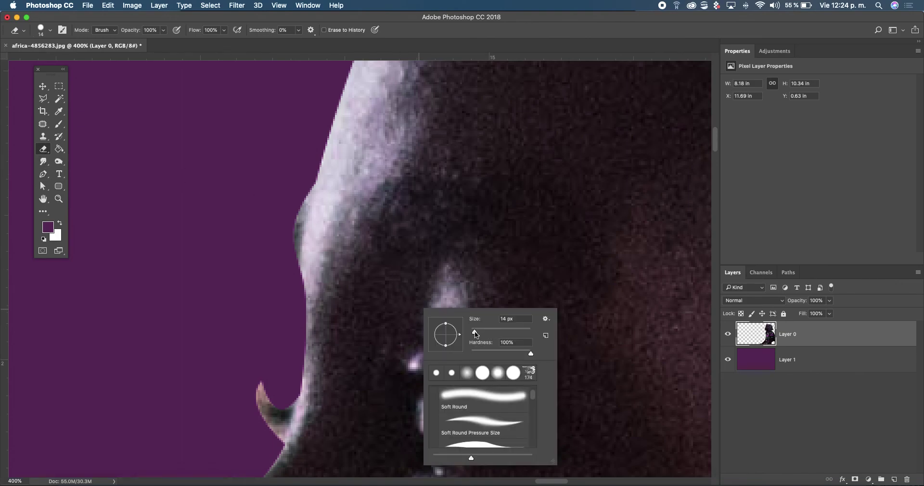
{"action": "left_click_drag", "start_coordinate": [473, 331], "coordinate": [467, 332]}
{"action": "left_click_drag", "start_coordinate": [471, 332], "coordinate": [473, 334]}
{"action": "left_click", "coordinate": [279, 444]}
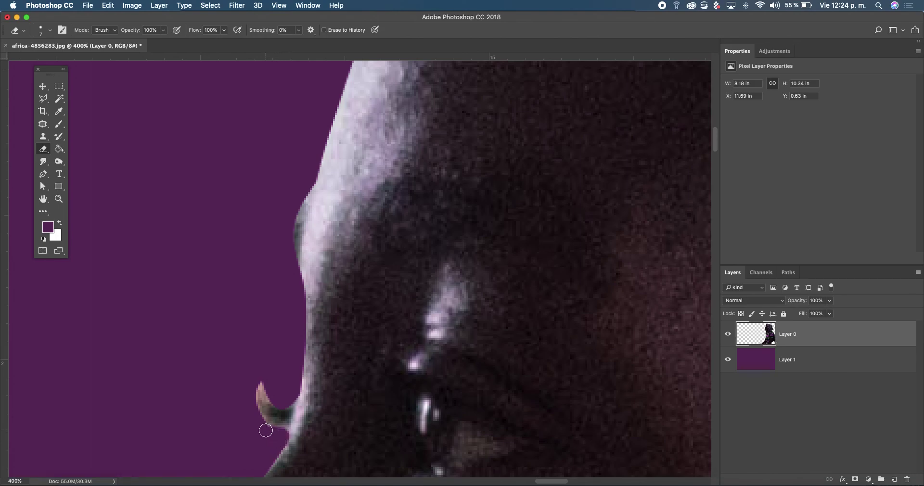
{"action": "left_click_drag", "start_coordinate": [258, 419], "coordinate": [271, 385]}
{"action": "key", "text": "super+alt+z"}
{"action": "key", "text": "super+alt+z"}
{"action": "key", "text": "super+alt+z"}
{"action": "double_click", "coordinate": [59, 198]}
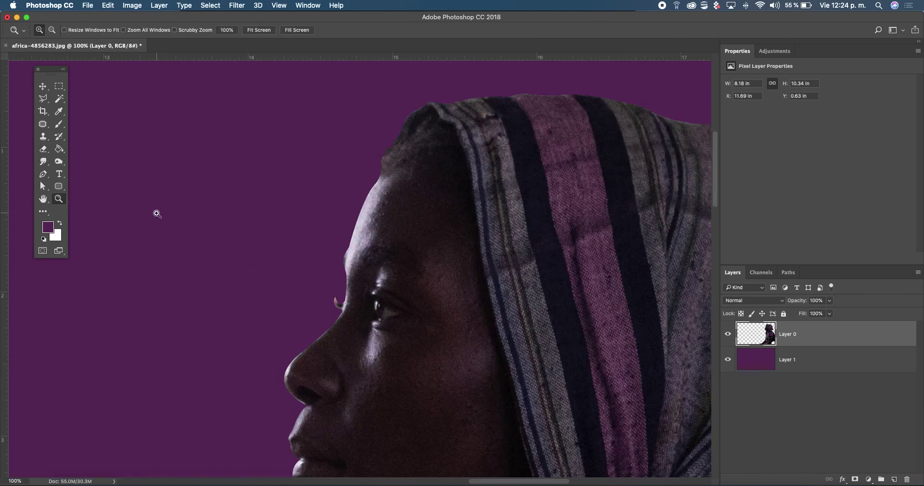
Zoom out to 33.3% to show the whole head and body.
{"action": "left_click", "coordinate": [295, 251], "text": "alt"}
{"action": "left_click", "coordinate": [295, 251], "text": "alt"}
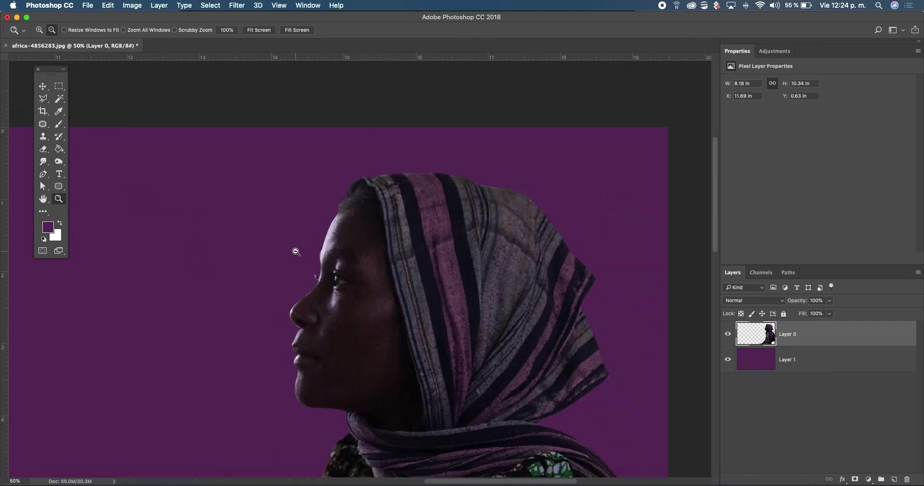
{"action": "left_click", "coordinate": [374, 311], "text": "alt"}
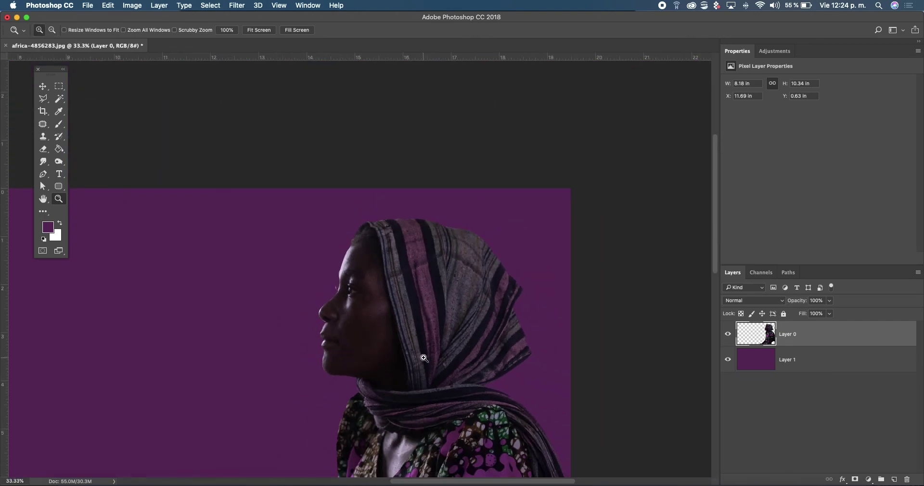
{"action": "scroll", "coordinate": [356, 249], "scroll_direction": "down", "scroll_amount": 5}
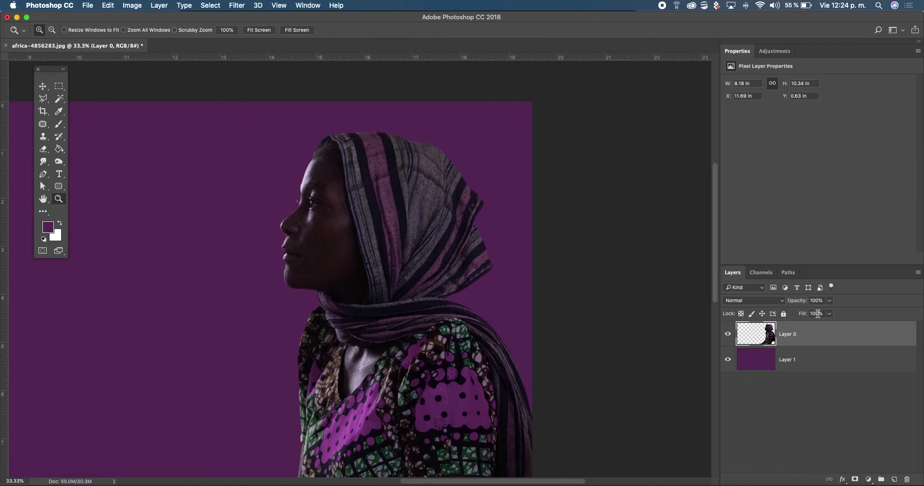
Duplicate Layer 0, then start Hue/Saturation on the original Layer 0.
{"action": "key", "text": "ctrl+j"}
{"action": "left_click", "coordinate": [810, 358]}
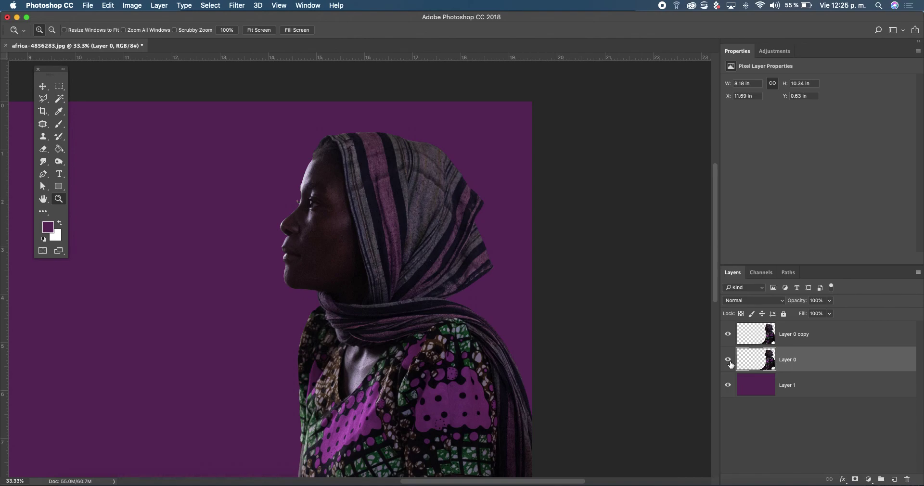
{"action": "key", "text": "ctrl+u"}
Colorize Layer 0 dark teal with Hue 185 and Lightness -53.
{"action": "left_click", "coordinate": [688, 184]}
{"action": "left_click_drag", "start_coordinate": [626, 134], "coordinate": [600, 134]}
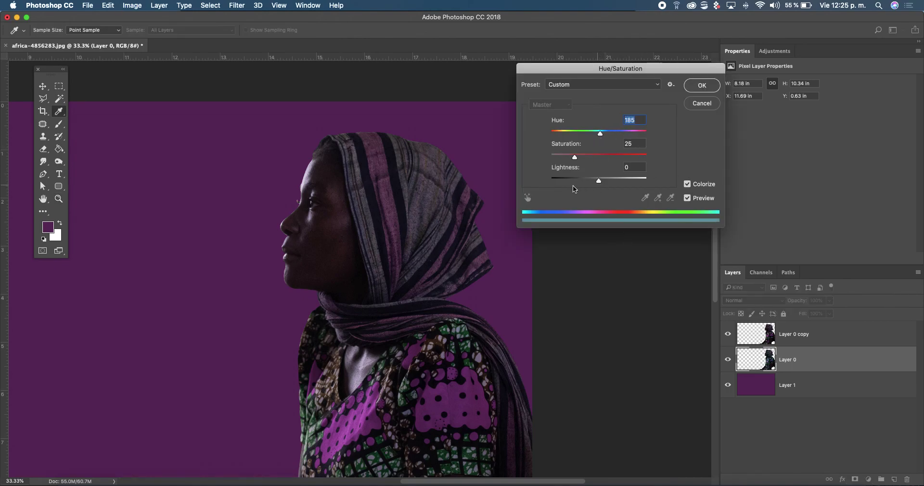
{"action": "left_click_drag", "start_coordinate": [599, 181], "coordinate": [574, 180]}
{"action": "key", "text": "Return"}
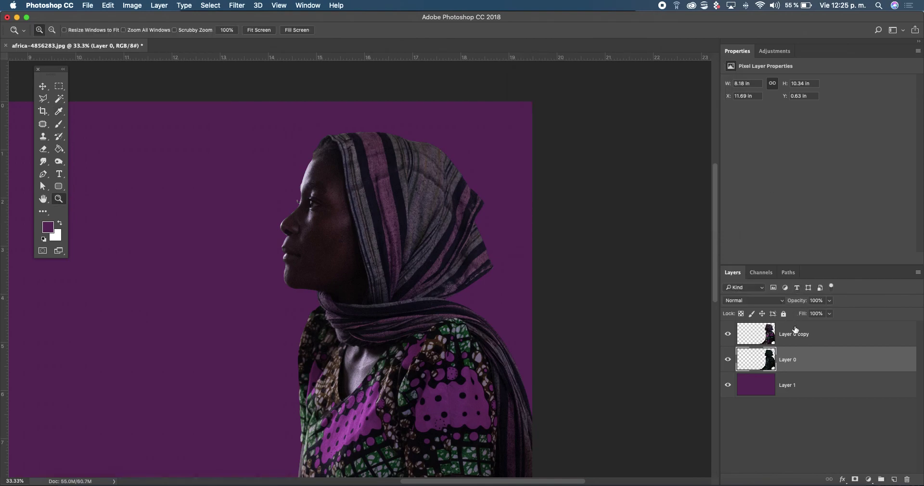
Shift the teal Layer 0 left so it peeks out behind the profile.
{"action": "key", "text": "v"}
{"action": "key", "text": "ctrl+j"}
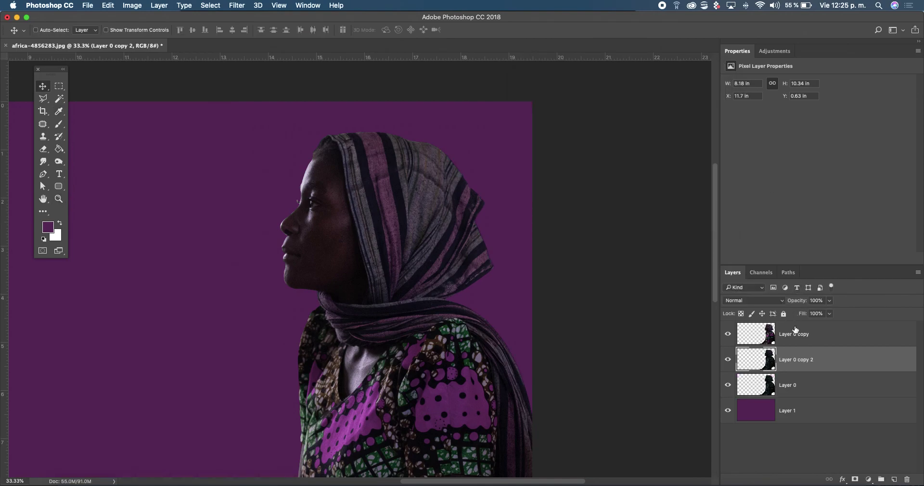
{"action": "key", "text": "ctrl+e"}
{"action": "mouse_move", "coordinate": [414, 278]}
{"action": "left_mouse_down"}
{"action": "mouse_move", "coordinate": [428, 268]}
{"action": "mouse_move", "coordinate": [387, 270]}
{"action": "left_mouse_up"}
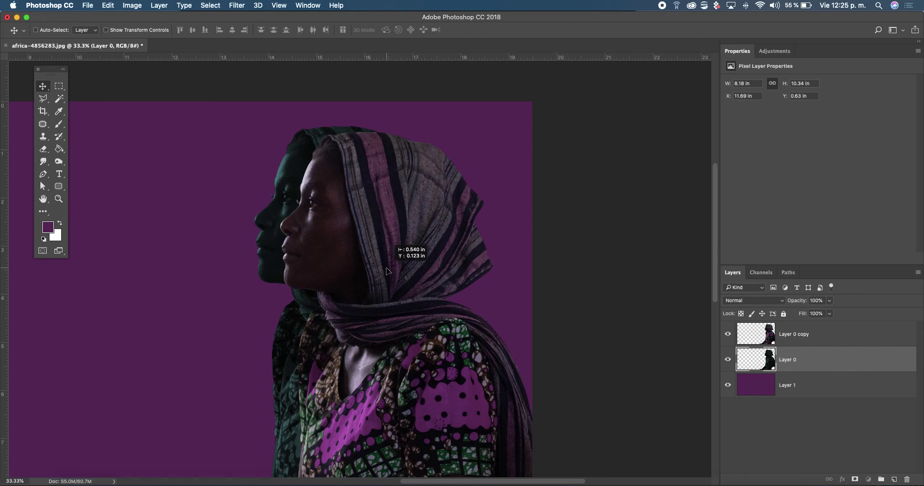
{"action": "left_click_drag", "start_coordinate": [387, 270], "coordinate": [421, 280]}
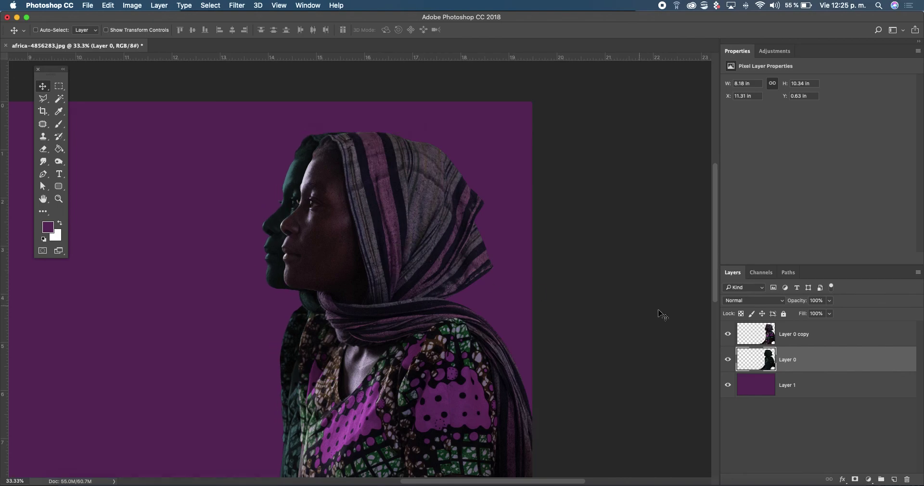
{"action": "key", "text": "super+u"}
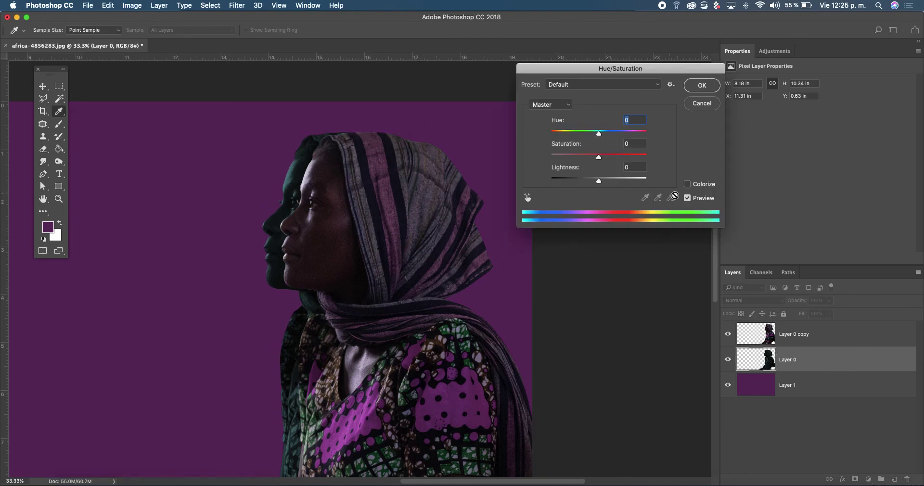
Colorize the silhouette bright green: Hue 135, Saturation 50, Lightness +13.
{"action": "left_click", "coordinate": [688, 185]}
{"action": "mouse_move", "coordinate": [628, 133]}
{"action": "left_mouse_down"}
{"action": "mouse_move", "coordinate": [588, 136]}
{"action": "mouse_move", "coordinate": [605, 181]}
{"action": "left_mouse_up"}
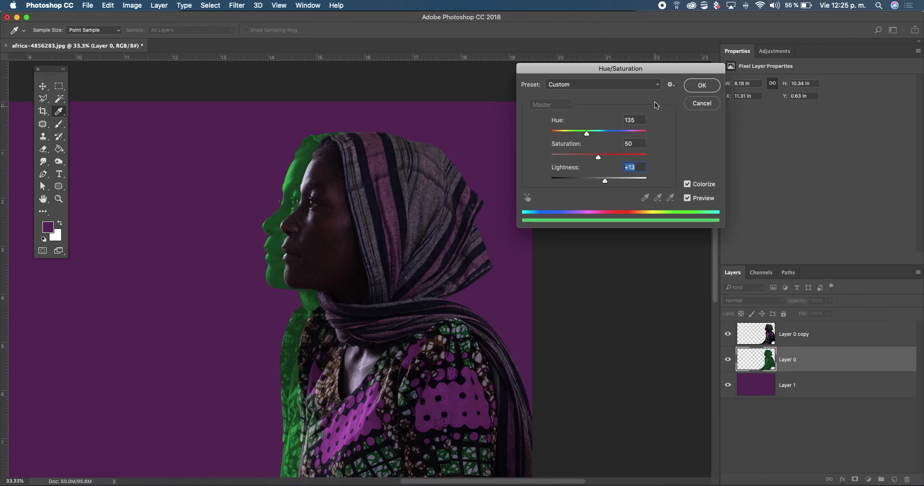
{"action": "left_click", "coordinate": [712, 87]}
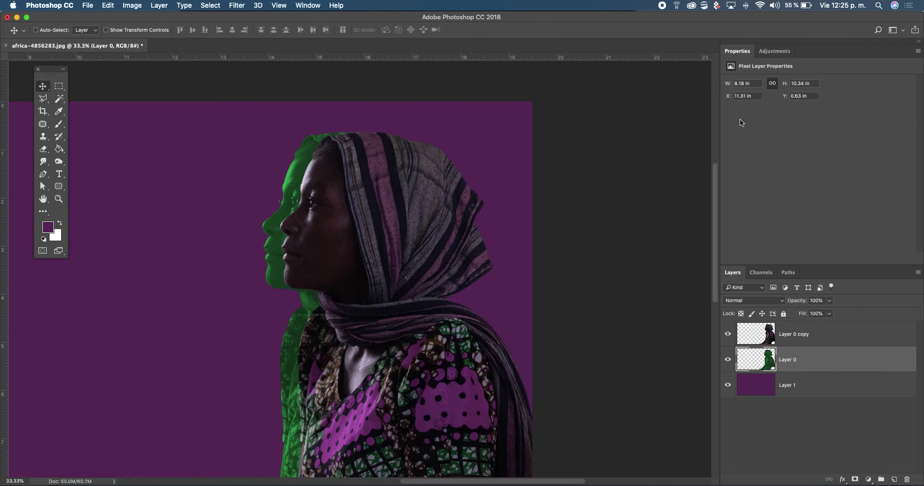
Move the green silhouette right, behind the back of the head and scarf.
{"action": "key", "text": "shift+Right"}
{"action": "key", "text": "shift+Right"}
{"action": "key", "text": "shift+Right"}
{"action": "key", "text": "shift+Right"}
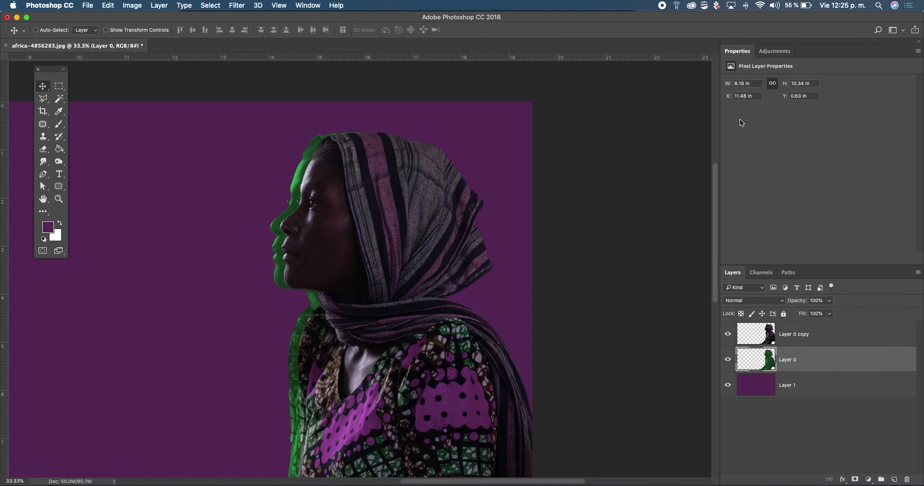
{"action": "mouse_move", "coordinate": [297, 182]}
{"action": "left_mouse_down"}
{"action": "mouse_move", "coordinate": [465, 158]}
{"action": "mouse_move", "coordinate": [457, 163]}
{"action": "left_mouse_up"}
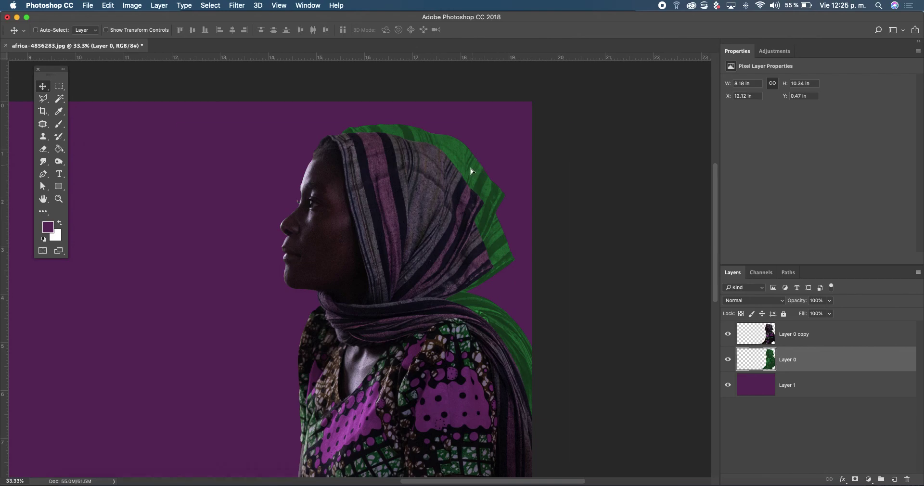
{"action": "left_click_drag", "start_coordinate": [470, 170], "coordinate": [487, 173]}
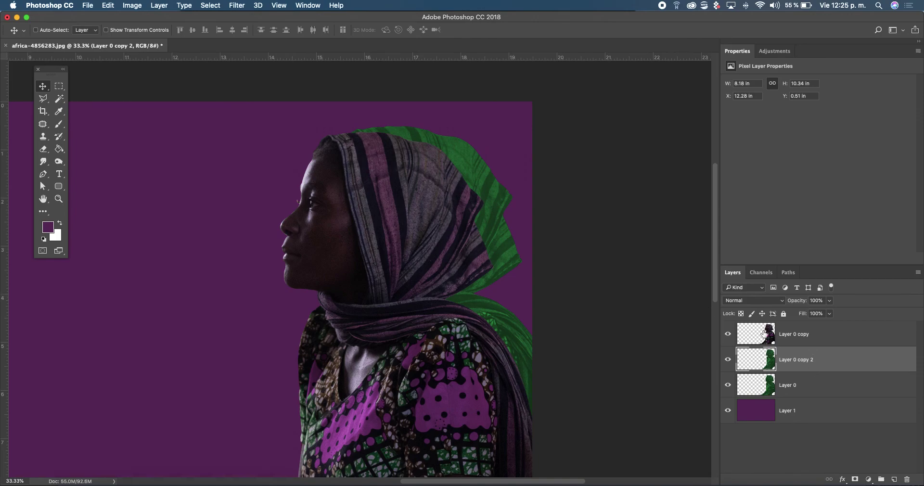
Colorize Layer 0 copy 2 violet and stack it below Layer 0.
{"action": "key", "text": "ctrl+u"}
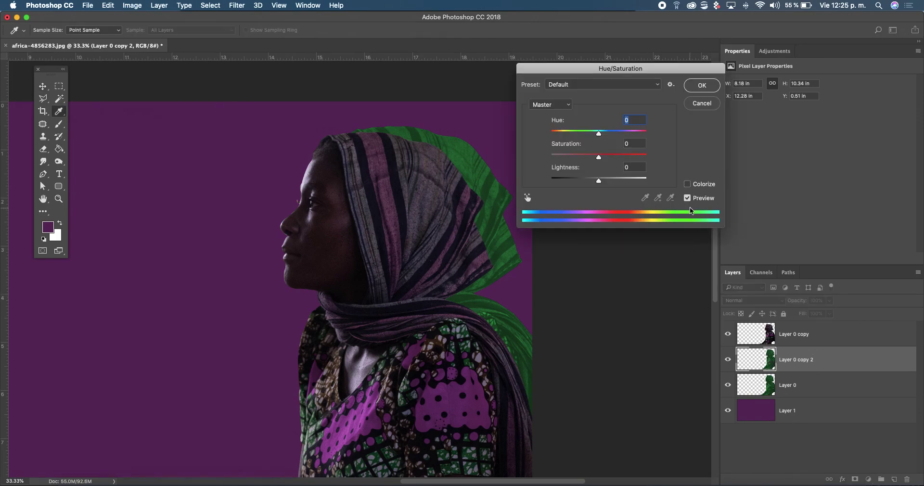
{"action": "left_click", "coordinate": [687, 184]}
{"action": "mouse_move", "coordinate": [608, 133]}
{"action": "left_mouse_down"}
{"action": "mouse_move", "coordinate": [557, 134]}
{"action": "mouse_move", "coordinate": [566, 134]}
{"action": "left_mouse_up"}
{"action": "mouse_move", "coordinate": [599, 181]}
{"action": "left_mouse_down"}
{"action": "mouse_move", "coordinate": [584, 181]}
{"action": "mouse_move", "coordinate": [647, 157]}
{"action": "mouse_move", "coordinate": [620, 160]}
{"action": "left_mouse_up"}
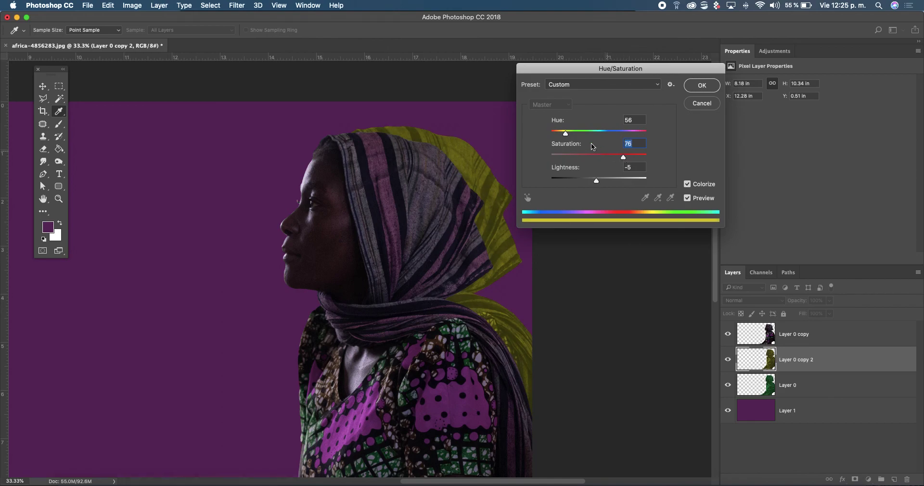
{"action": "mouse_move", "coordinate": [568, 137]}
{"action": "left_mouse_down"}
{"action": "mouse_move", "coordinate": [659, 137]}
{"action": "mouse_move", "coordinate": [624, 138]}
{"action": "left_mouse_up"}
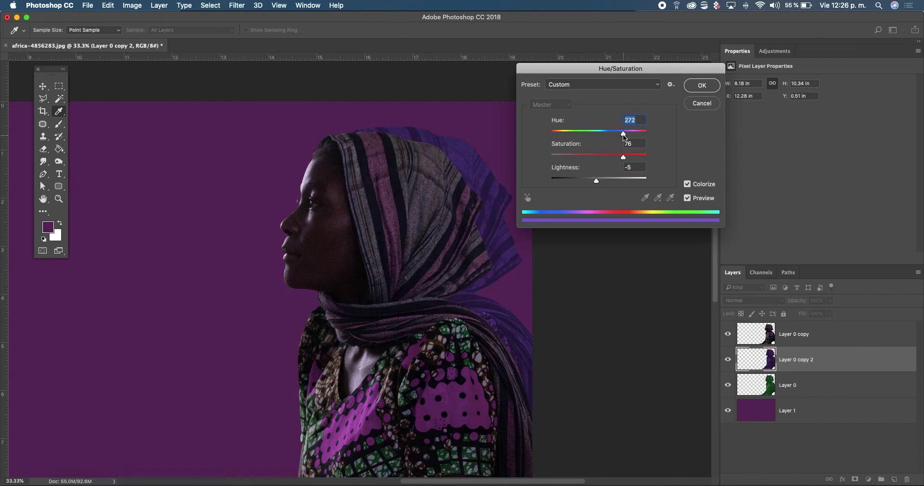
{"action": "left_click", "coordinate": [714, 91]}
{"action": "left_click_drag", "start_coordinate": [869, 359], "coordinate": [839, 389]}
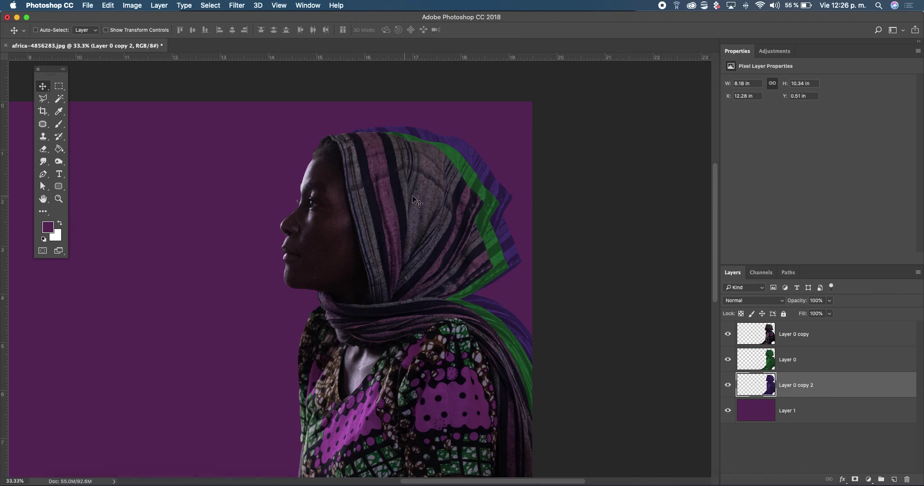
Zoom out to 25% so the whole woman down to her lap shows.
{"action": "double_click", "coordinate": [63, 200]}
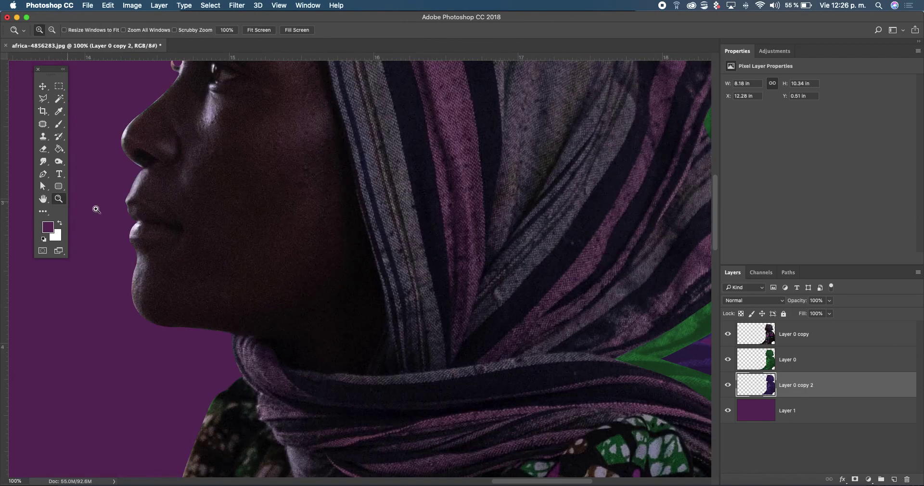
{"action": "scroll", "coordinate": [483, 330], "scroll_direction": "right", "scroll_amount": 5}
{"action": "scroll", "coordinate": [381, 357], "scroll_direction": "left", "scroll_amount": 3}
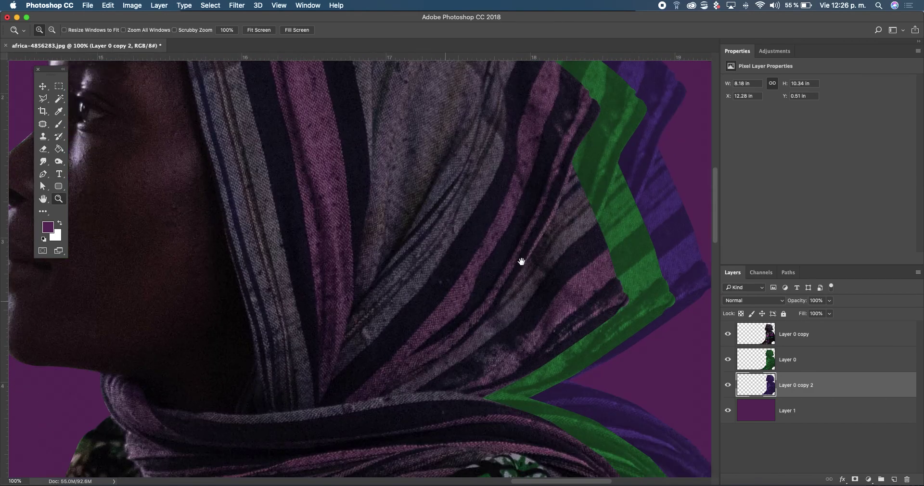
{"action": "scroll", "coordinate": [522, 262], "scroll_direction": "left", "scroll_amount": 2}
{"action": "left_click", "coordinate": [392, 318], "text": "alt"}
{"action": "left_click", "coordinate": [392, 305], "text": "alt"}
{"action": "left_click", "coordinate": [394, 304], "text": "alt"}
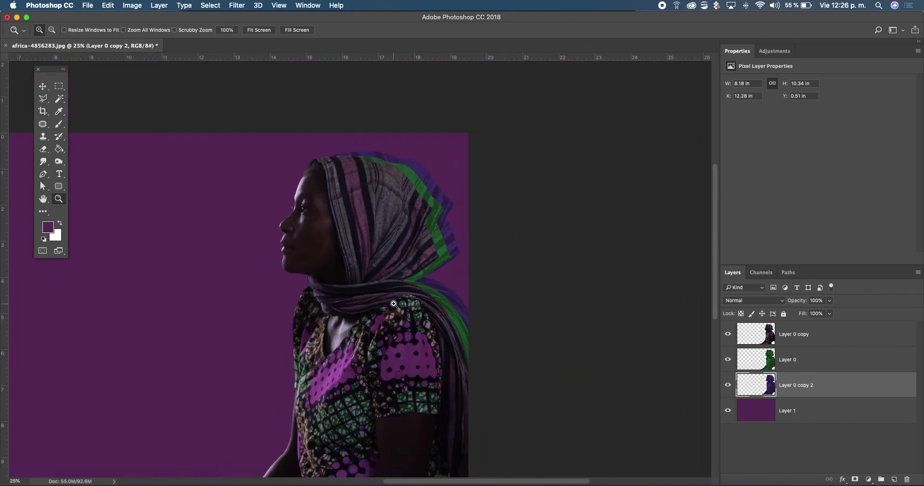
{"action": "scroll", "coordinate": [468, 248], "scroll_direction": "down", "scroll_amount": 3}
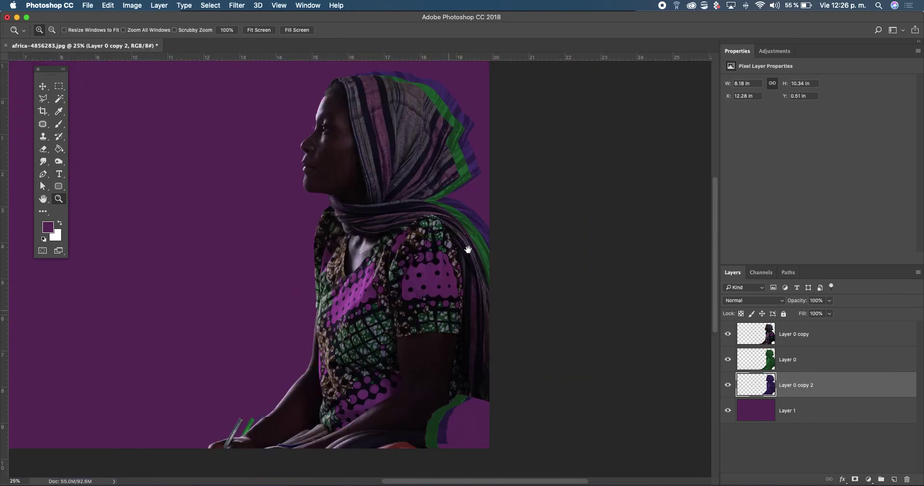
{"action": "scroll", "coordinate": [468, 243], "scroll_direction": "down", "scroll_amount": 2}
{"action": "scroll", "coordinate": [469, 247], "scroll_direction": "up", "scroll_amount": 1}
{"action": "scroll", "coordinate": [399, 299], "scroll_direction": "right", "scroll_amount": 2}
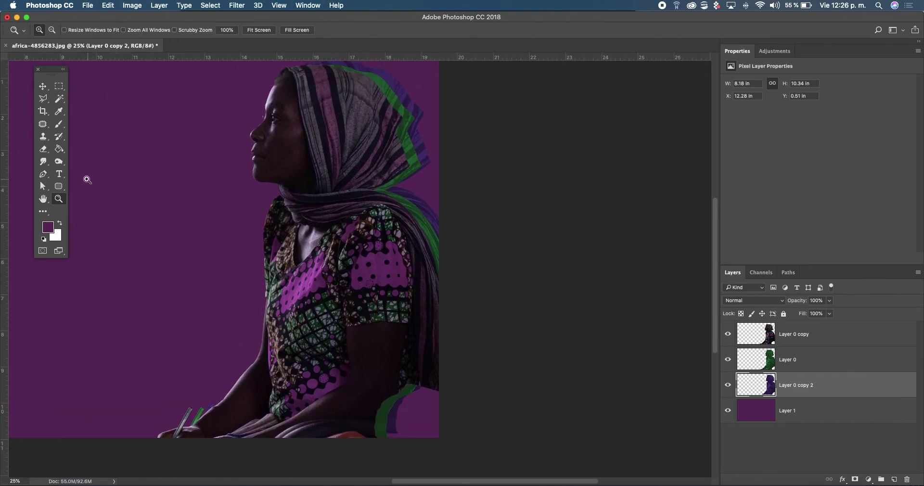
Draw a large ellipse across the canvas with the Ellipse Tool.
{"action": "left_click_drag", "start_coordinate": [60, 189], "coordinate": [85, 195]}
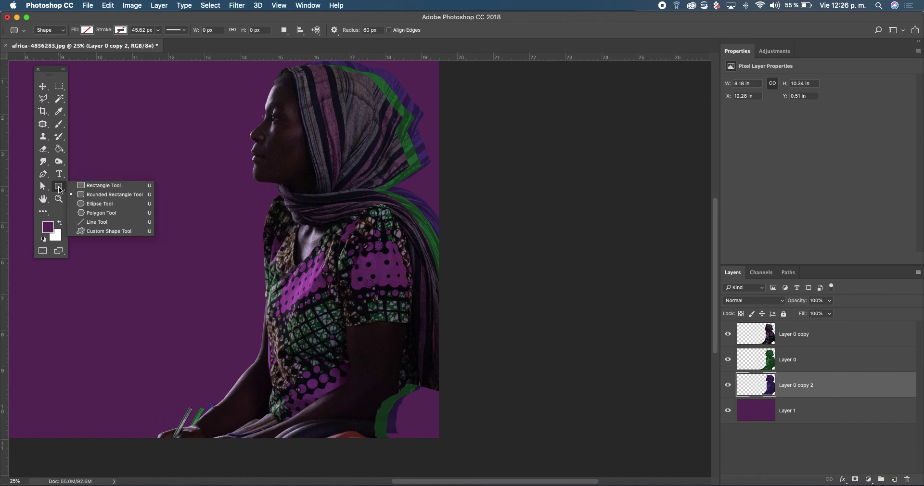
{"action": "left_click", "coordinate": [86, 195]}
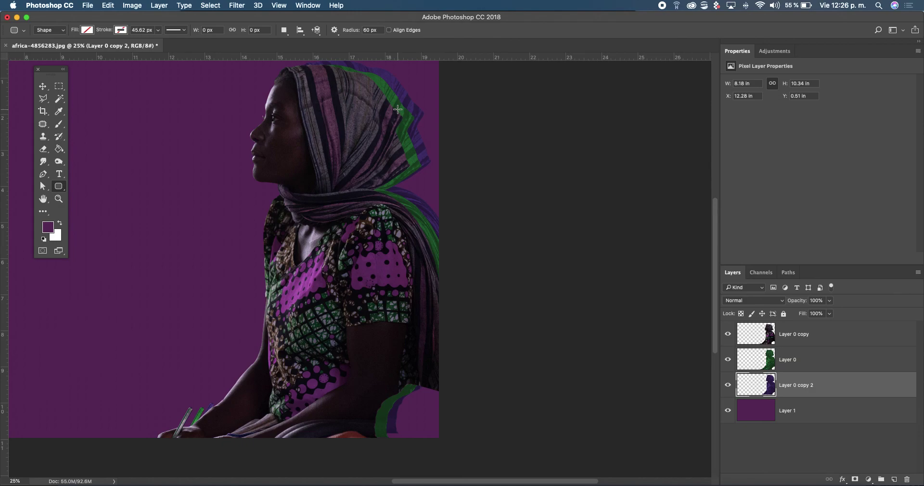
{"action": "left_click_drag", "start_coordinate": [59, 186], "coordinate": [96, 204]}
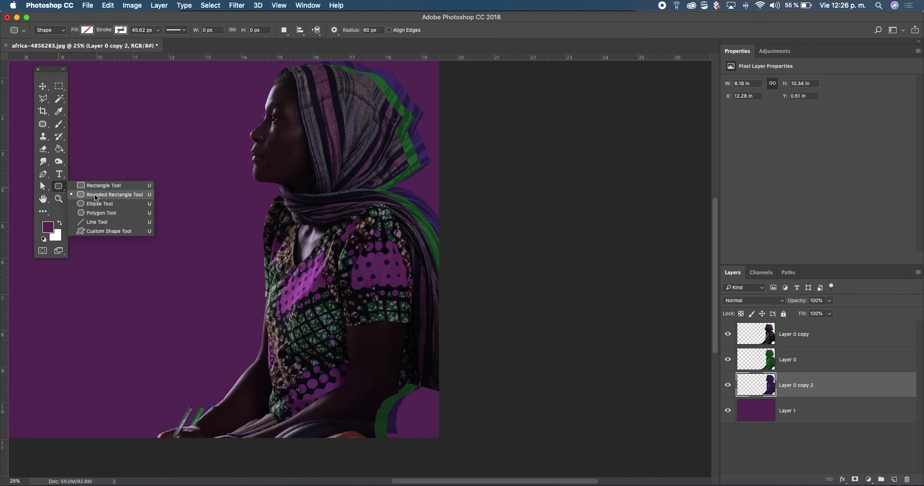
{"action": "left_click", "coordinate": [95, 204]}
{"action": "left_click_drag", "start_coordinate": [97, 119], "coordinate": [620, 399]}
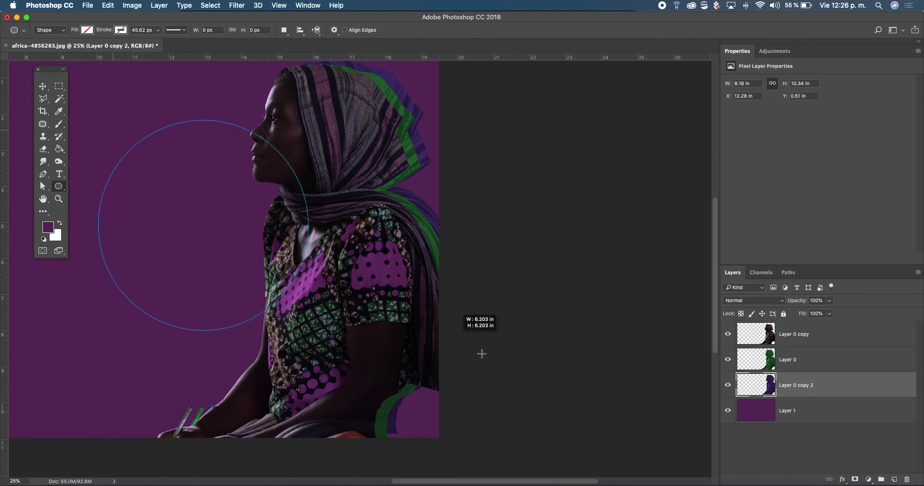
Set the Ellipse 1 fill to a light purple swatch.
{"action": "left_click", "coordinate": [43, 86]}
{"action": "left_click", "coordinate": [731, 125]}
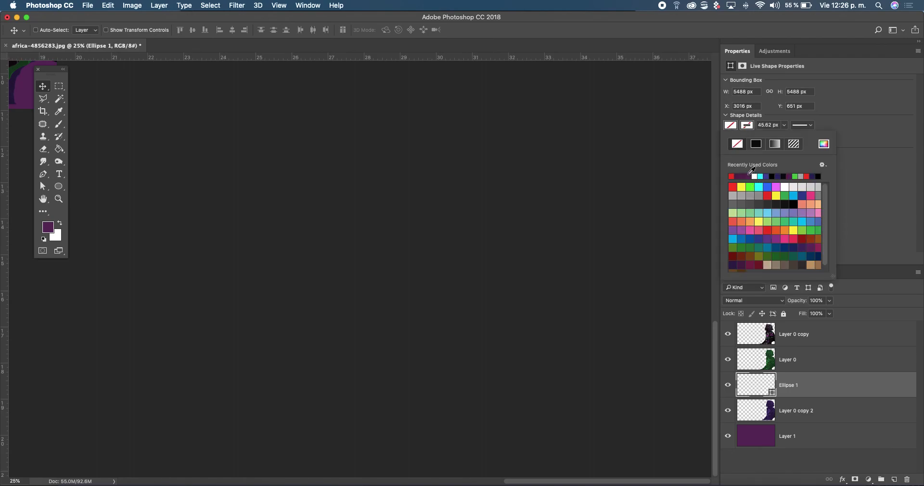
{"action": "left_click", "coordinate": [749, 175]}
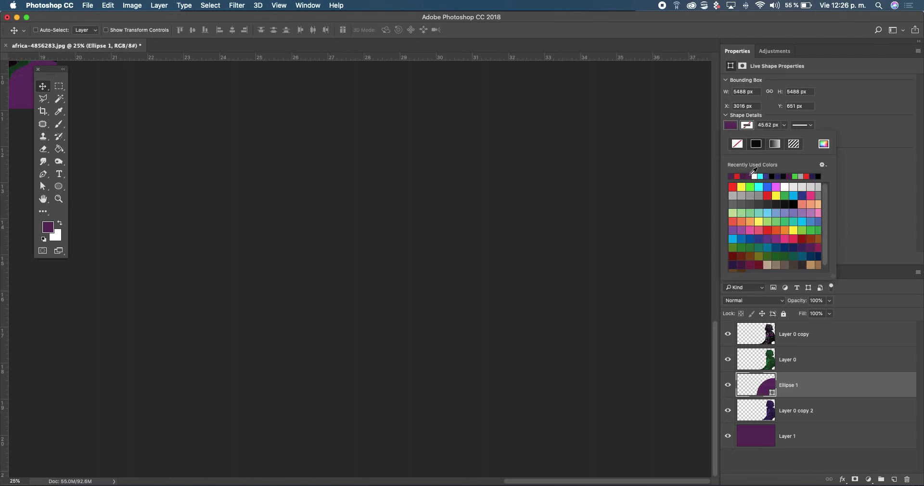
{"action": "left_click", "coordinate": [741, 230]}
{"action": "left_click", "coordinate": [43, 91]}
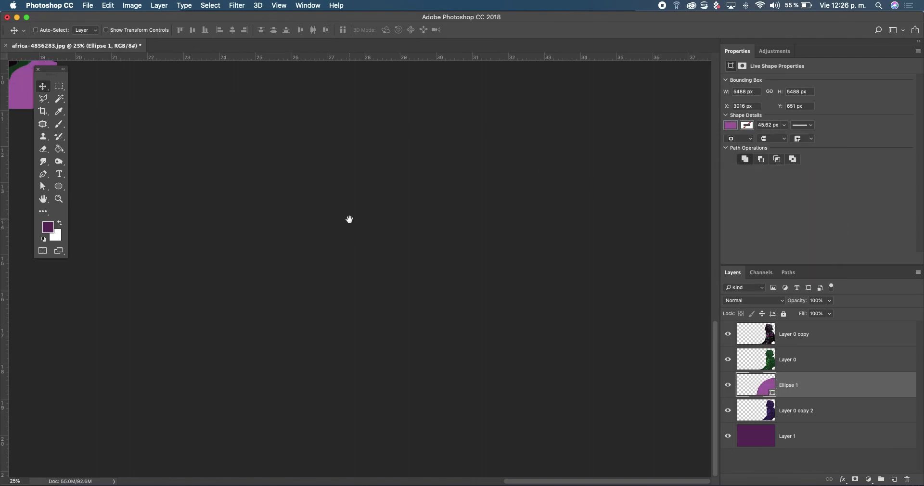
{"action": "scroll", "coordinate": [350, 219], "scroll_direction": "left", "scroll_amount": 10}
{"action": "scroll", "coordinate": [338, 223], "scroll_direction": "left", "scroll_amount": 5}
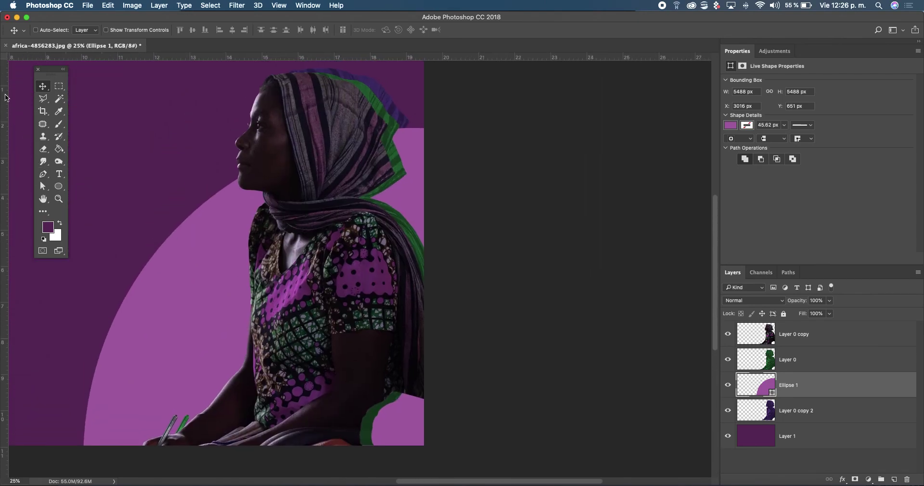
Scale Ellipse 1 narrower, tilt it about 68°, and place it across the lower body.
{"action": "mouse_move", "coordinate": [196, 289]}
{"action": "left_mouse_down"}
{"action": "mouse_move", "coordinate": [155, 322]}
{"action": "mouse_move", "coordinate": [135, 308]}
{"action": "mouse_move", "coordinate": [111, 251]}
{"action": "mouse_move", "coordinate": [227, 223]}
{"action": "mouse_move", "coordinate": [250, 143]}
{"action": "left_mouse_up"}
{"action": "key", "text": "ctrl+t"}
{"action": "left_click_drag", "start_coordinate": [194, 78], "coordinate": [566, 198]}
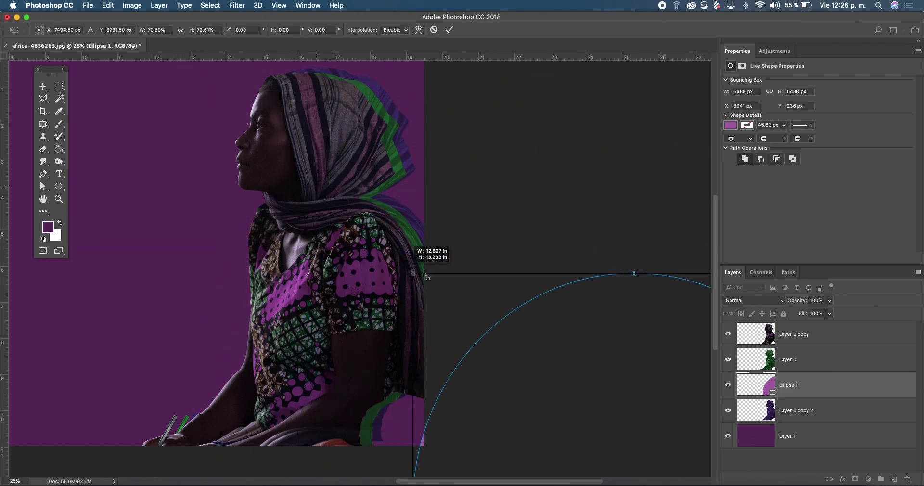
{"action": "left_click_drag", "start_coordinate": [688, 357], "coordinate": [241, 255]}
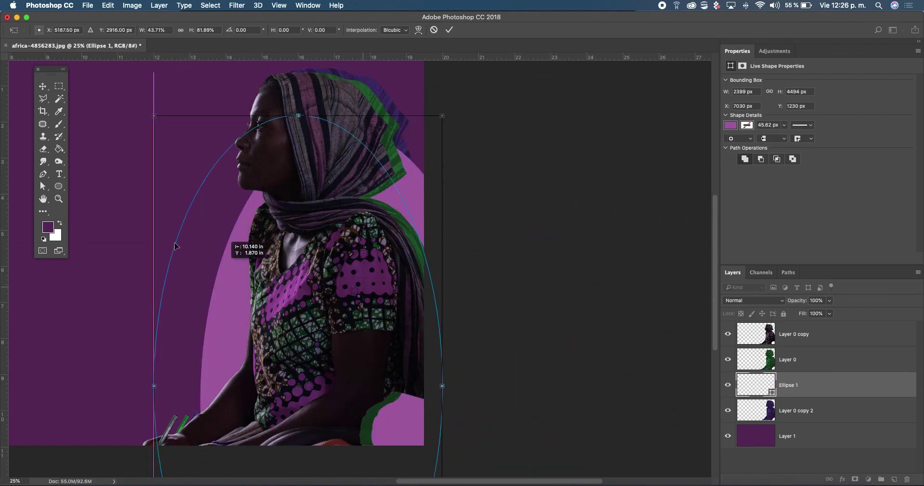
{"action": "mouse_move", "coordinate": [525, 266]}
{"action": "left_mouse_down"}
{"action": "mouse_move", "coordinate": [486, 427]}
{"action": "mouse_move", "coordinate": [437, 445]}
{"action": "left_mouse_up"}
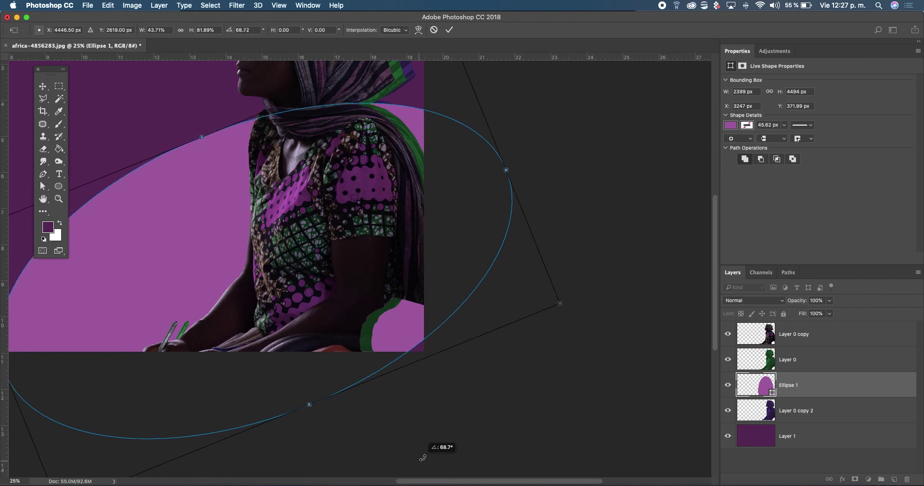
{"action": "left_click_drag", "start_coordinate": [455, 386], "coordinate": [467, 442]}
{"action": "left_click_drag", "start_coordinate": [445, 361], "coordinate": [479, 333]}
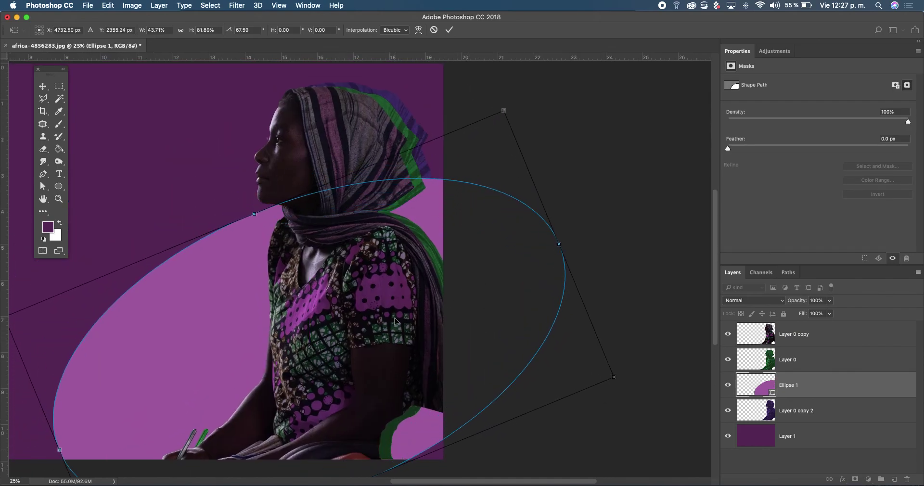
{"action": "key", "text": "Return"}
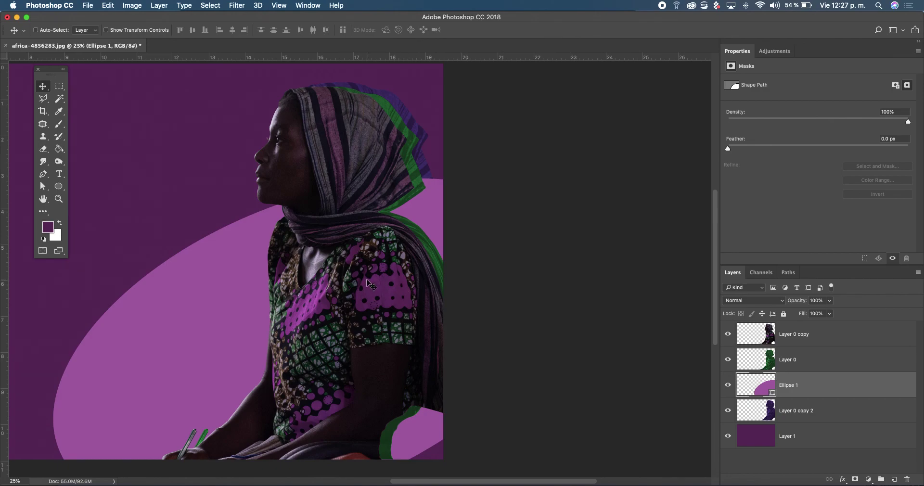
{"action": "left_click_drag", "start_coordinate": [367, 280], "coordinate": [353, 285]}
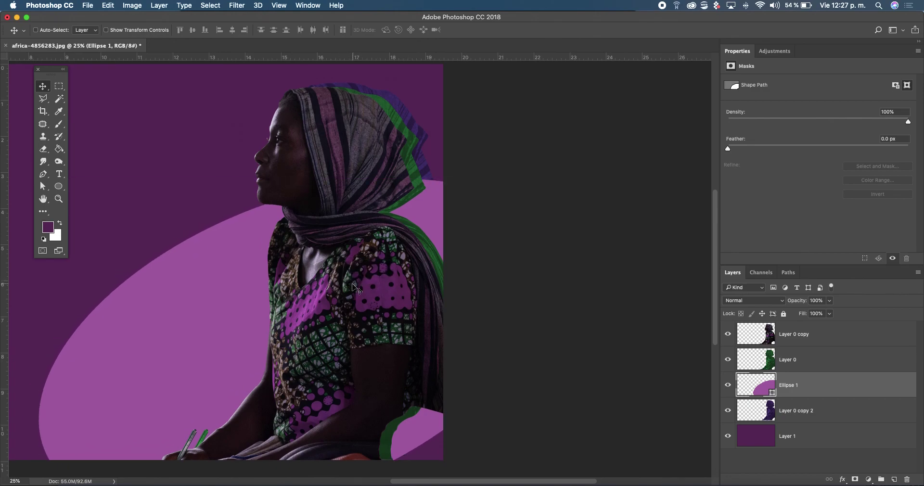
Nudge the ellipse up-left and hide the green and dark-purple silhouette layers.
{"action": "left_click_drag", "start_coordinate": [356, 288], "coordinate": [349, 257]}
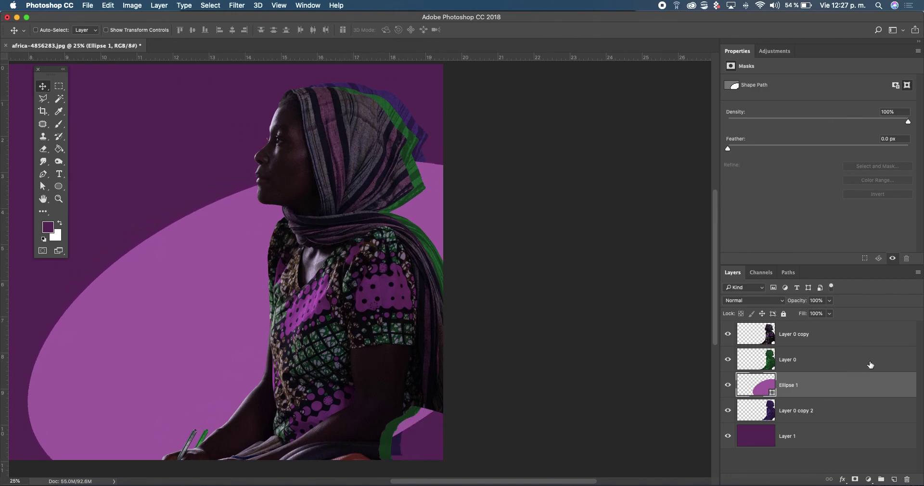
{"action": "mouse_move", "coordinate": [728, 361]}
{"action": "left_mouse_down"}
{"action": "mouse_move", "coordinate": [731, 339]}
{"action": "mouse_move", "coordinate": [738, 360]}
{"action": "left_mouse_up"}
{"action": "left_click", "coordinate": [809, 409]}
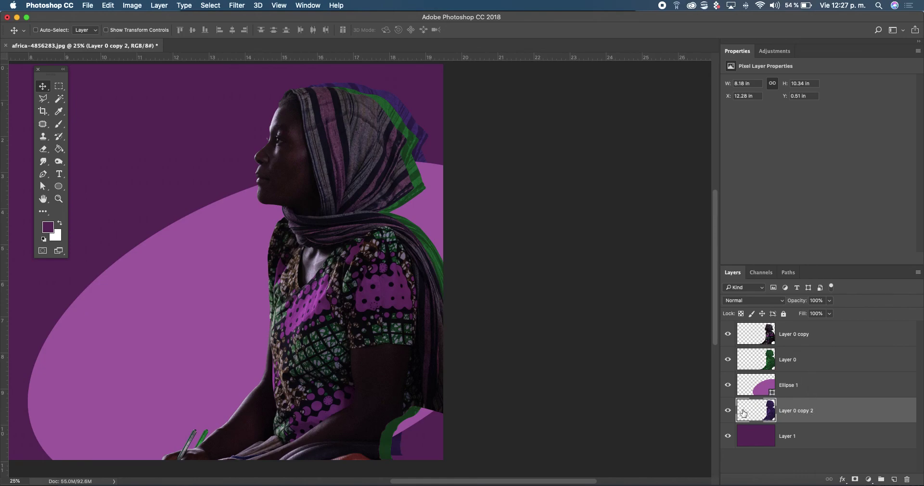
{"action": "left_click_drag", "start_coordinate": [729, 410], "coordinate": [728, 359]}
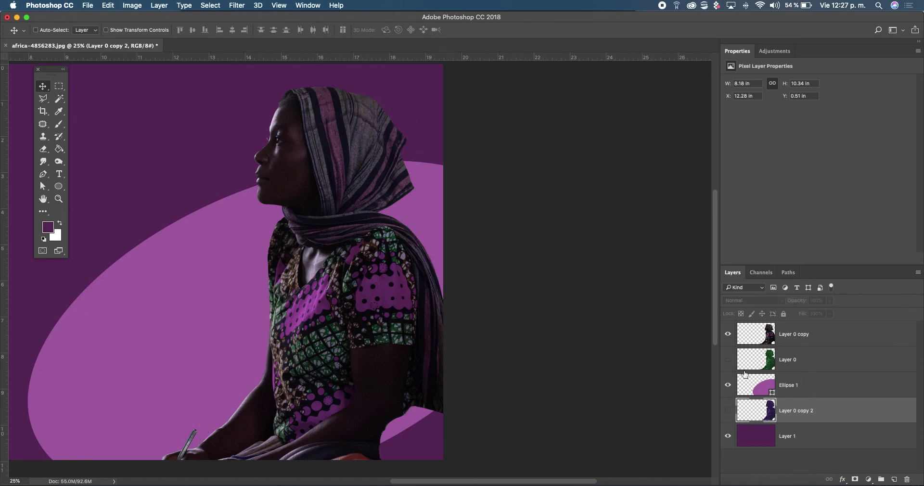
Move Ellipse 1 just below Layer 0 copy and duplicate Layer 0 copy.
{"action": "left_click", "coordinate": [809, 431]}
{"action": "left_click", "coordinate": [813, 385]}
{"action": "left_click_drag", "start_coordinate": [831, 384], "coordinate": [819, 349]}
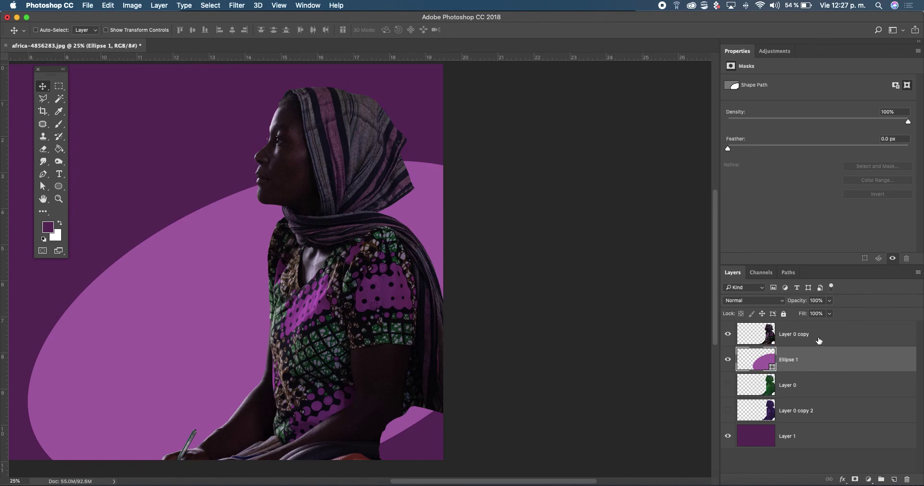
{"action": "left_click", "coordinate": [820, 340]}
{"action": "key", "text": "super+j"}
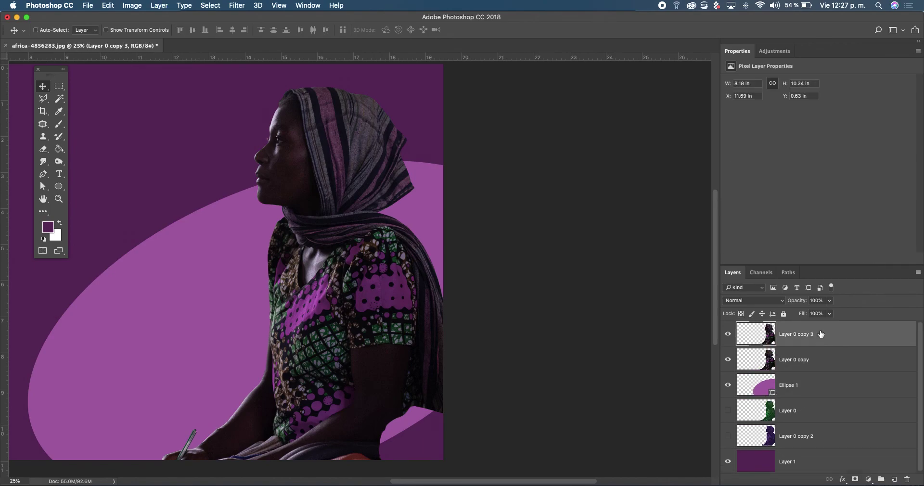
Move Layer 0 copy 3 below Ellipse 1 and clip Layer 0 copy to the ellipse.
{"action": "double_click", "coordinate": [822, 343]}
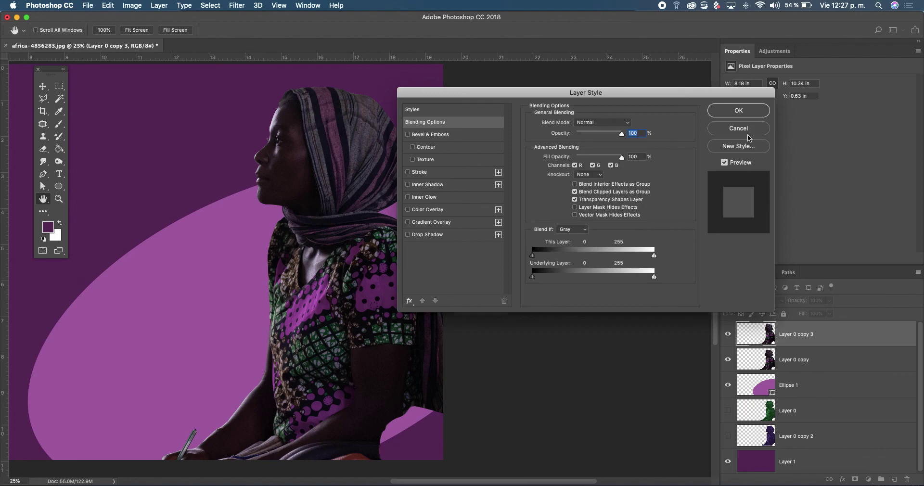
{"action": "left_click", "coordinate": [747, 134]}
{"action": "left_click_drag", "start_coordinate": [847, 333], "coordinate": [850, 400]}
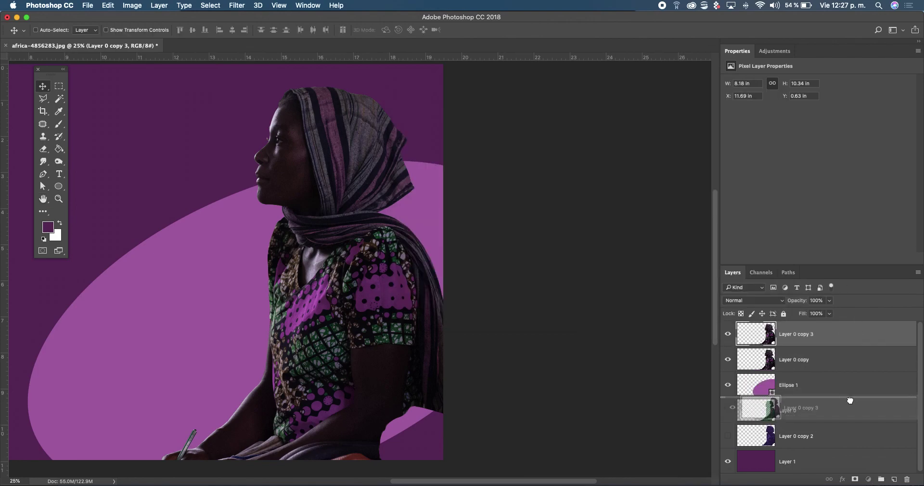
{"action": "left_click", "coordinate": [818, 341]}
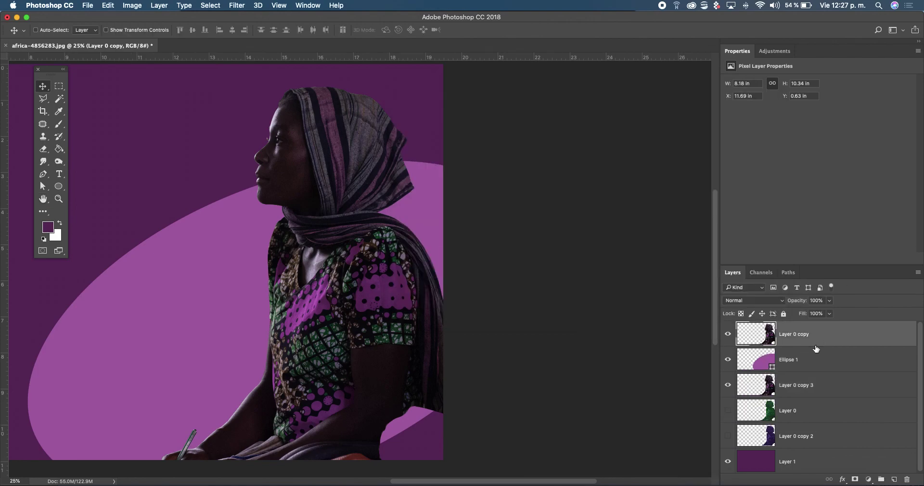
{"action": "left_click", "coordinate": [819, 347], "text": "alt"}
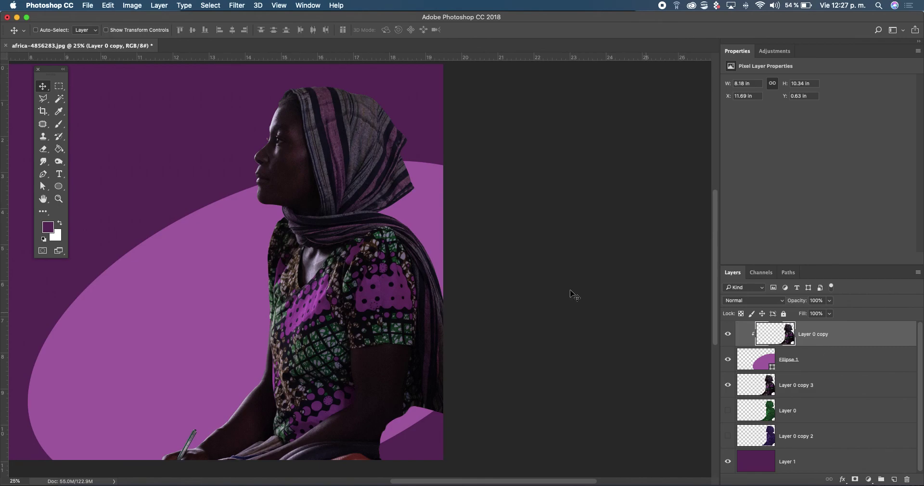
Compare with Layer 0 copy 3 hidden, then move the ellipse up slightly.
{"action": "left_click", "coordinate": [728, 390]}
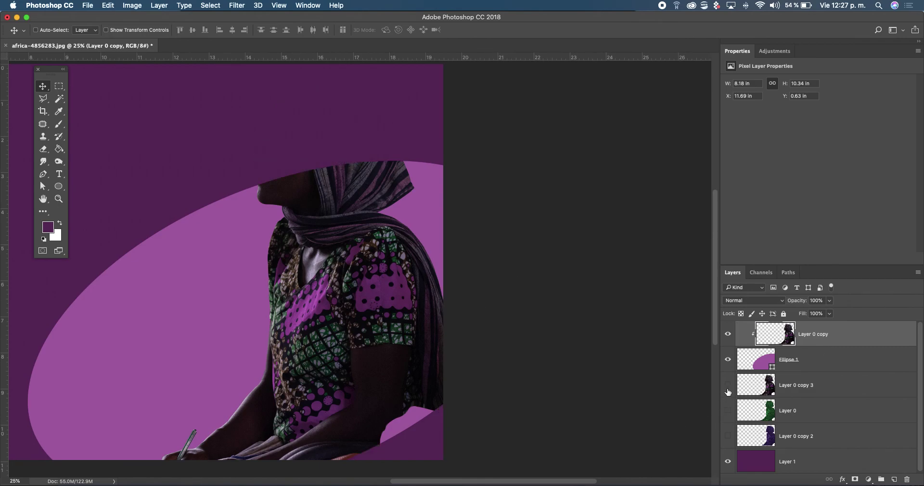
{"action": "left_click", "coordinate": [728, 385]}
{"action": "left_click", "coordinate": [728, 385]}
{"action": "left_click", "coordinate": [728, 385]}
{"action": "left_click", "coordinate": [728, 388]}
{"action": "left_click", "coordinate": [728, 388]}
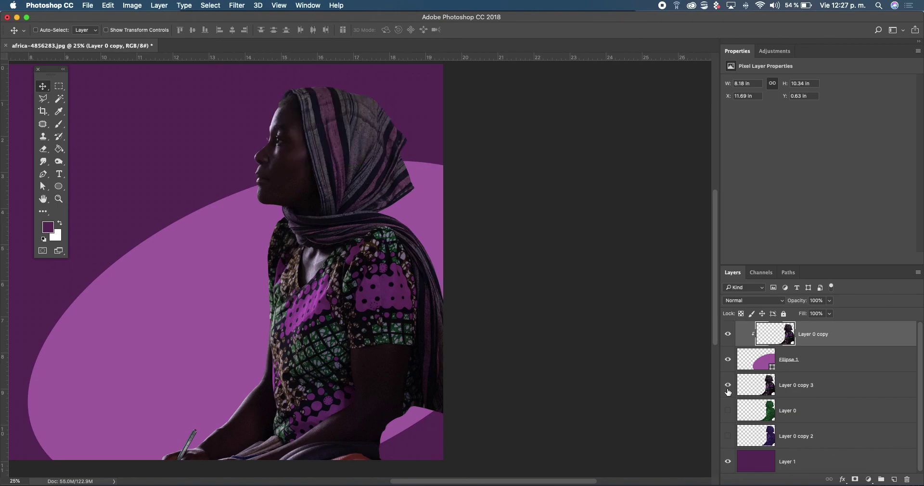
{"action": "left_click", "coordinate": [804, 366]}
{"action": "left_click_drag", "start_coordinate": [253, 310], "coordinate": [250, 291]}
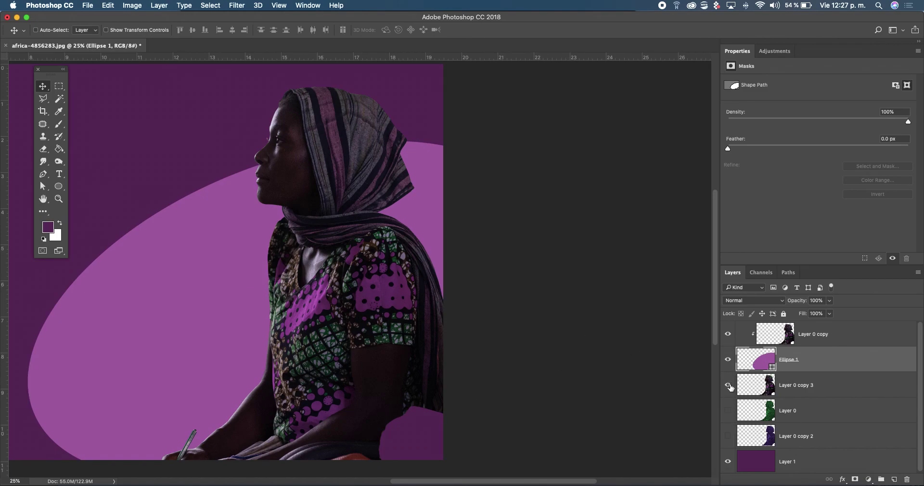
Show Layer 0 copy 3 again and move it to the top of the stack.
{"action": "left_click", "coordinate": [729, 386]}
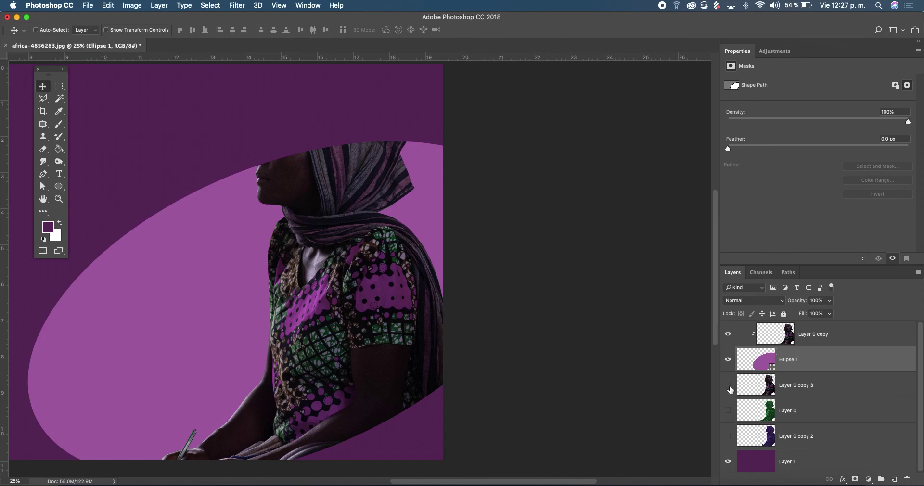
{"action": "left_click", "coordinate": [728, 385]}
{"action": "left_click", "coordinate": [813, 394]}
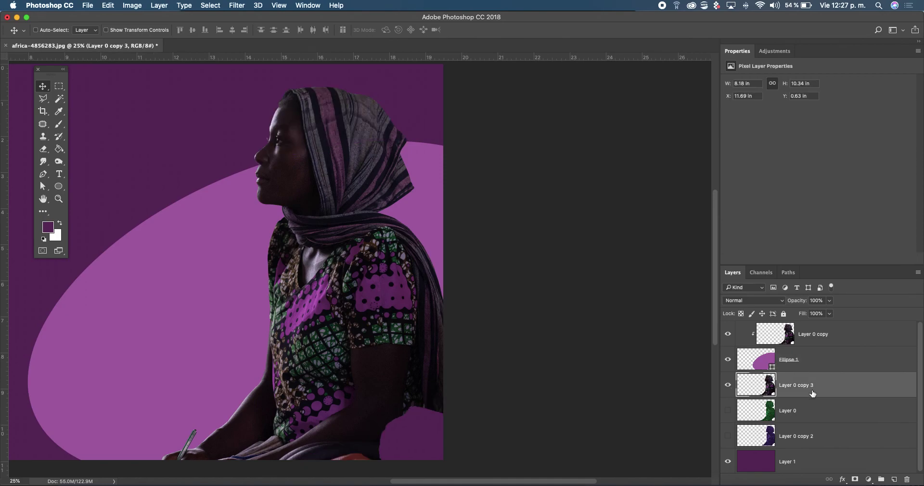
{"action": "left_click_drag", "start_coordinate": [820, 387], "coordinate": [817, 333]}
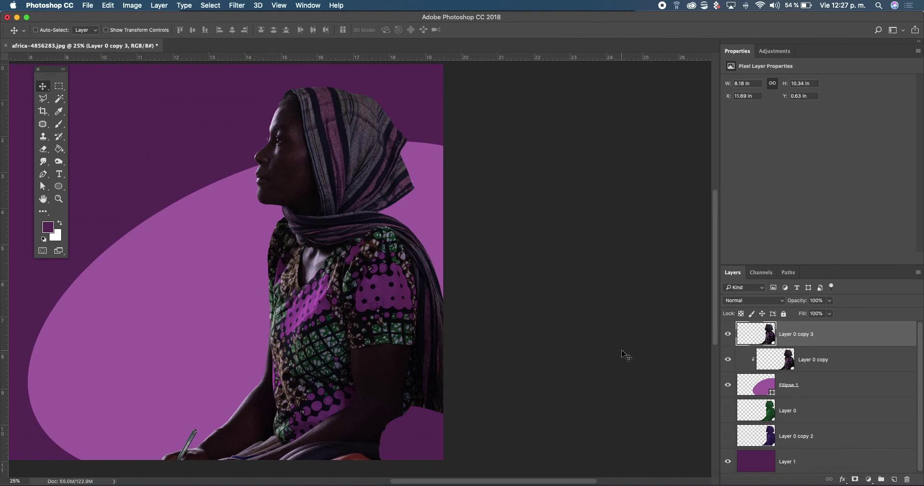
Erase the lap and lower arm below the ellipse edge on Layer 0 copy 3 with a 268 px eraser.
{"action": "left_click", "coordinate": [729, 335]}
{"action": "left_click", "coordinate": [728, 334]}
{"action": "left_click", "coordinate": [43, 149]}
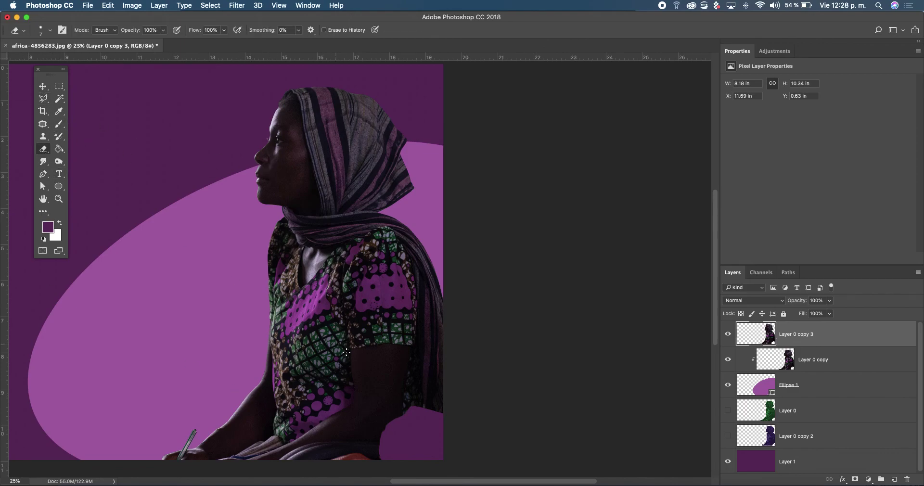
{"action": "right_click", "coordinate": [379, 361]}
{"action": "left_click_drag", "start_coordinate": [434, 352], "coordinate": [459, 352]}
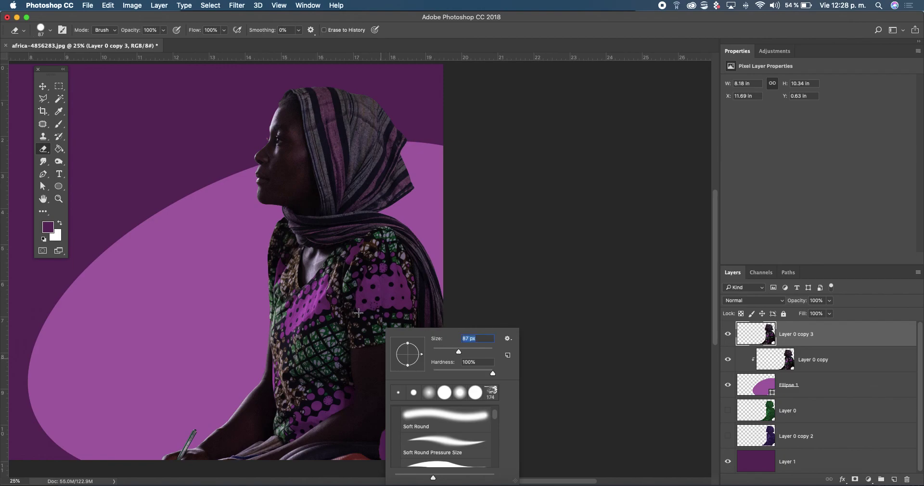
{"action": "left_click", "coordinate": [480, 351]}
{"action": "key", "text": "Return"}
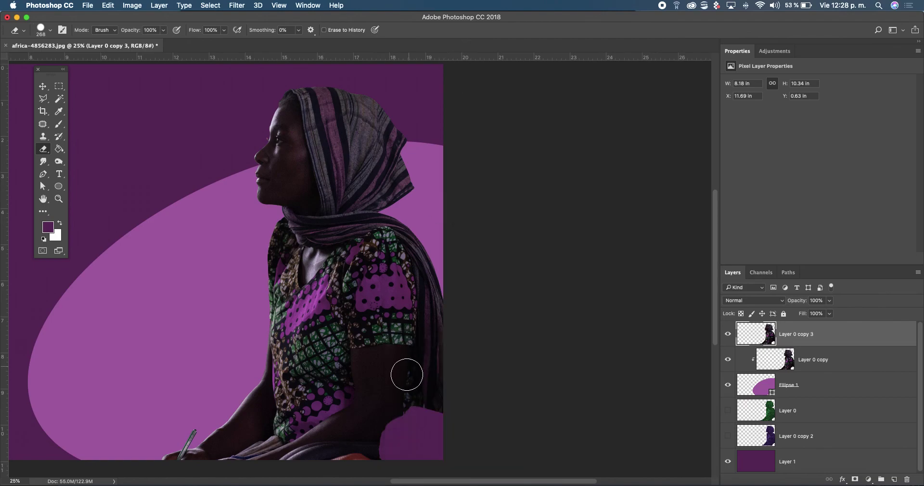
{"action": "left_click_drag", "start_coordinate": [383, 440], "coordinate": [341, 448]}
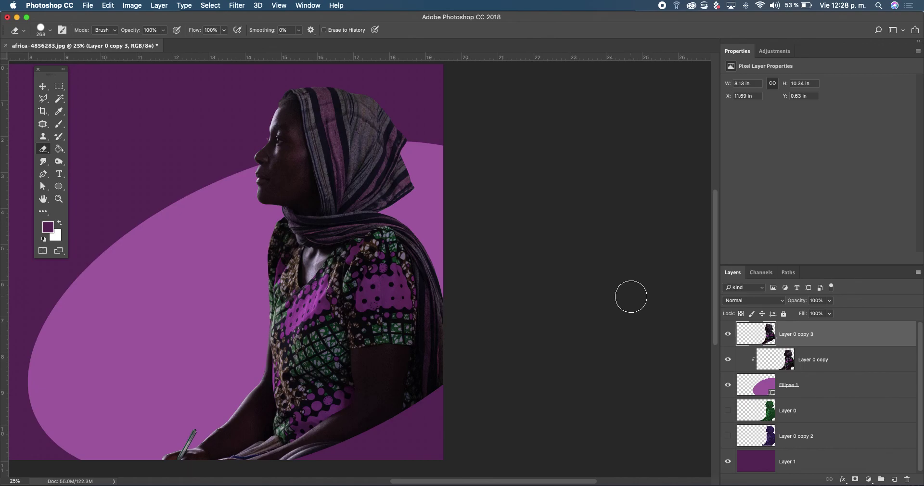
{"action": "double_click", "coordinate": [59, 199]}
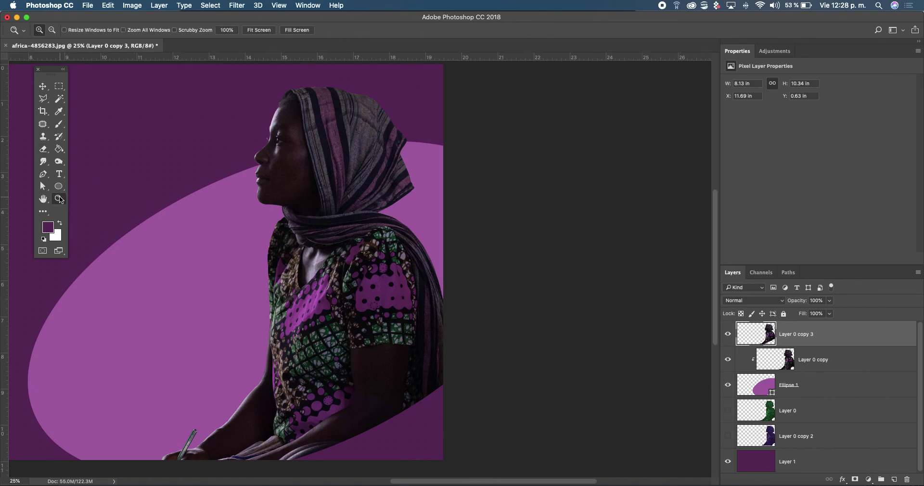
Zoom out to 16.7% so the entire wide canvas is visible.
{"action": "left_click", "coordinate": [403, 306], "text": "alt"}
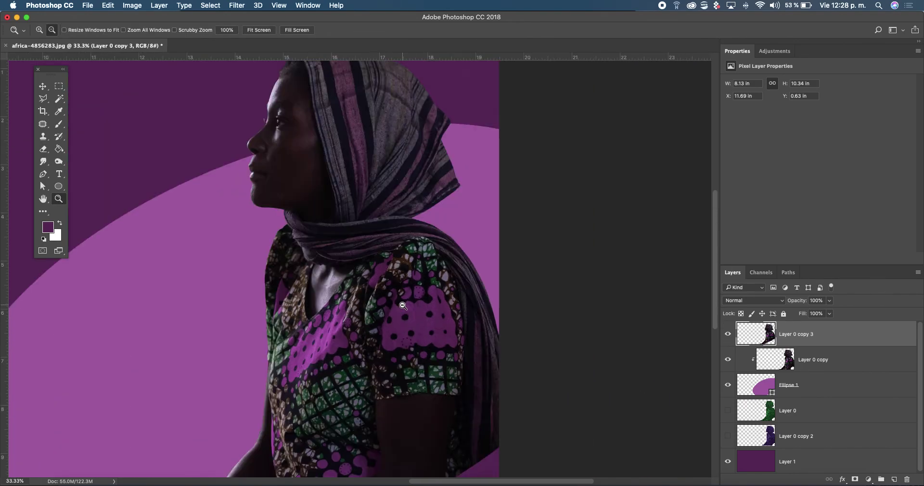
{"action": "left_click", "coordinate": [401, 306], "text": "alt"}
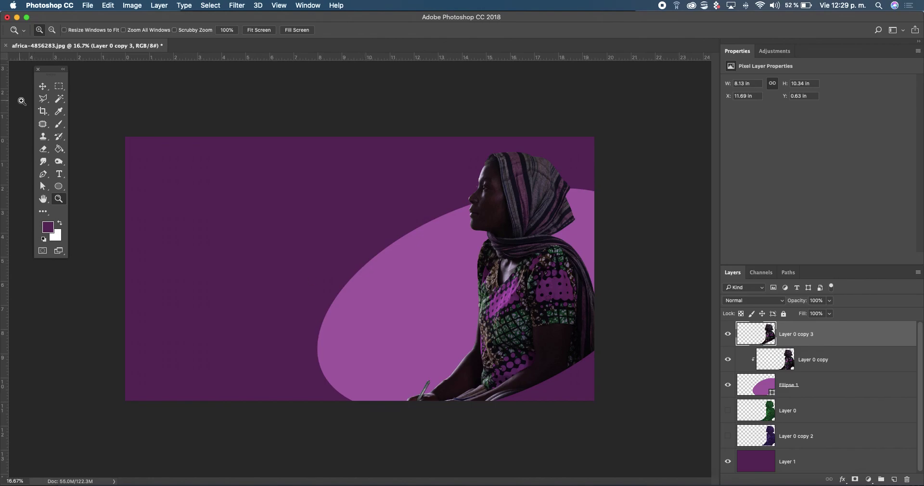
{"action": "left_click", "coordinate": [43, 111]}
Crop beyond the top edge to add an empty transparent strip above the purple background.
{"action": "left_click_drag", "start_coordinate": [360, 137], "coordinate": [396, 142]}
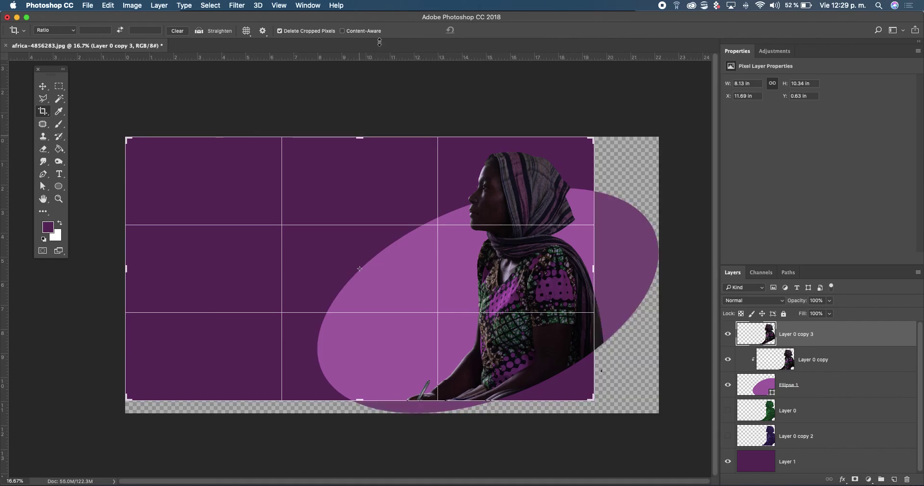
{"action": "key", "text": "Return"}
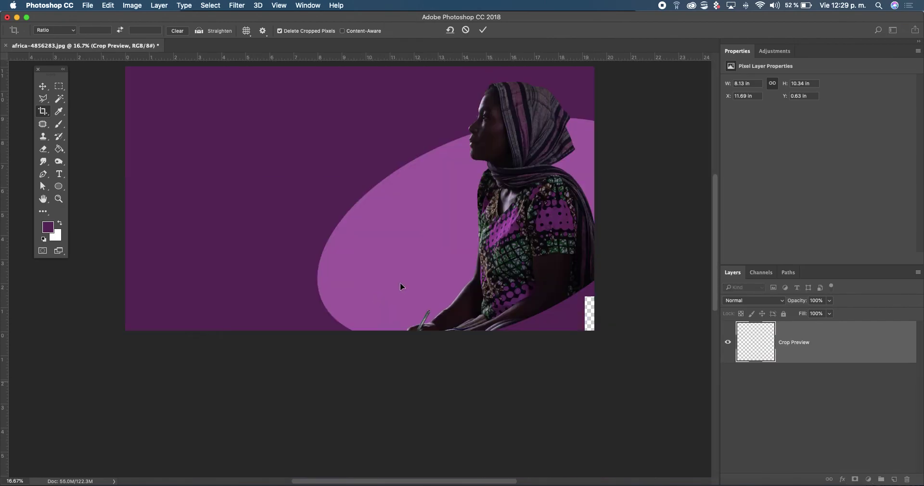
{"action": "scroll", "coordinate": [398, 246], "scroll_direction": "up", "scroll_amount": 5}
{"action": "scroll", "coordinate": [396, 245], "scroll_direction": "down", "scroll_amount": 5}
{"action": "scroll", "coordinate": [394, 245], "scroll_direction": "down", "scroll_amount": 3}
{"action": "scroll", "coordinate": [393, 245], "scroll_direction": "down", "scroll_amount": 3}
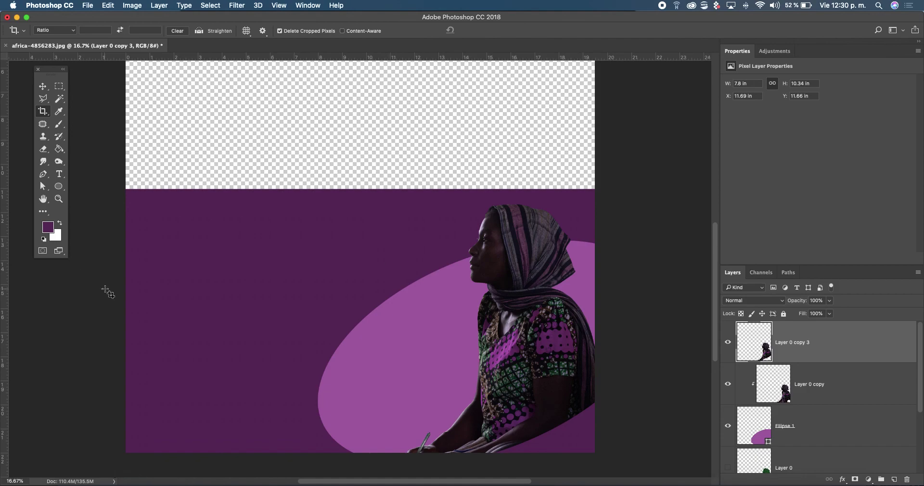
{"action": "left_click", "coordinate": [59, 198]}
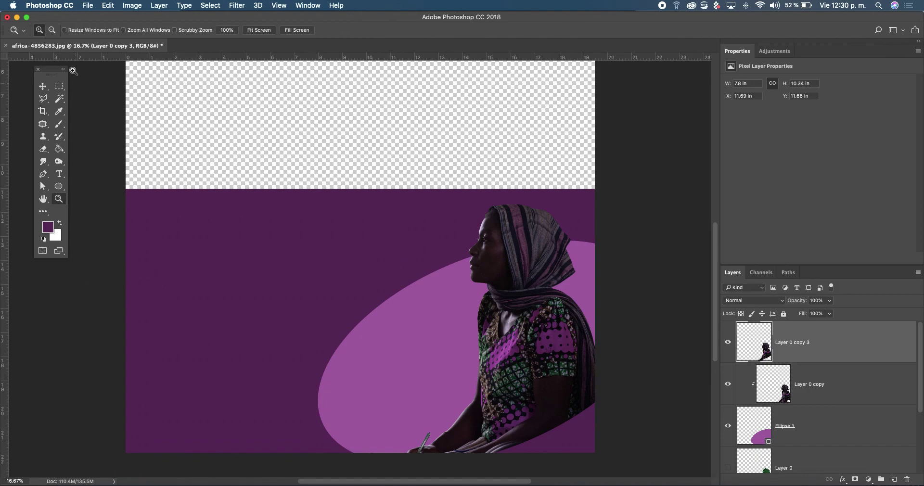
{"action": "left_click", "coordinate": [87, 5]}
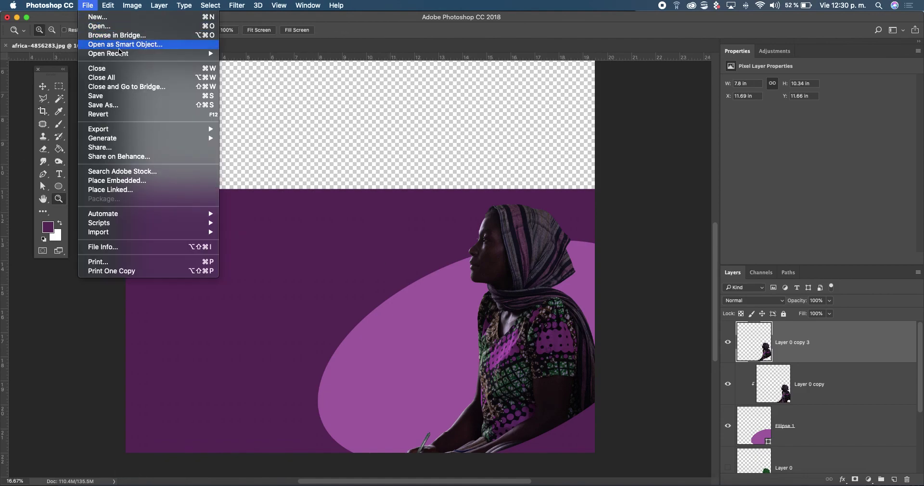
{"action": "left_click", "coordinate": [183, 105]}
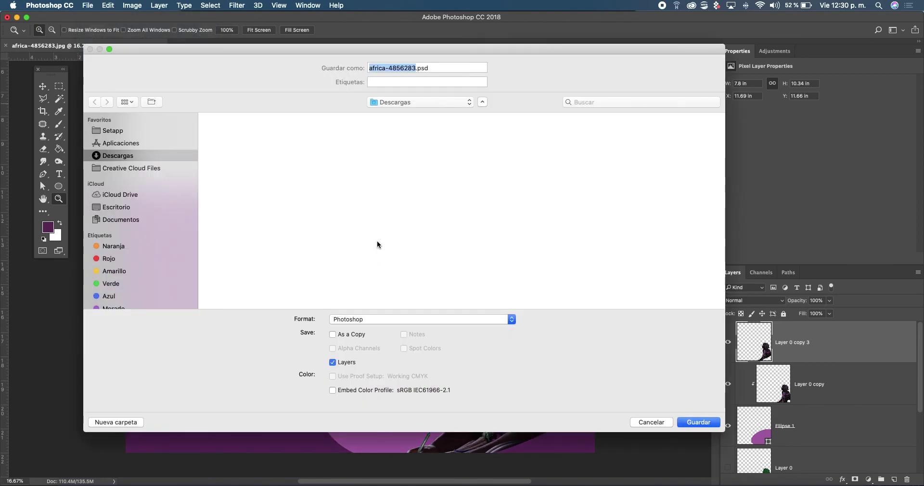
{"action": "left_click", "coordinate": [380, 319]}
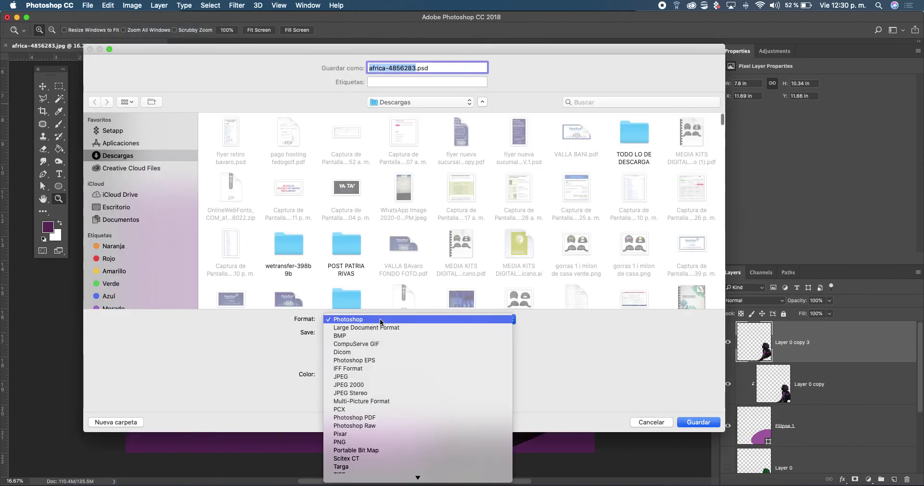
{"action": "left_click", "coordinate": [373, 376]}
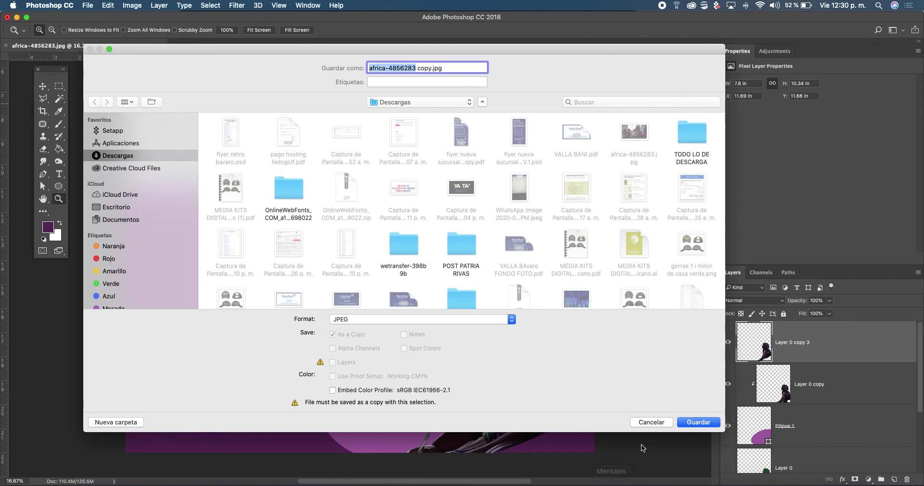
{"action": "left_click", "coordinate": [647, 424]}
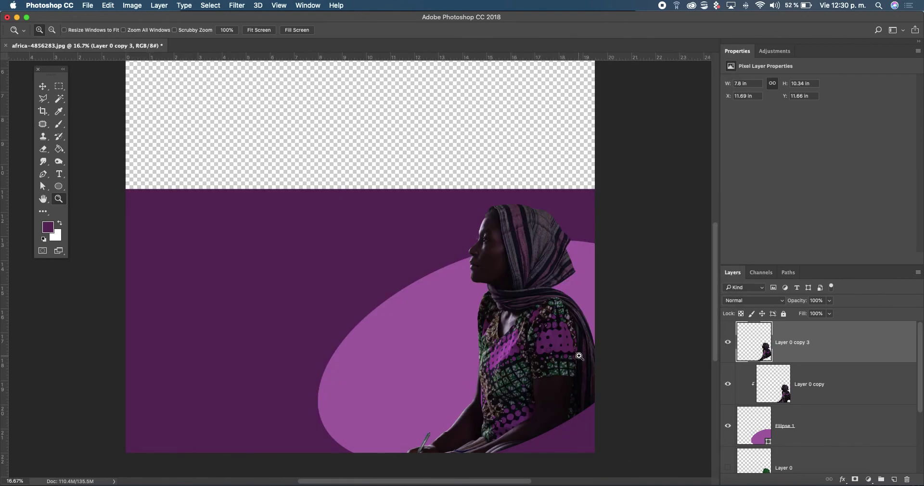